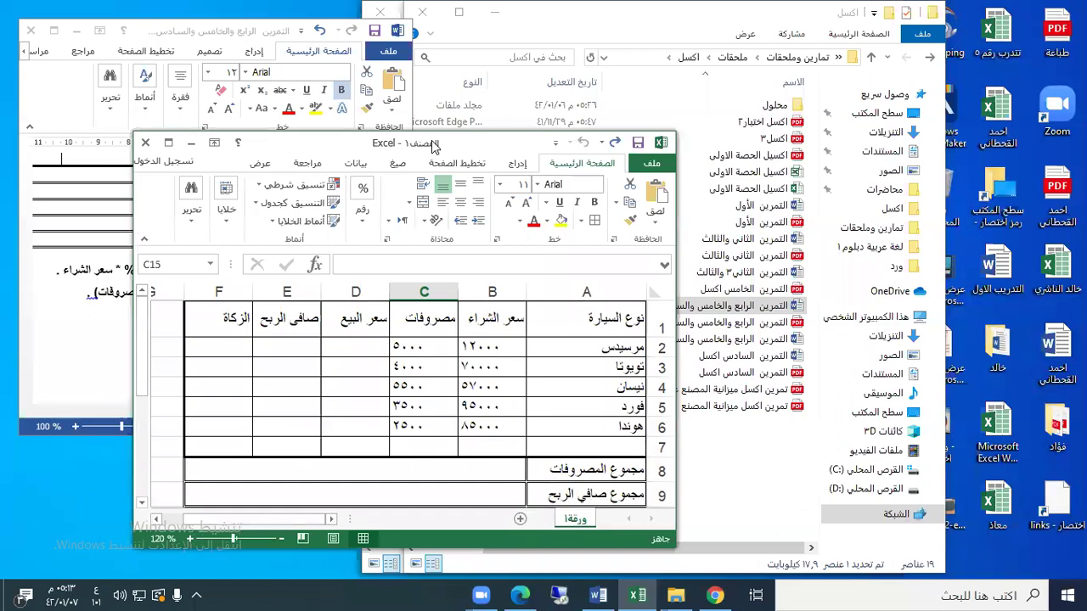
Arrange the Excel workbook and the Word exercise side by side, extending both windows downward to show the table and the numbered tasks.
drag(433, 146, 718, 38)
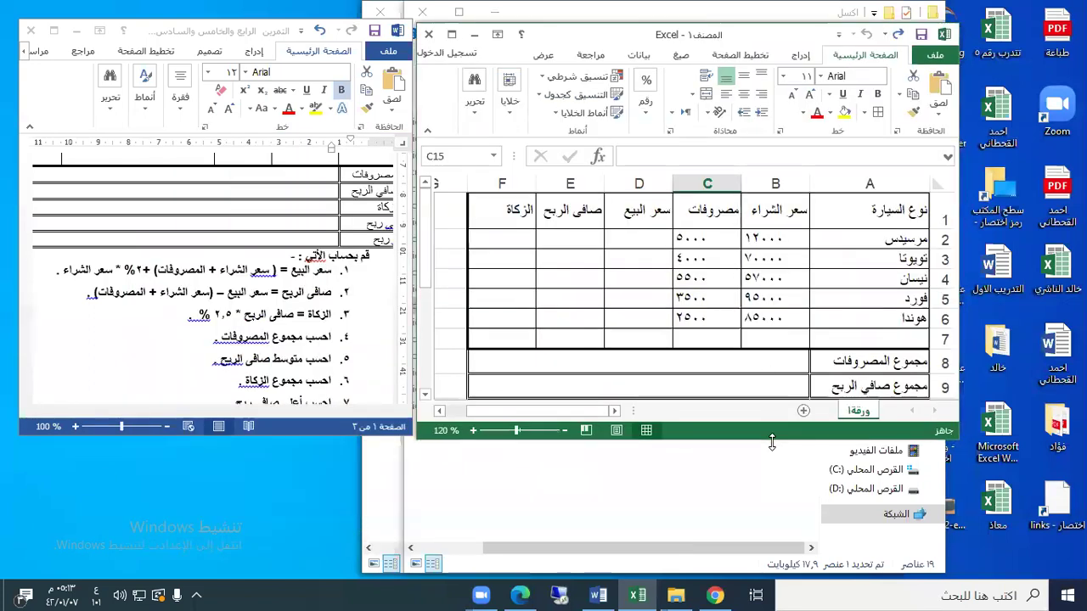
drag(766, 543, 765, 541)
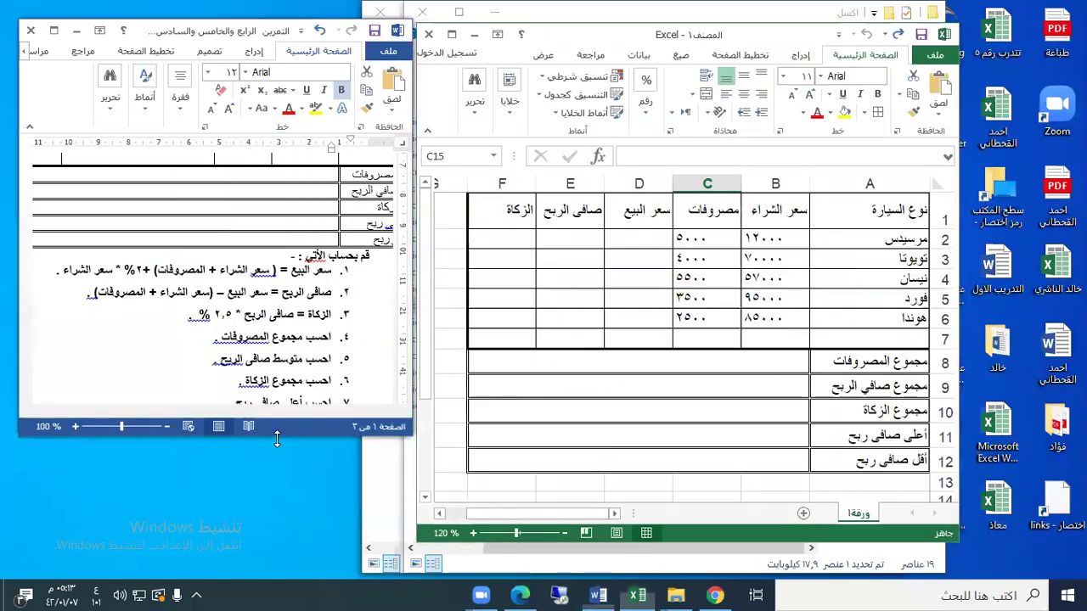
drag(277, 438, 301, 530)
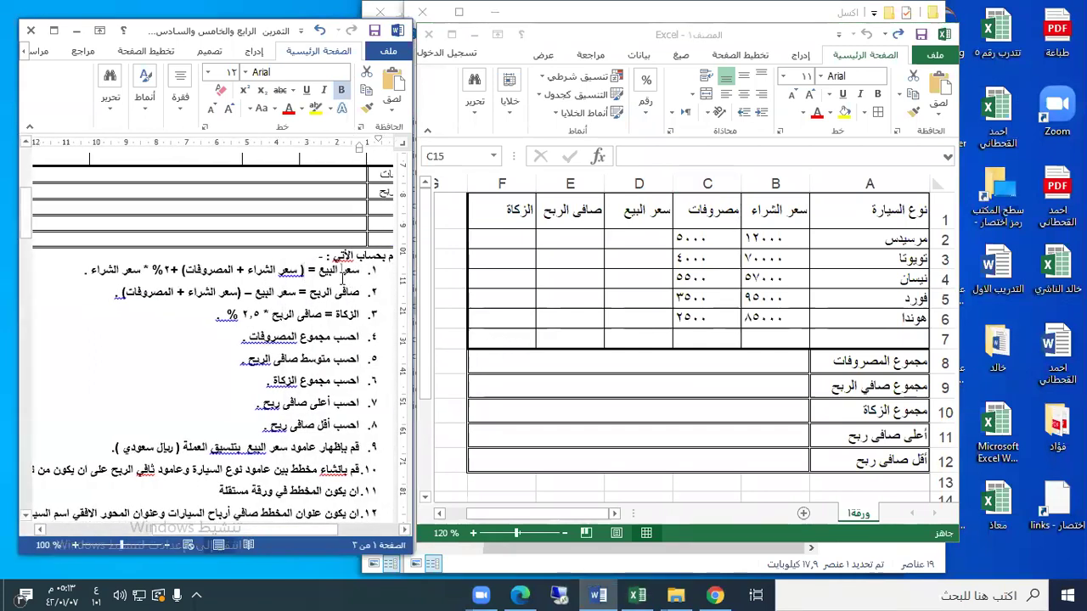
Widen column D (سعر البيع) enough to hold a long formula, with cell D2 selected.
click(618, 232)
click(618, 232)
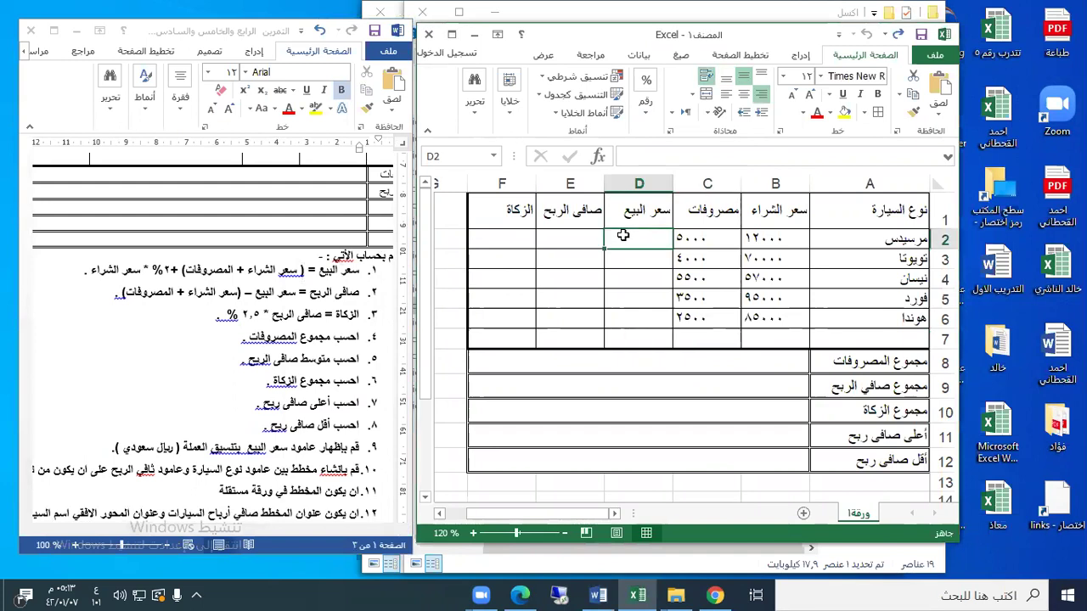
drag(606, 174, 559, 175)
click(314, 273)
drag(314, 274, 117, 272)
click(626, 238)
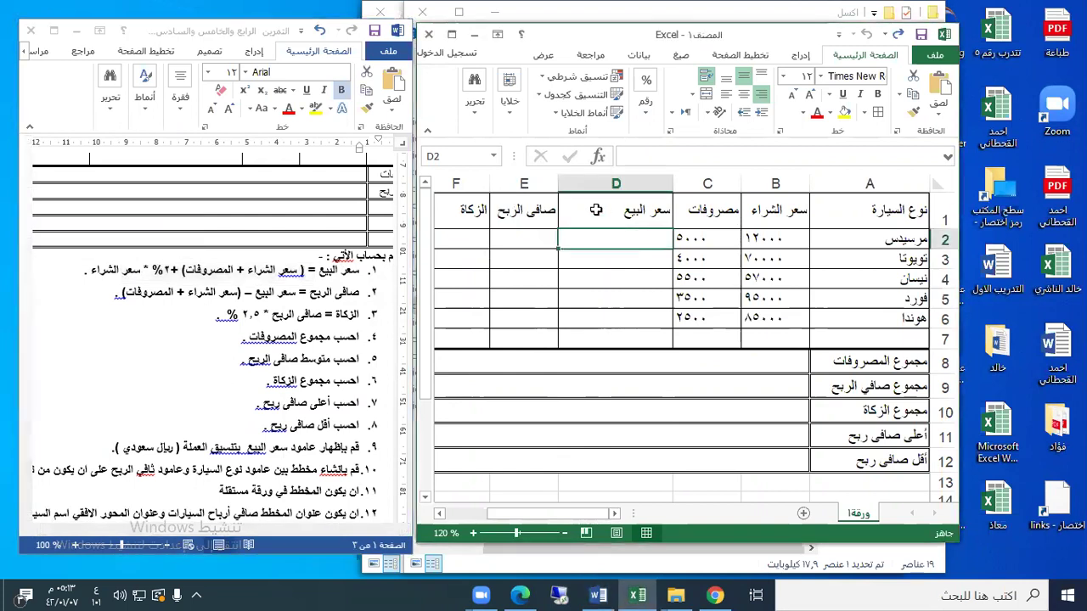
drag(563, 183, 521, 183)
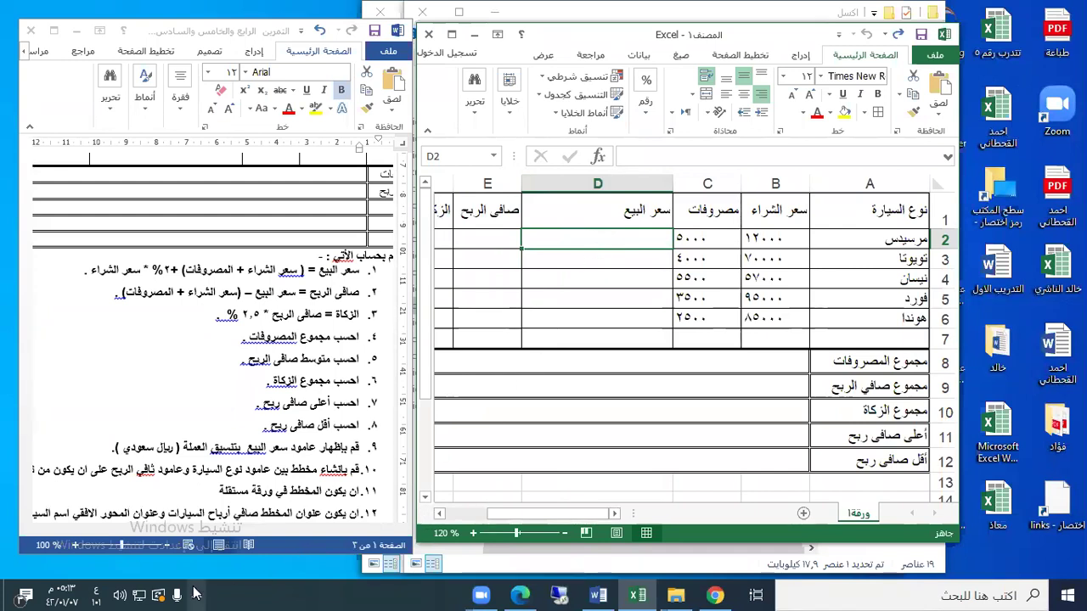
Switch the input language to English and start a formula in D2 with "=(".
click(99, 595)
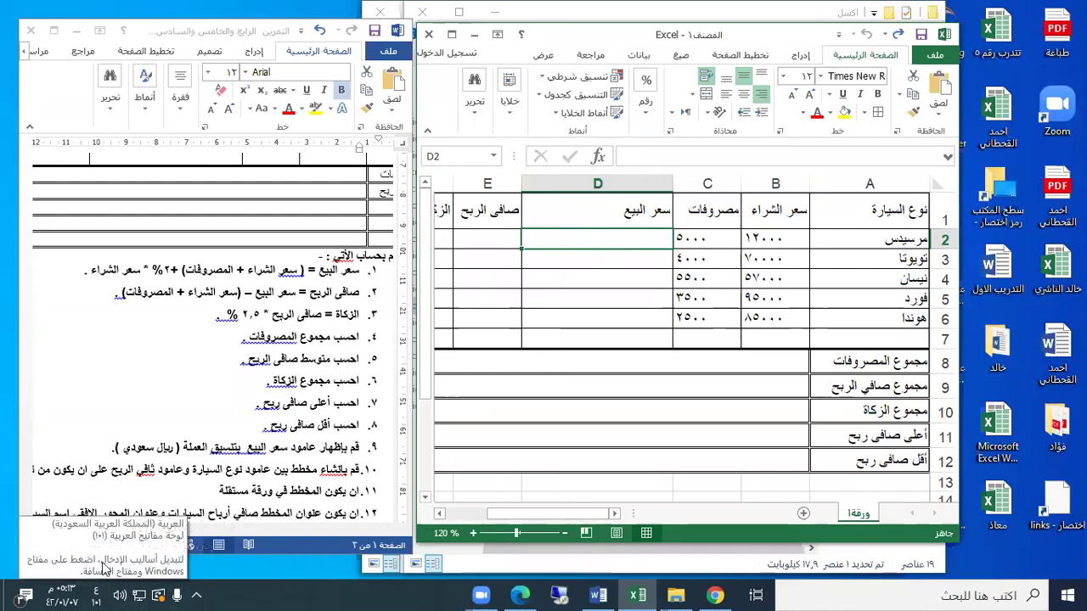
click(119, 510)
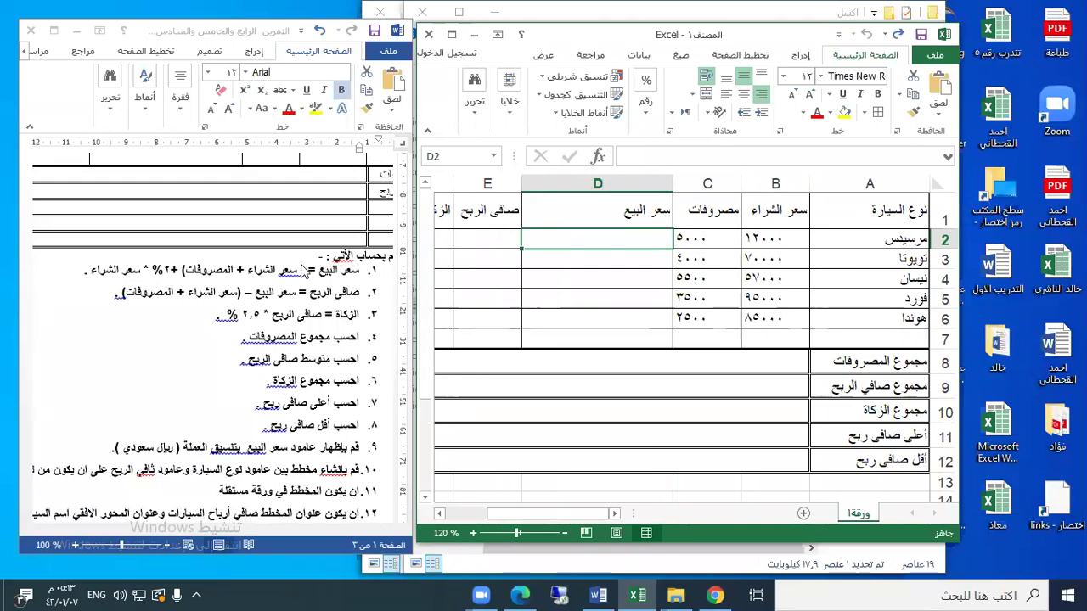
text(=)
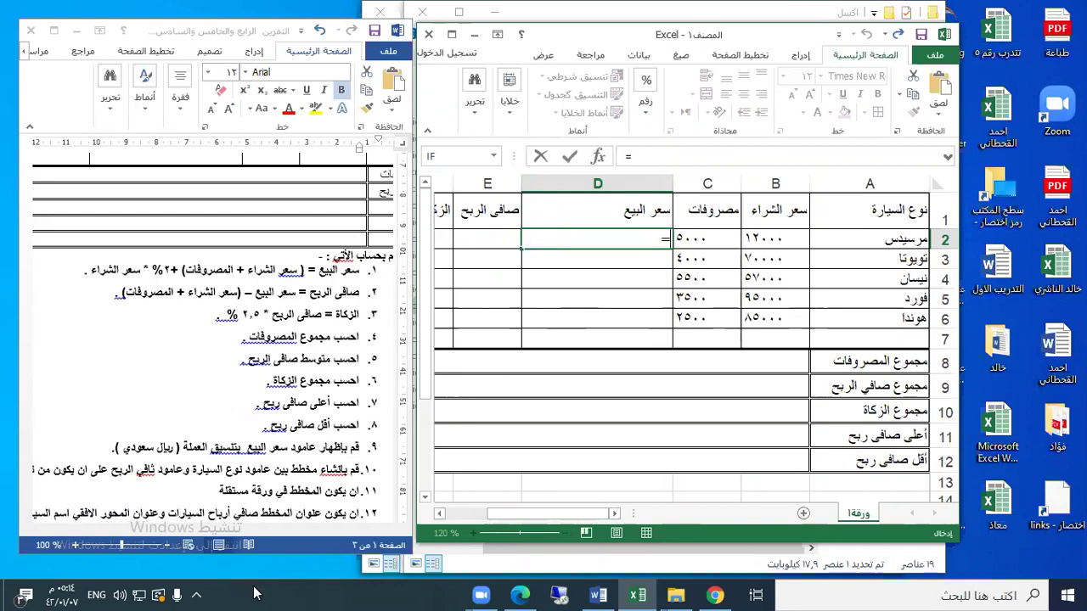
text(()
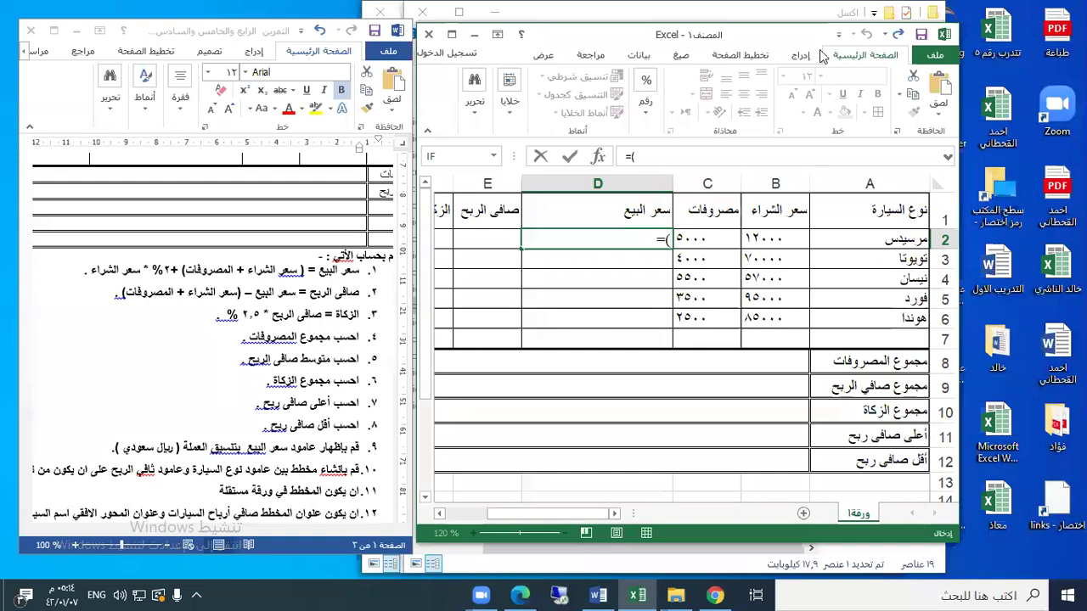
Show the desktop and open the keyboard photo saved there to examine where the formula symbols are located.
key(alt+Tab)
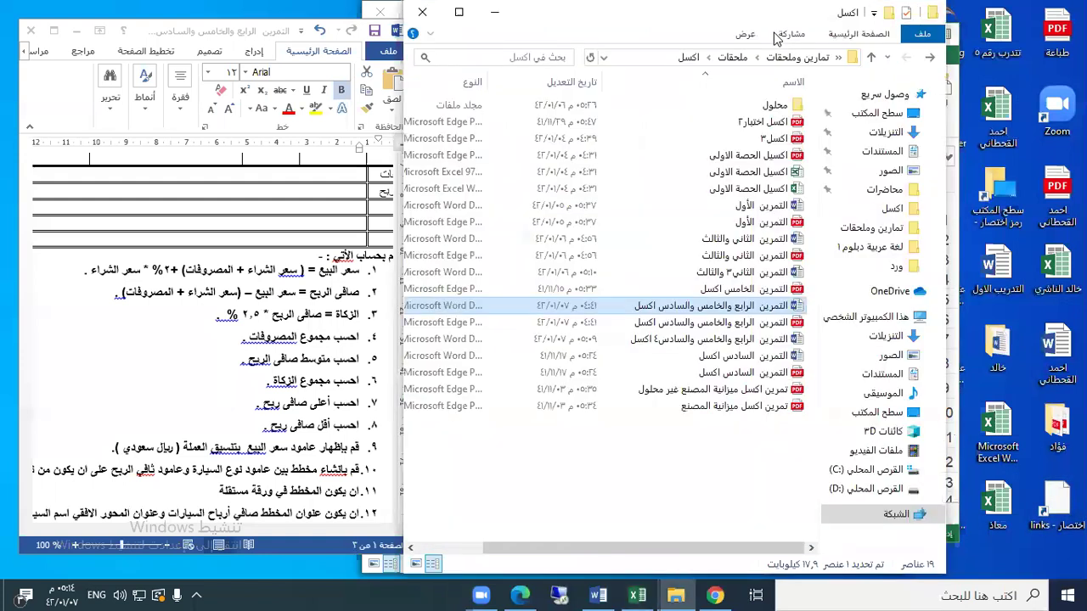
key(alt+Tab)
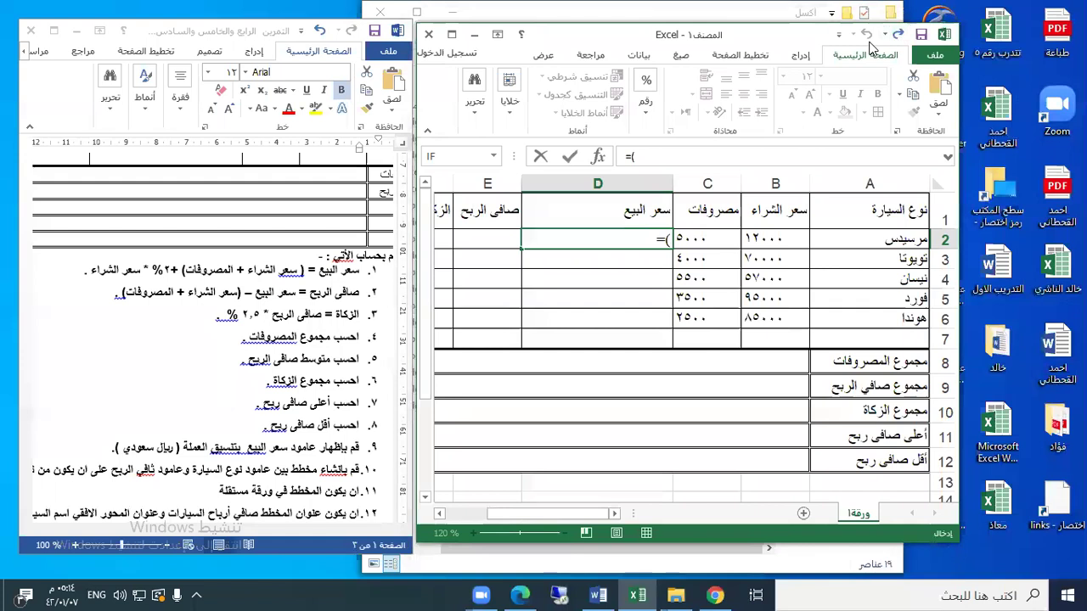
key(alt+Tab)
key(alt+Tab)
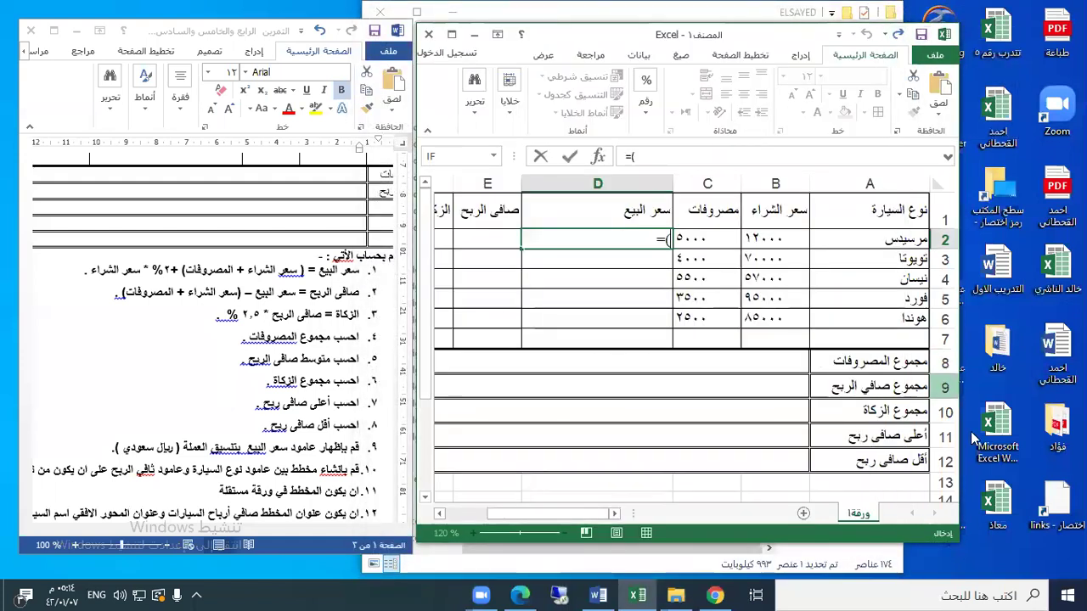
key(super+d)
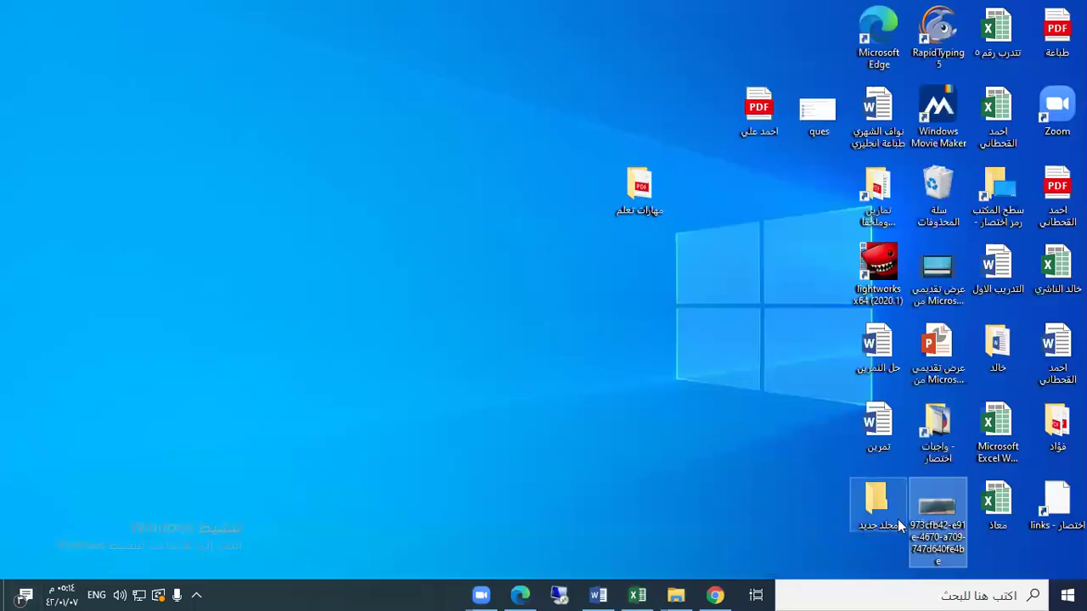
double_click(919, 511)
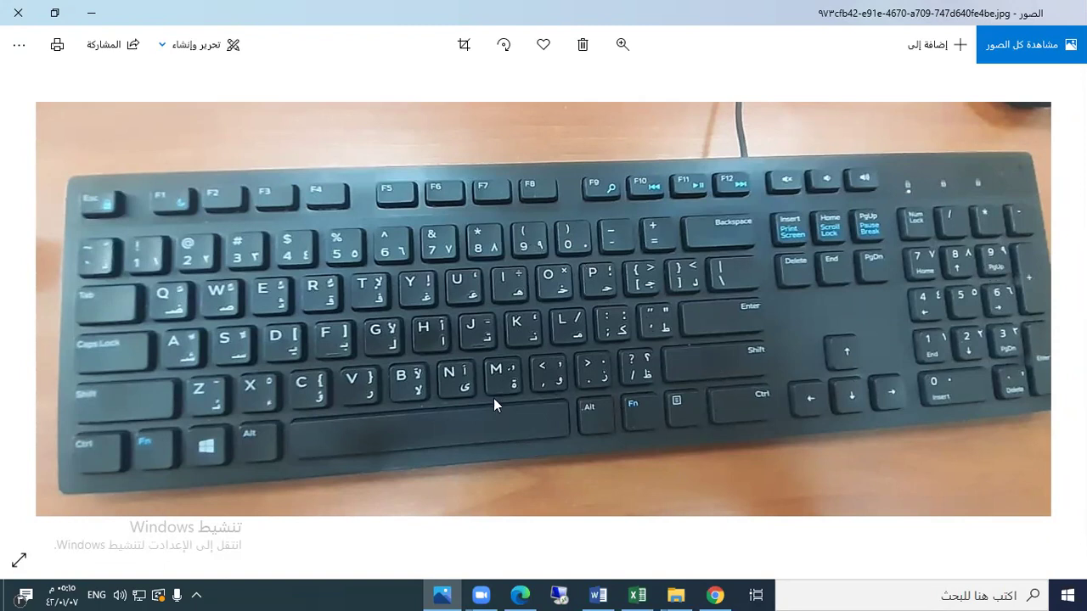
Return to the Excel workbook, minimize the keyboard photo and bring back the Word exercise beside the sheet, keeping D2 in editing.
click(639, 595)
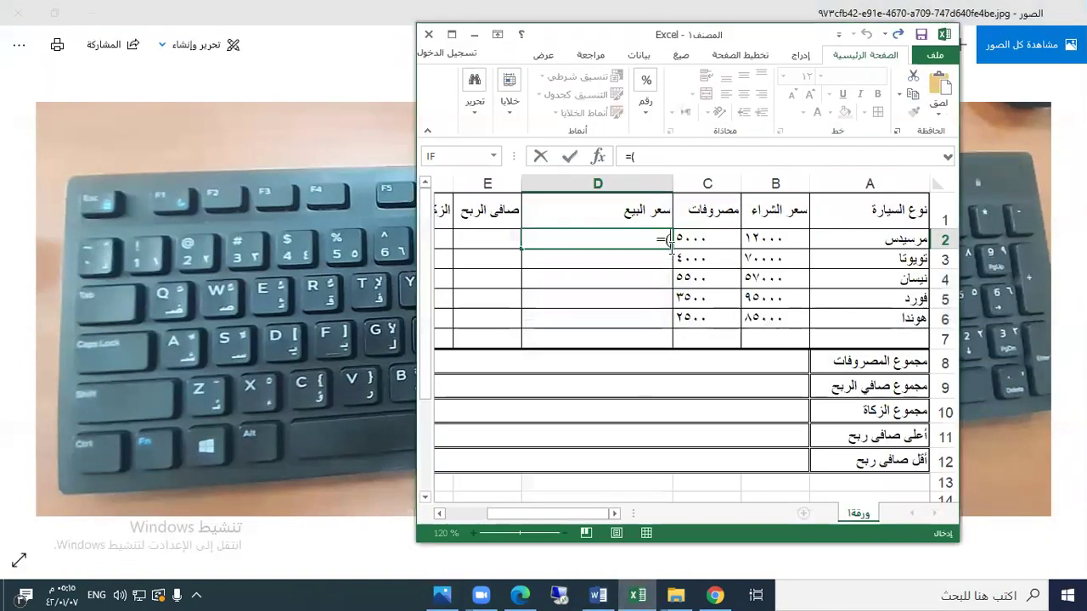
click(90, 12)
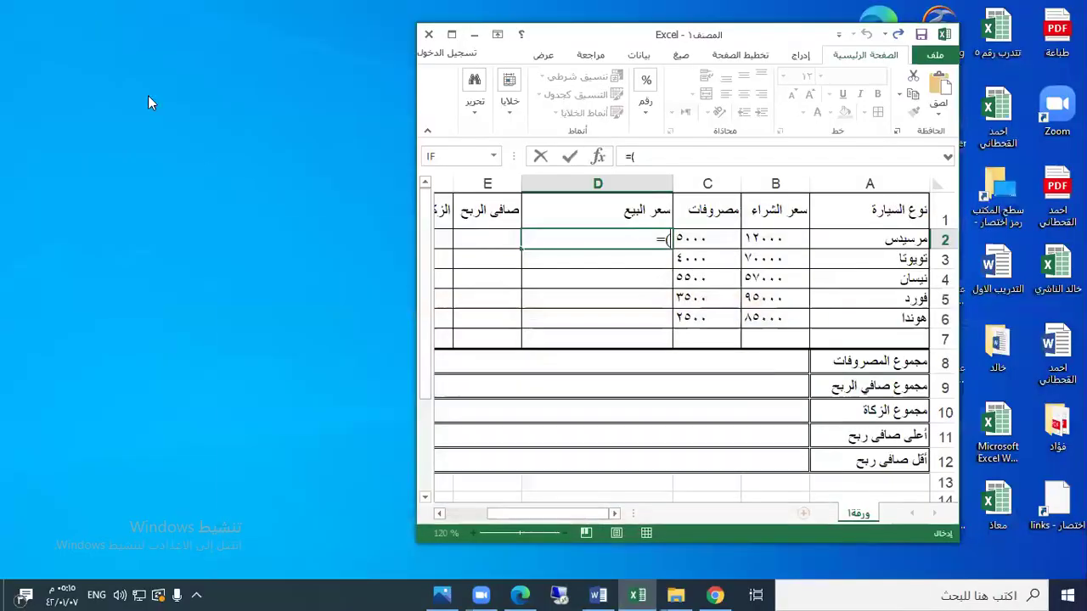
click(610, 592)
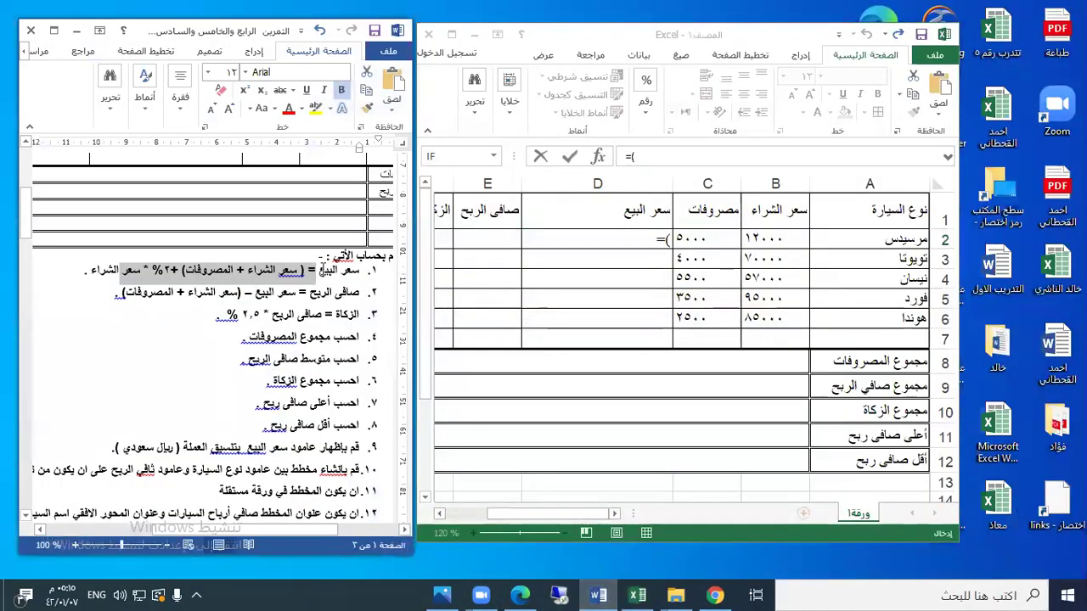
click(668, 246)
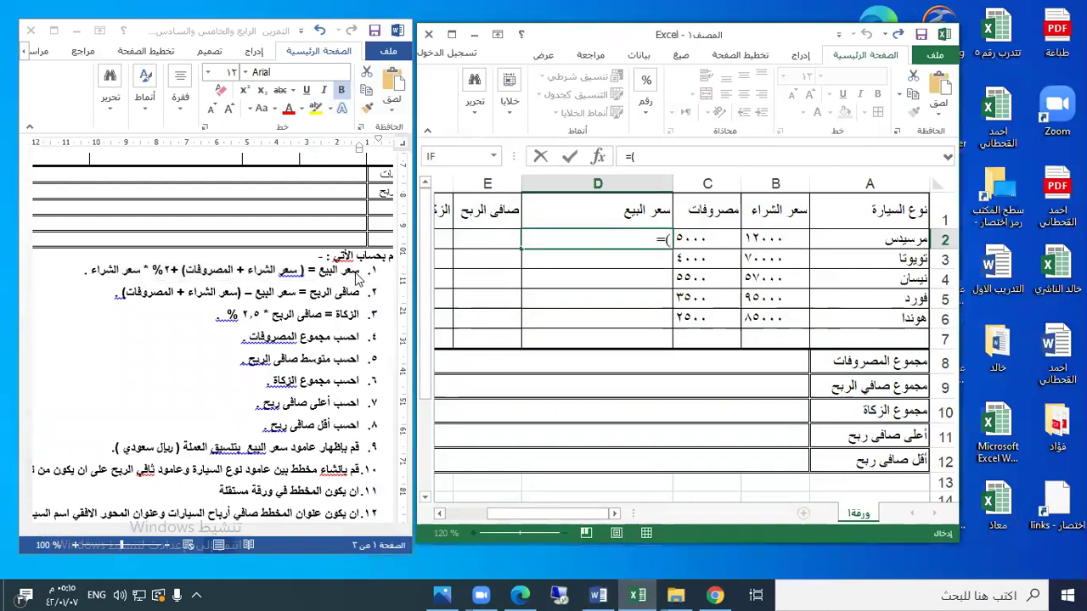
Complete the selling price formula in D2 as =(B2+C2)+2%*B2, following the first task of the exercise.
click(776, 240)
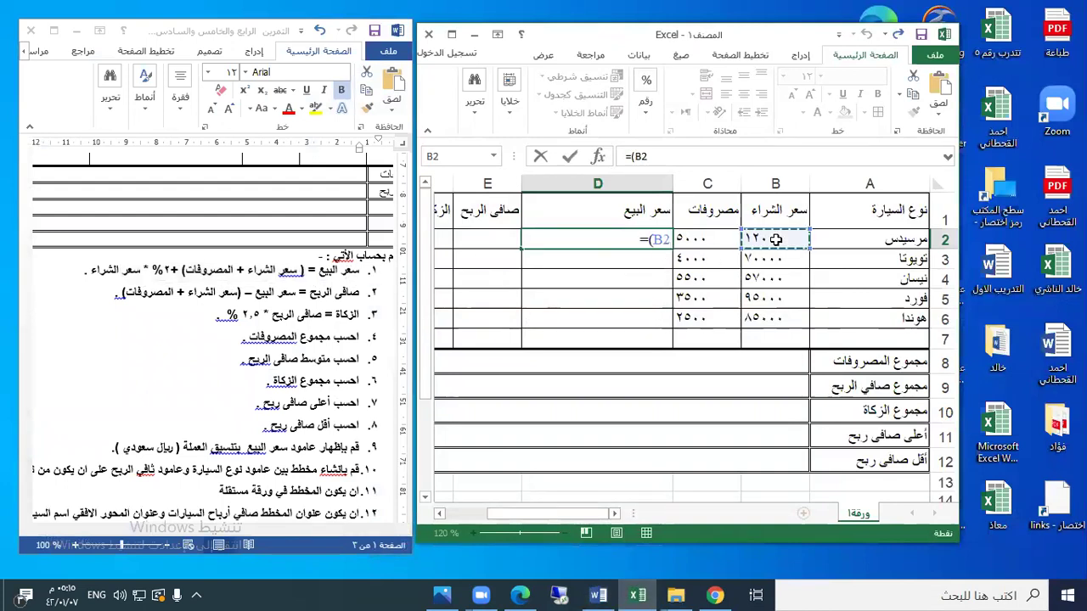
text(+)
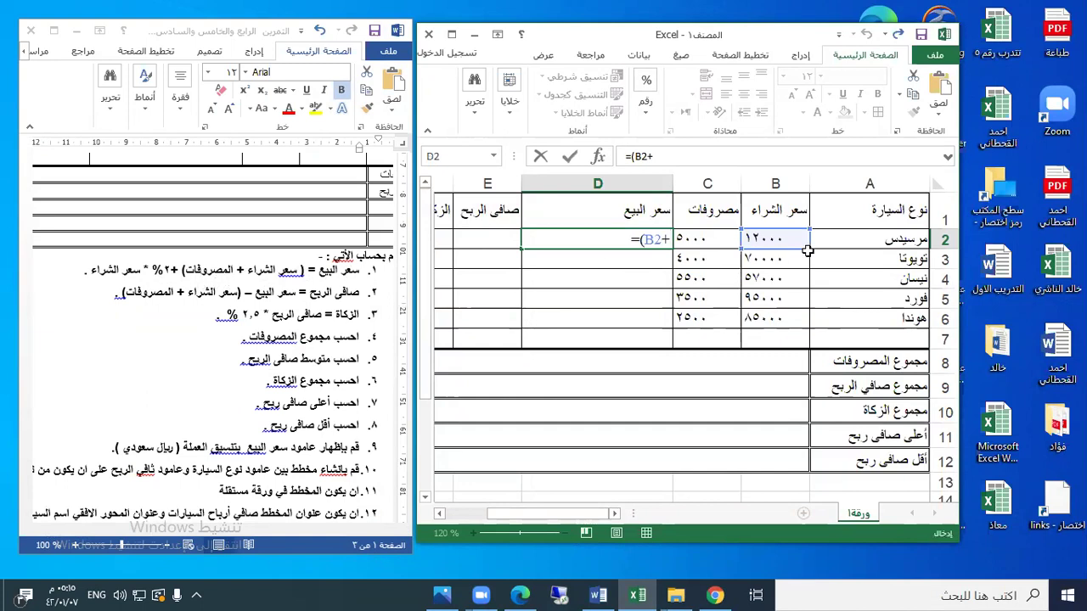
click(692, 241)
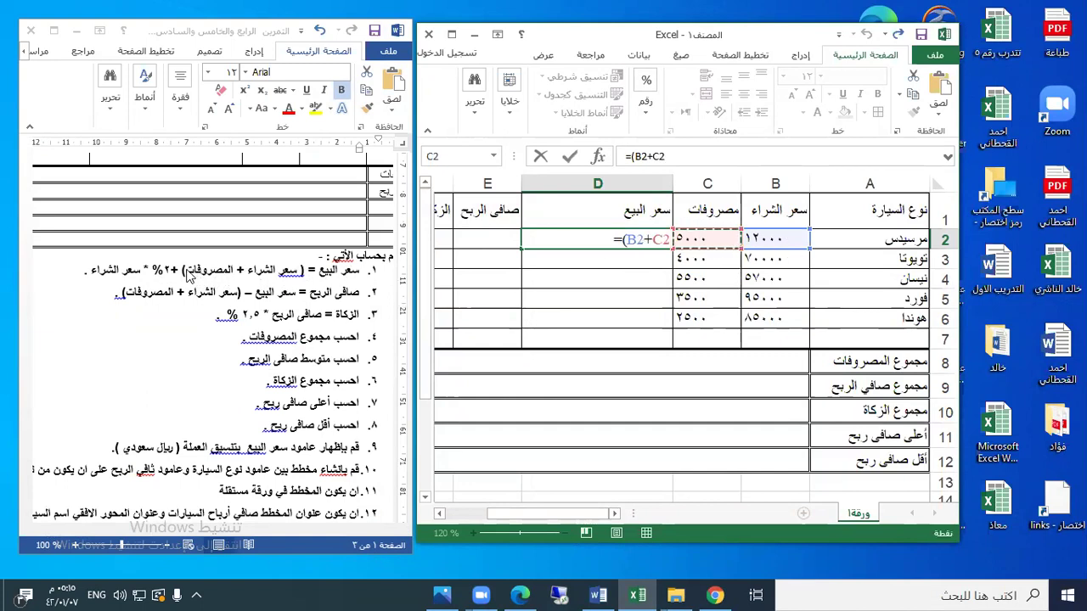
text()+)
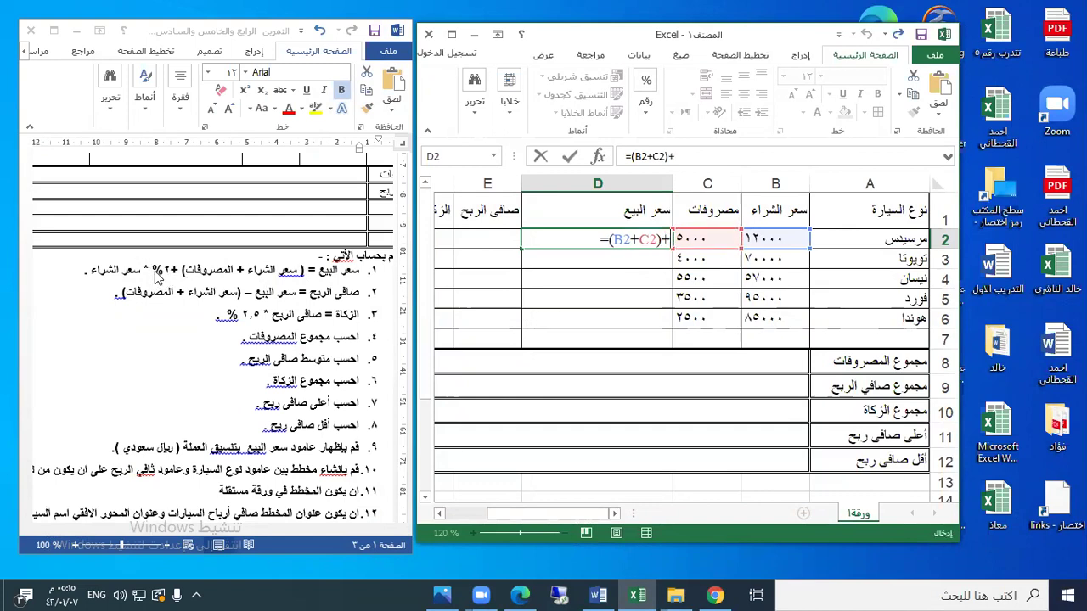
text(2)
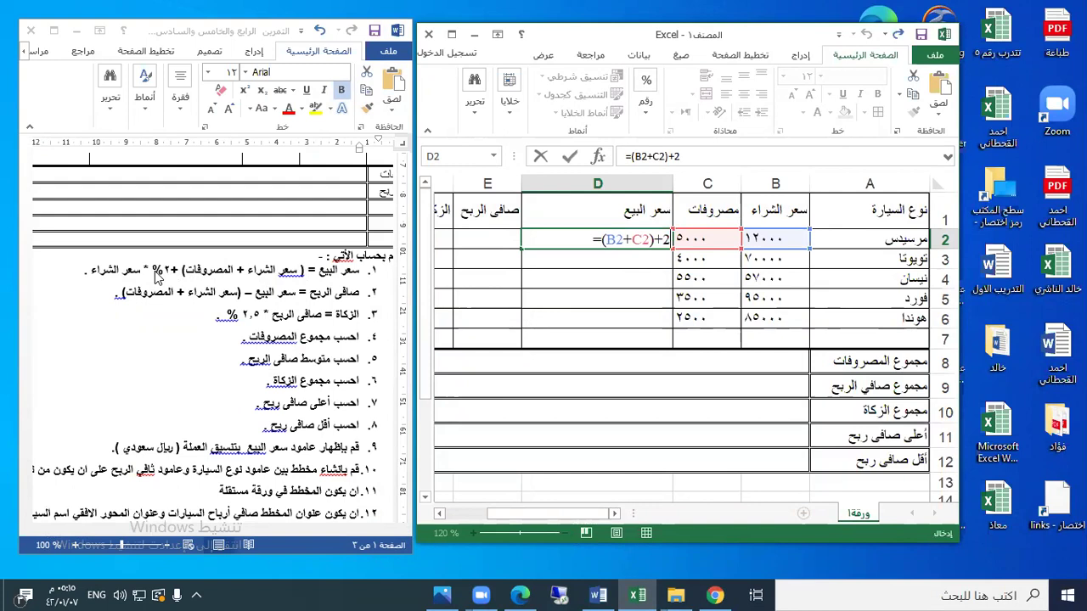
text(%)
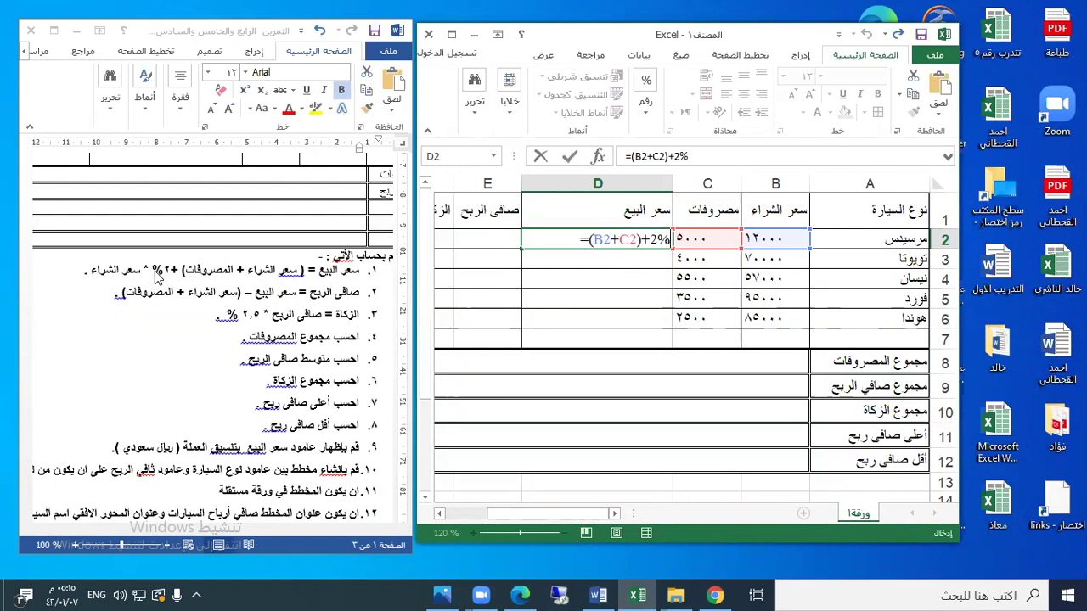
text(*)
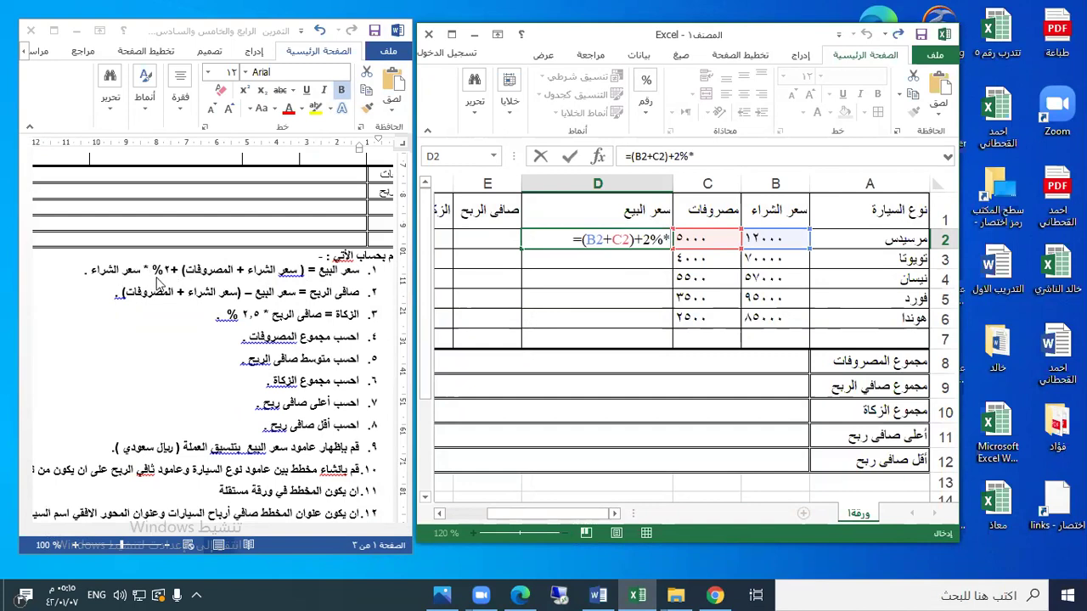
click(767, 239)
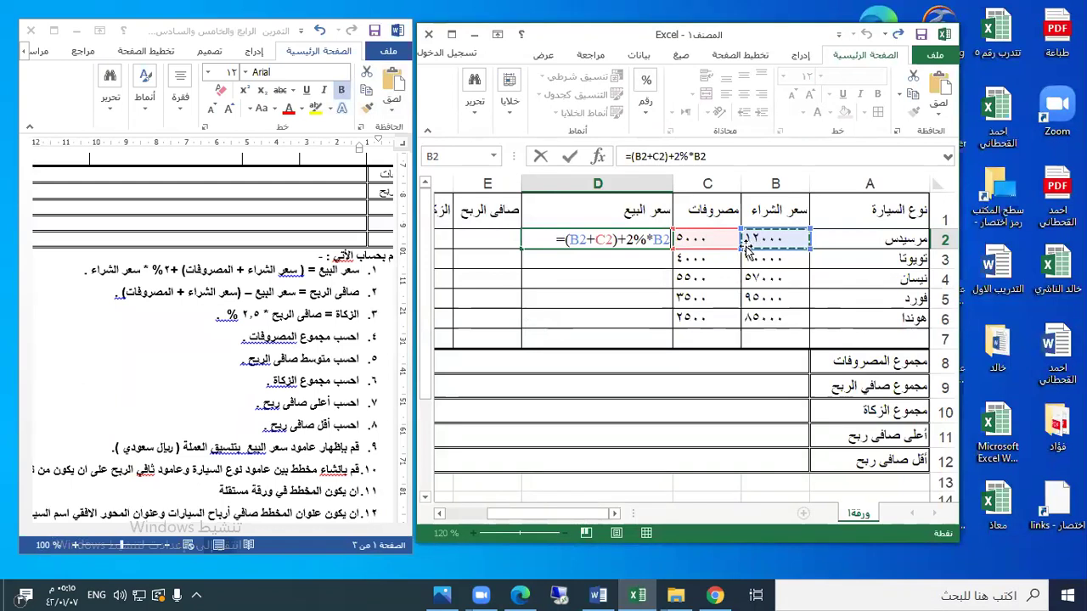
Erase the whole formula from D2 and leave cell editing.
drag(557, 239, 670, 240)
key(BackSpace)
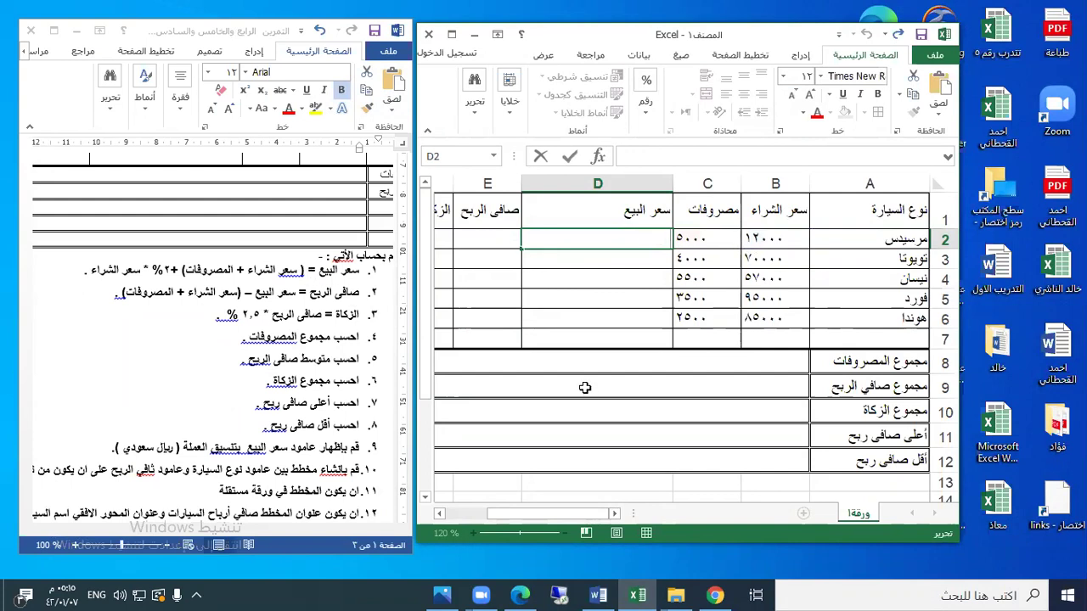
key(Escape)
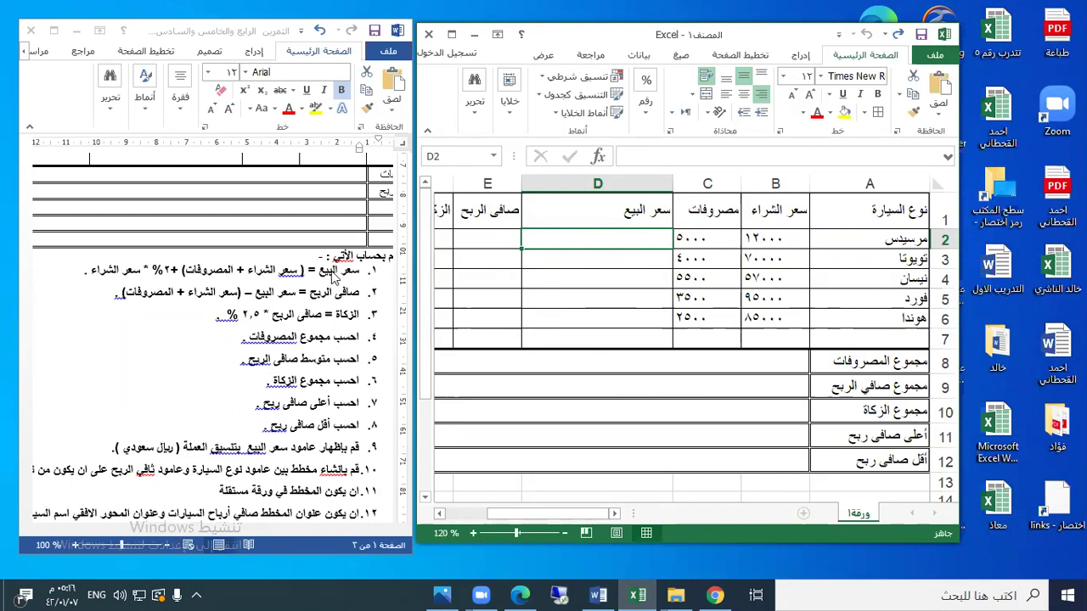
Enter the selling price formula =(B2+C2)+2%*B2 in D2 and copy it down through D6.
text(=)
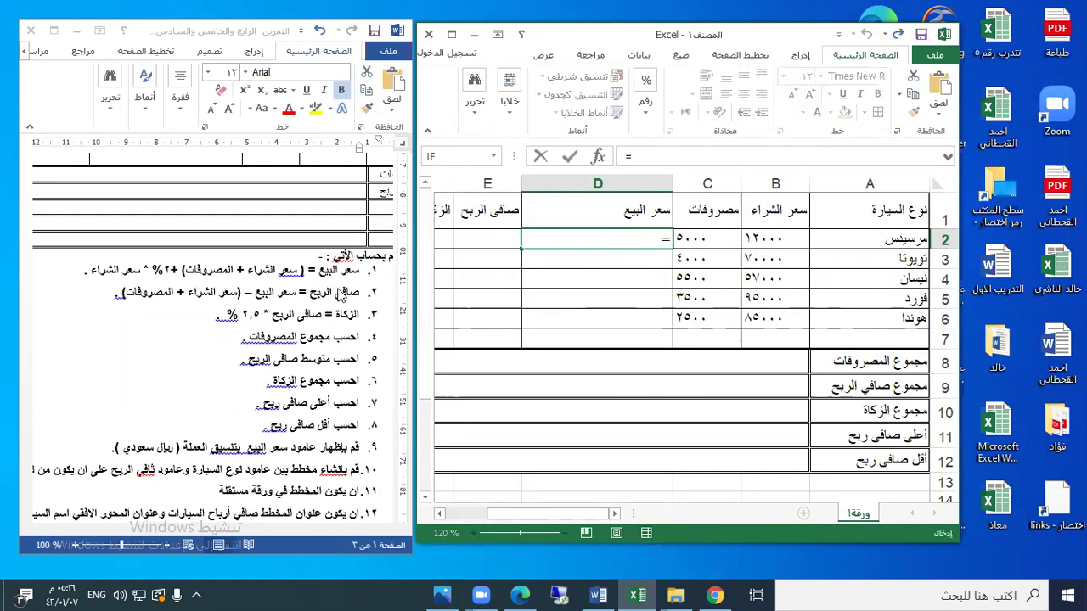
text(()
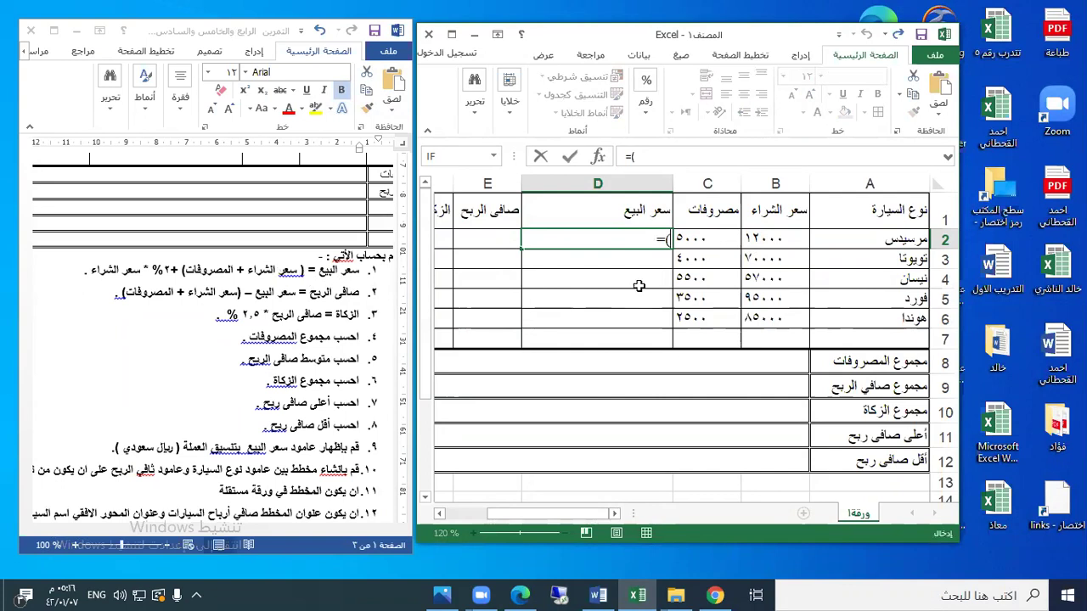
click(765, 241)
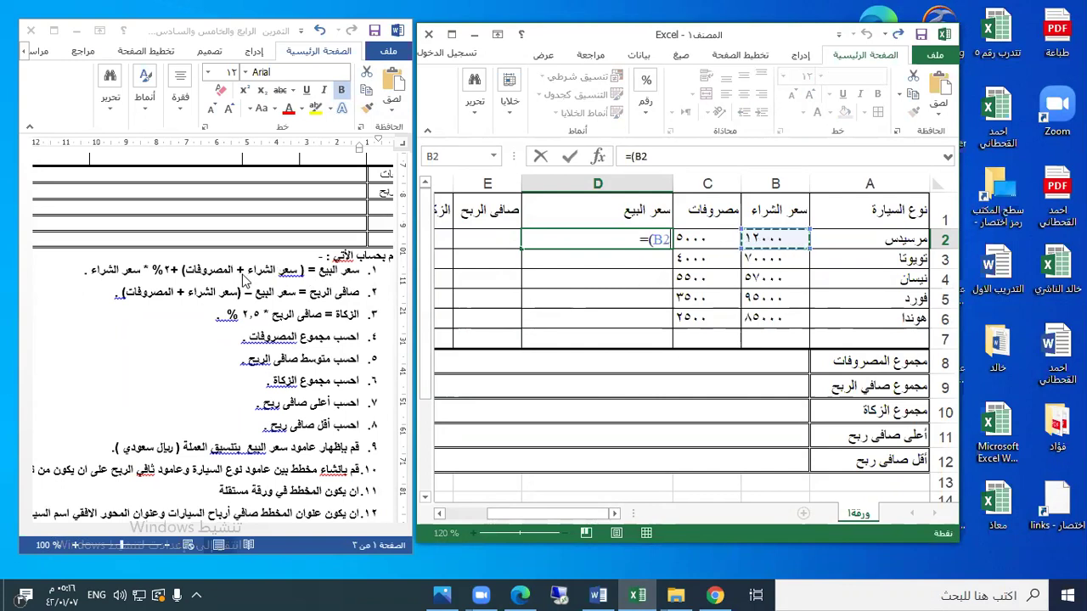
text(+)
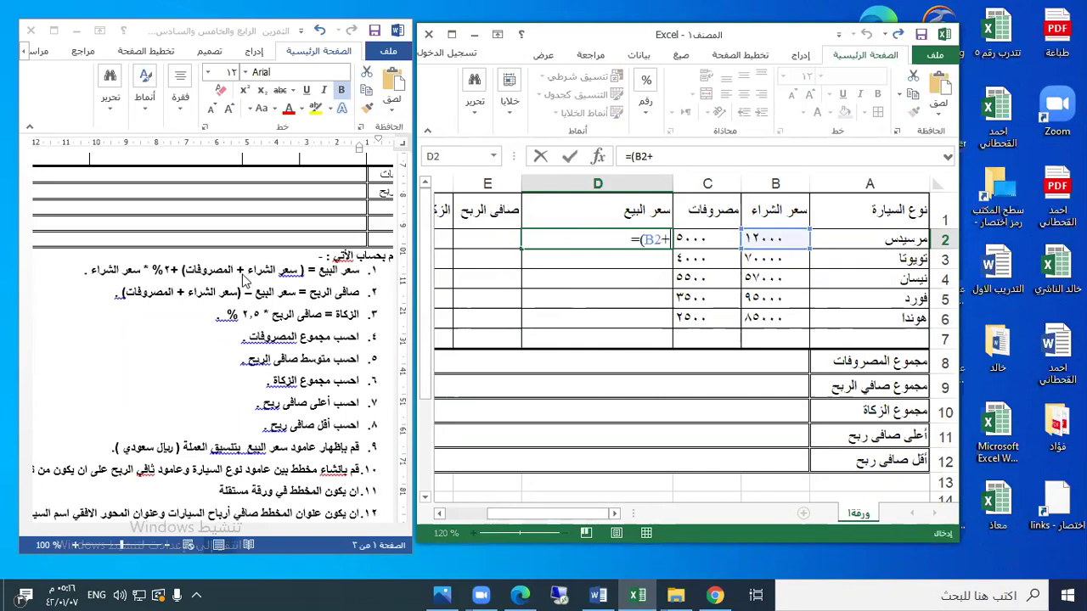
click(699, 240)
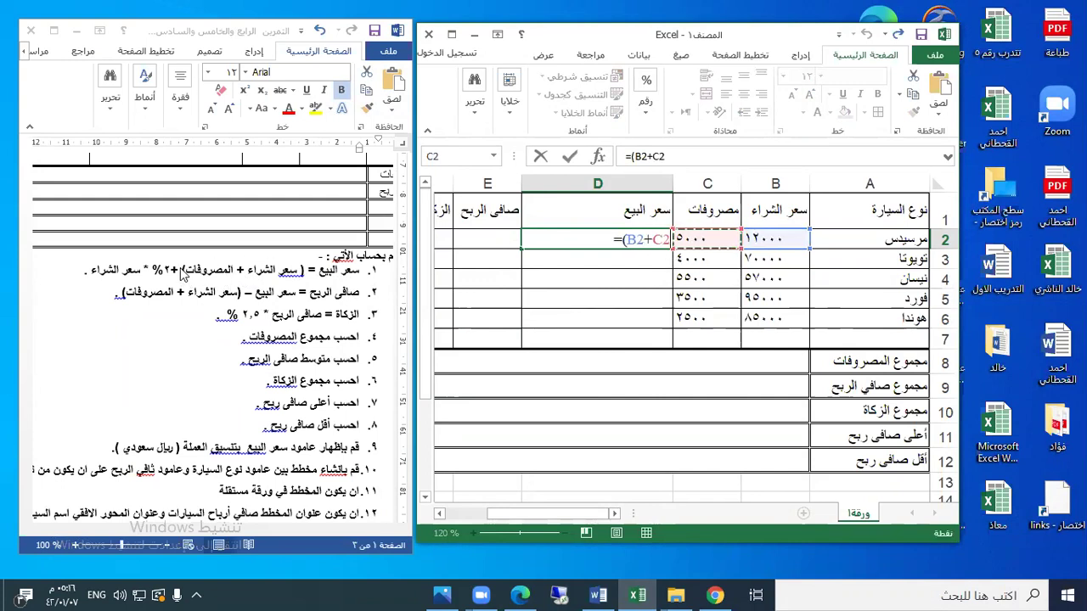
text())
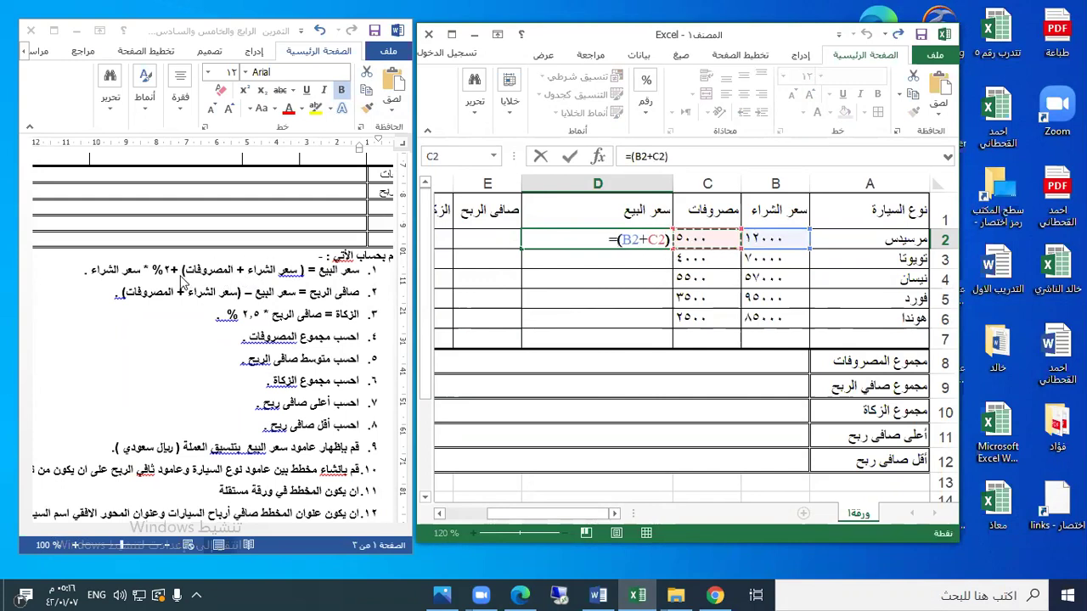
text(+)
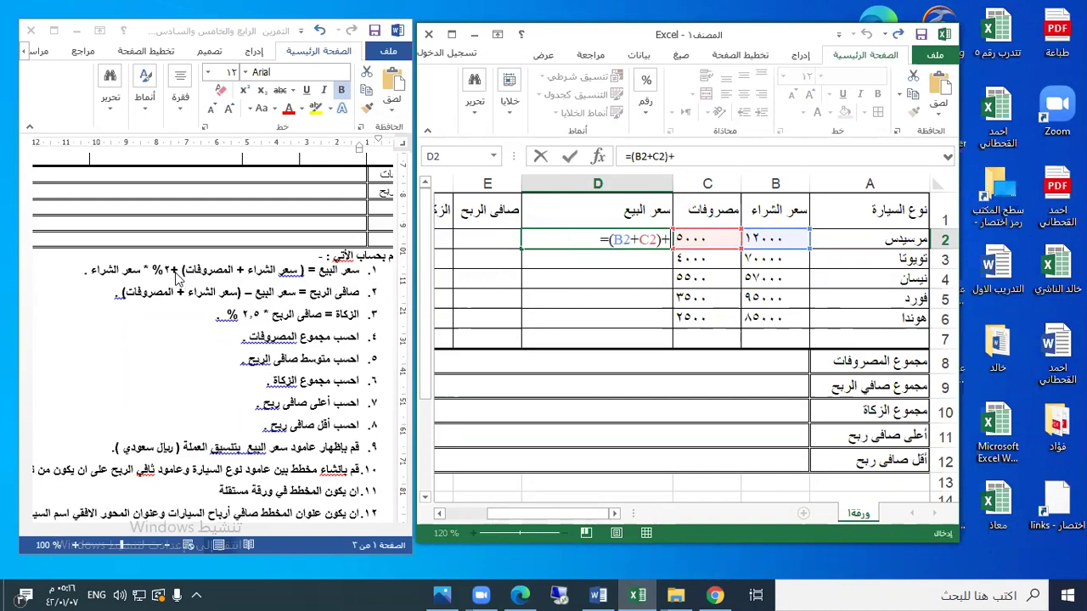
text(2%)
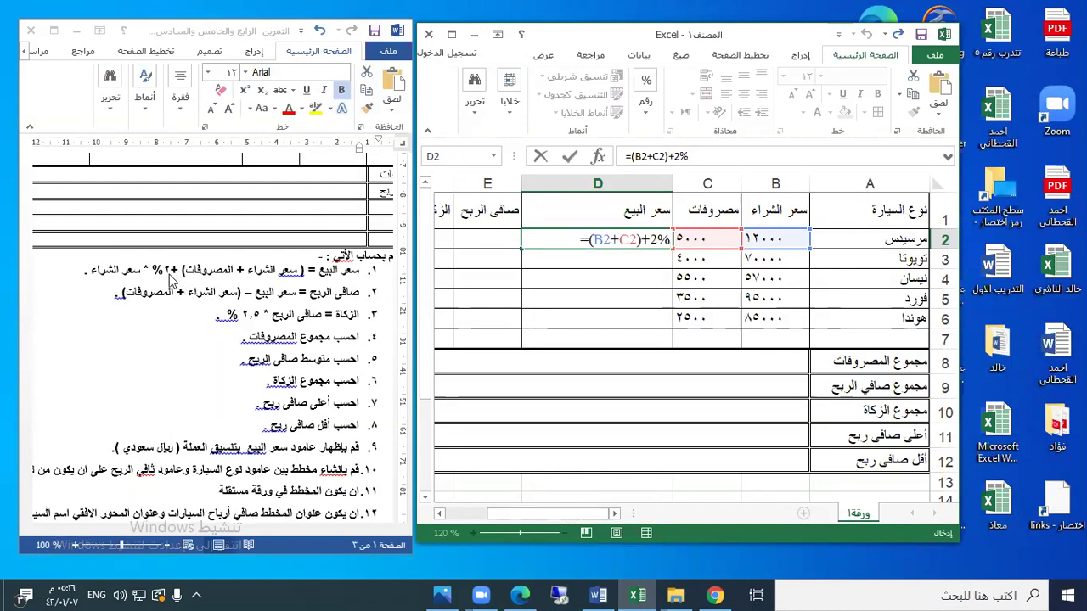
text(*)
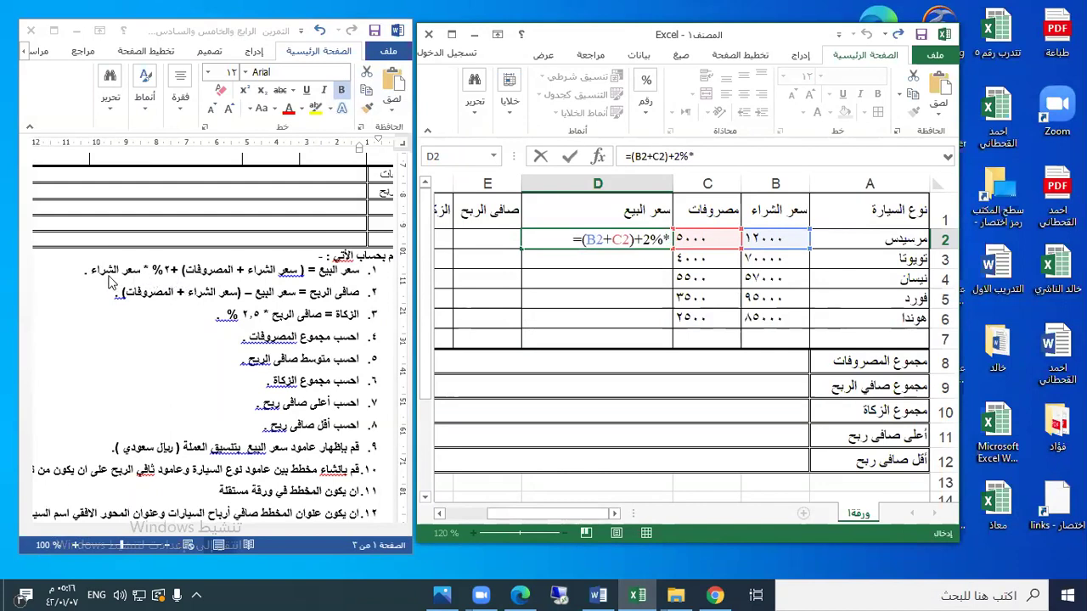
click(760, 241)
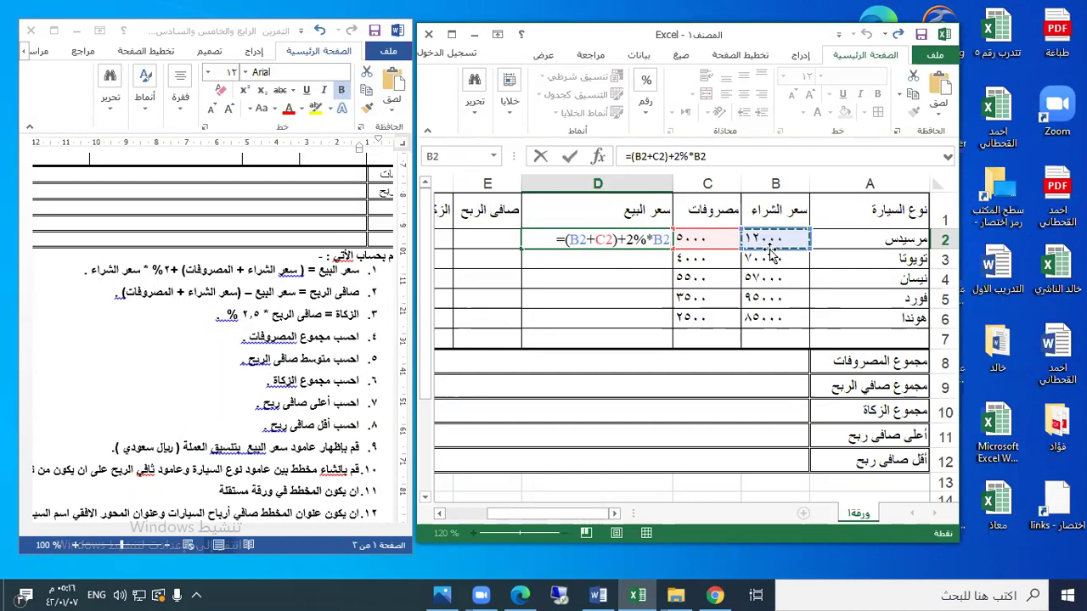
key(Return)
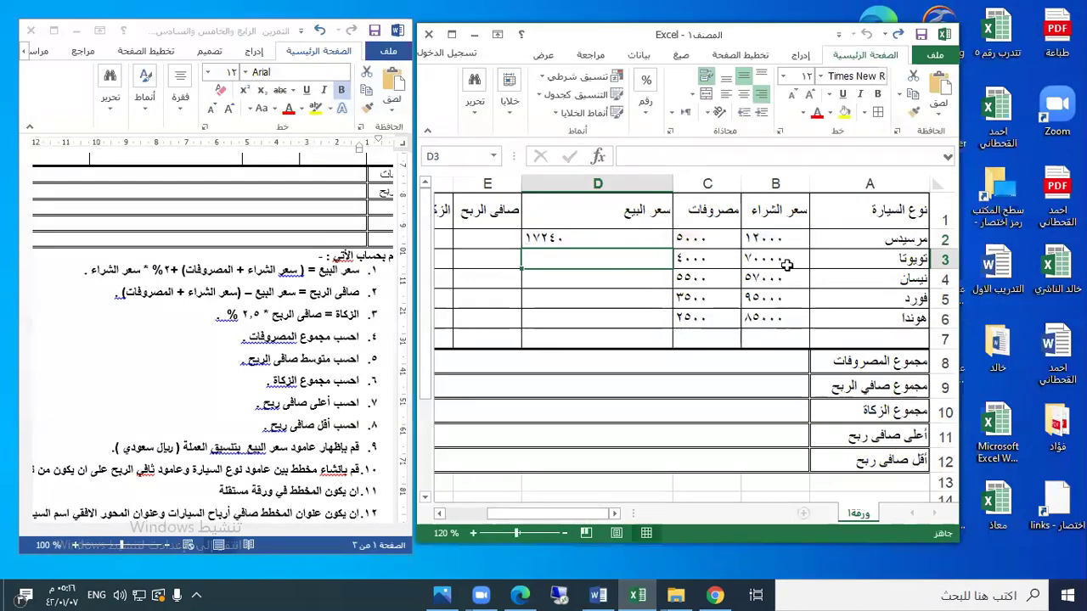
click(572, 242)
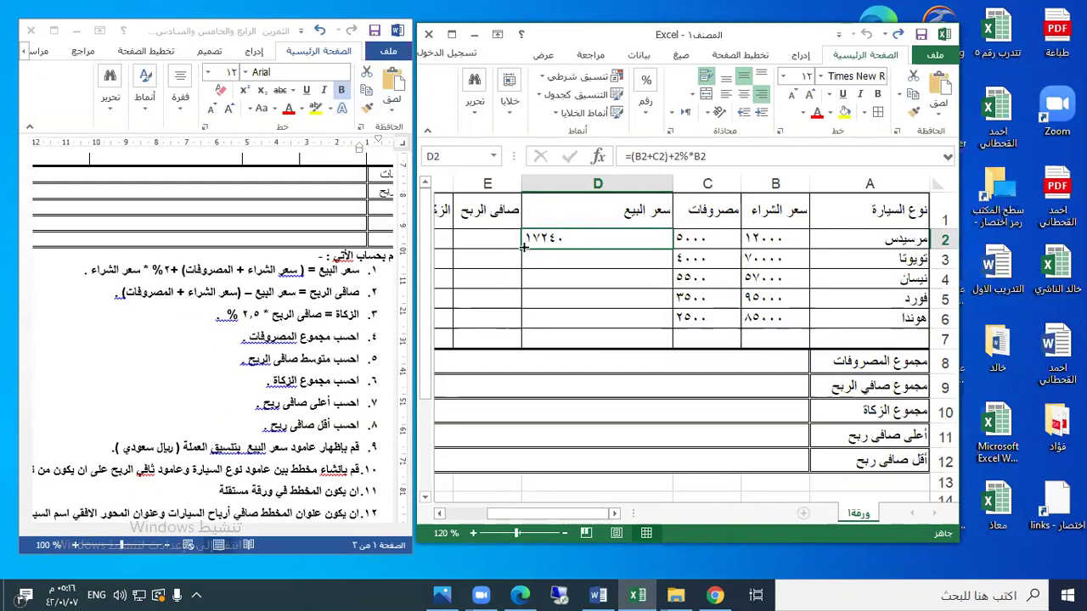
drag(524, 248, 538, 326)
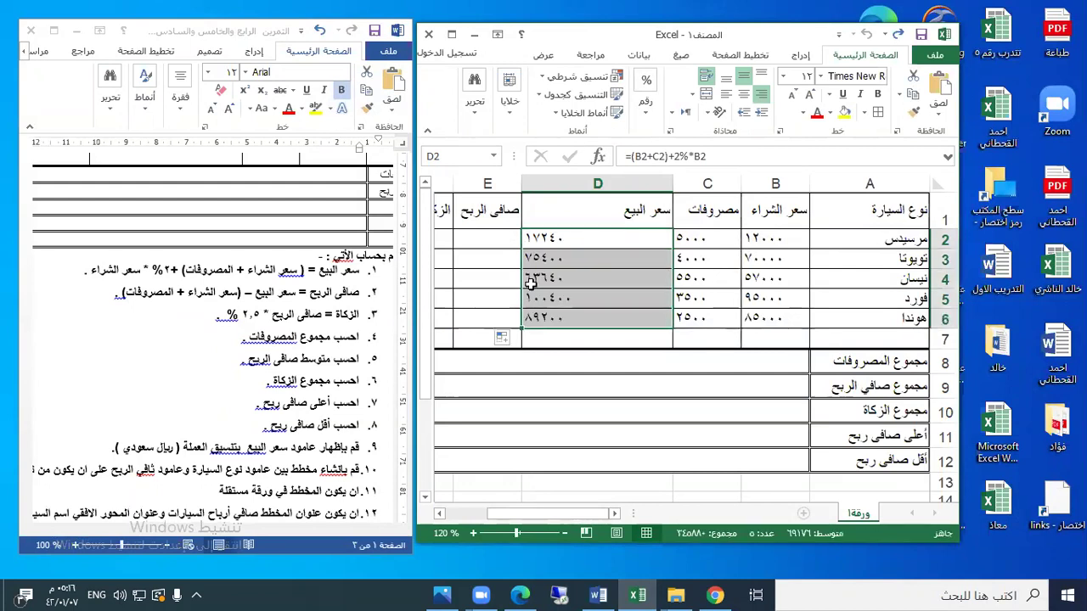
Narrow the selling price column D and widen the net profit column E, with E2 selected.
drag(523, 185, 592, 185)
click(558, 239)
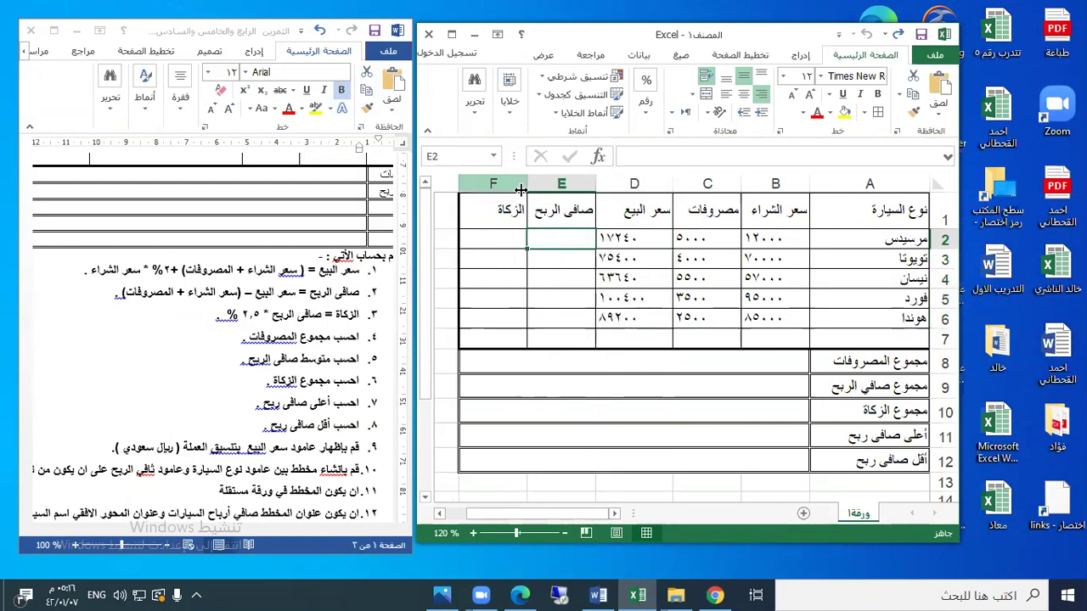
drag(525, 185, 474, 185)
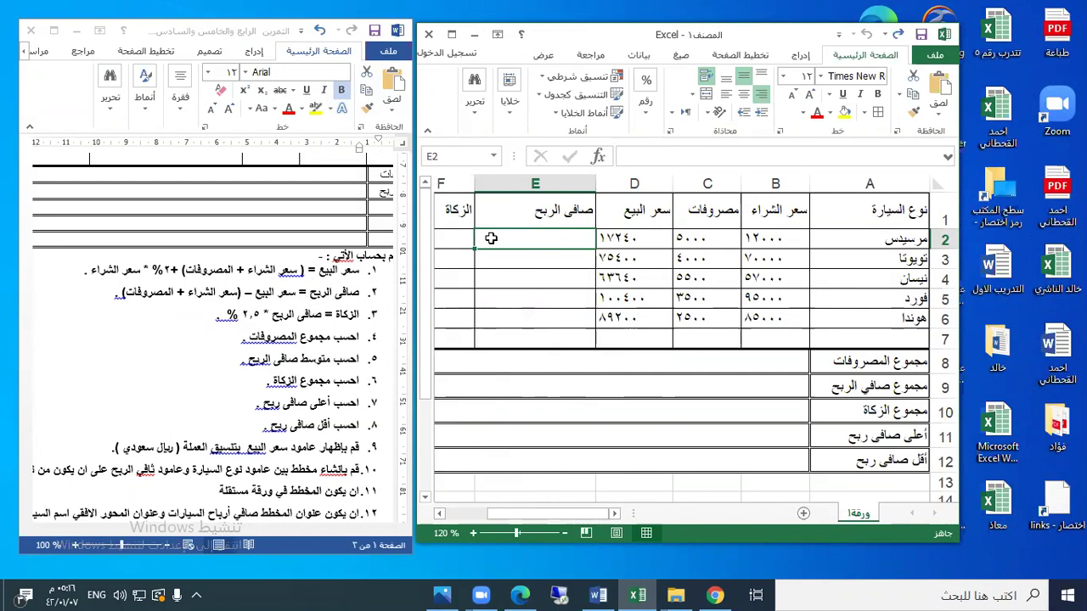
Enter the net profit formula =D2-(B2+C2) in E2 and copy it down through E6.
text(=)
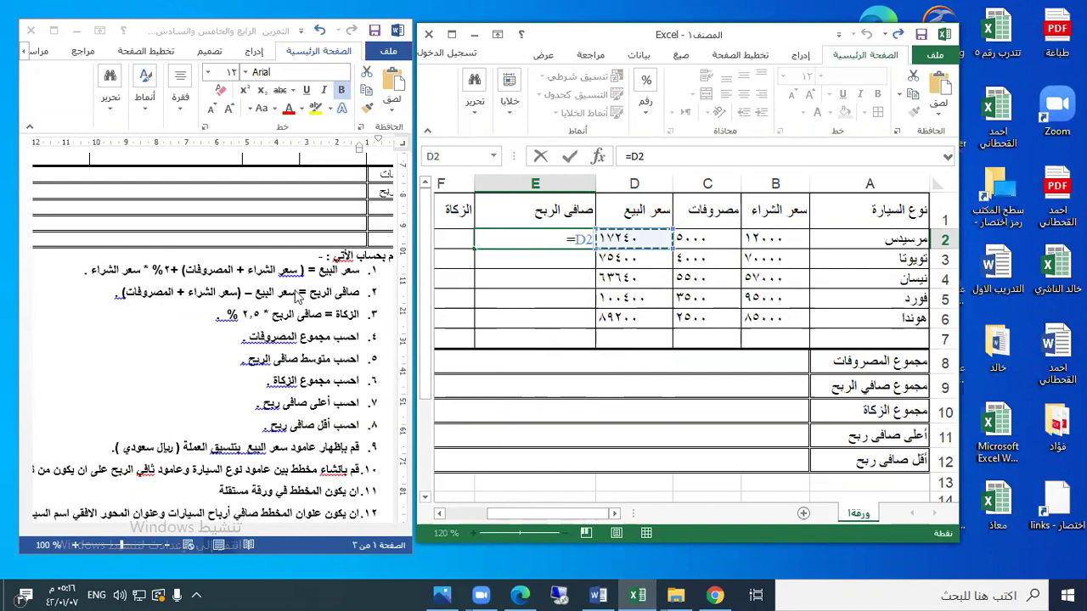
text(-)
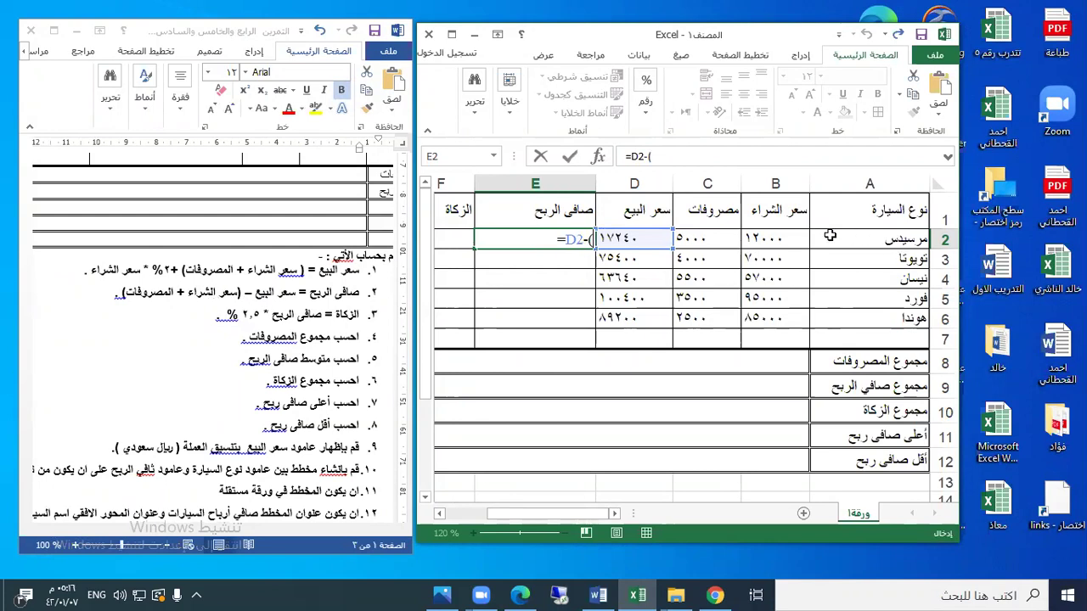
text(()
click(789, 237)
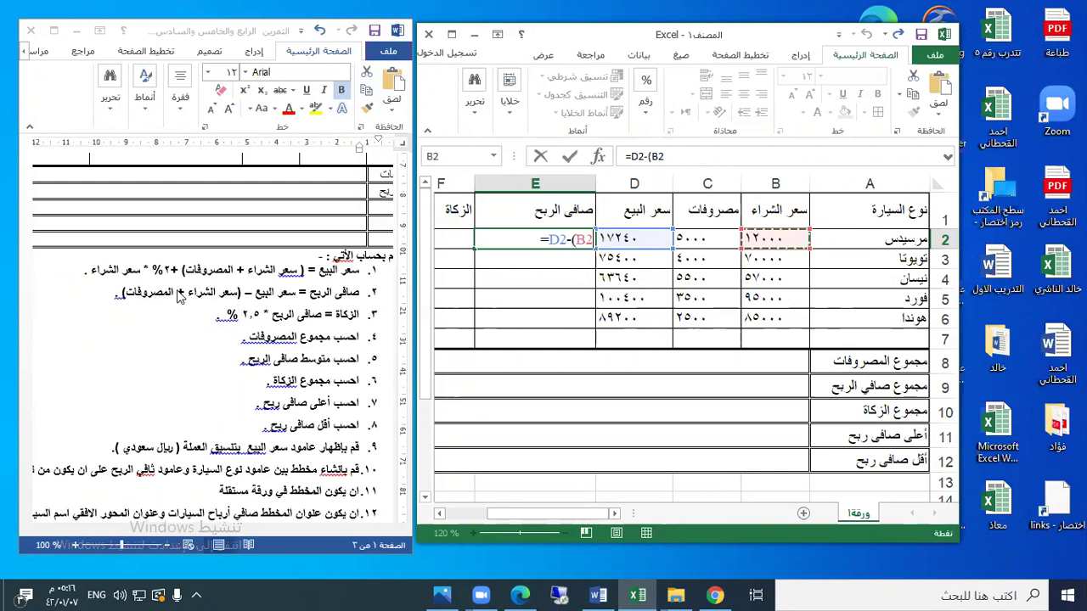
text(+)
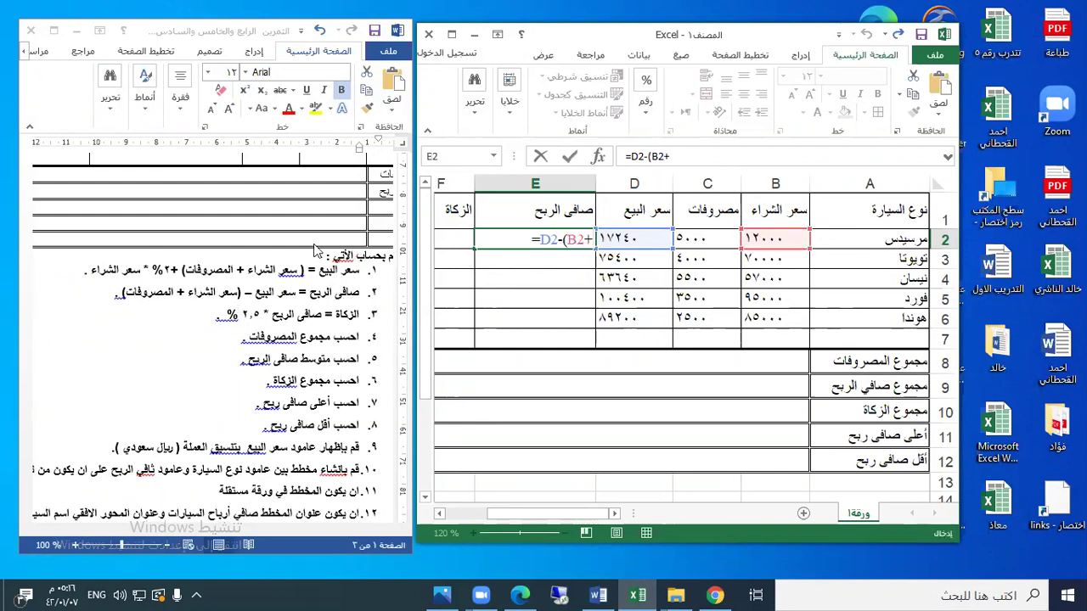
click(686, 244)
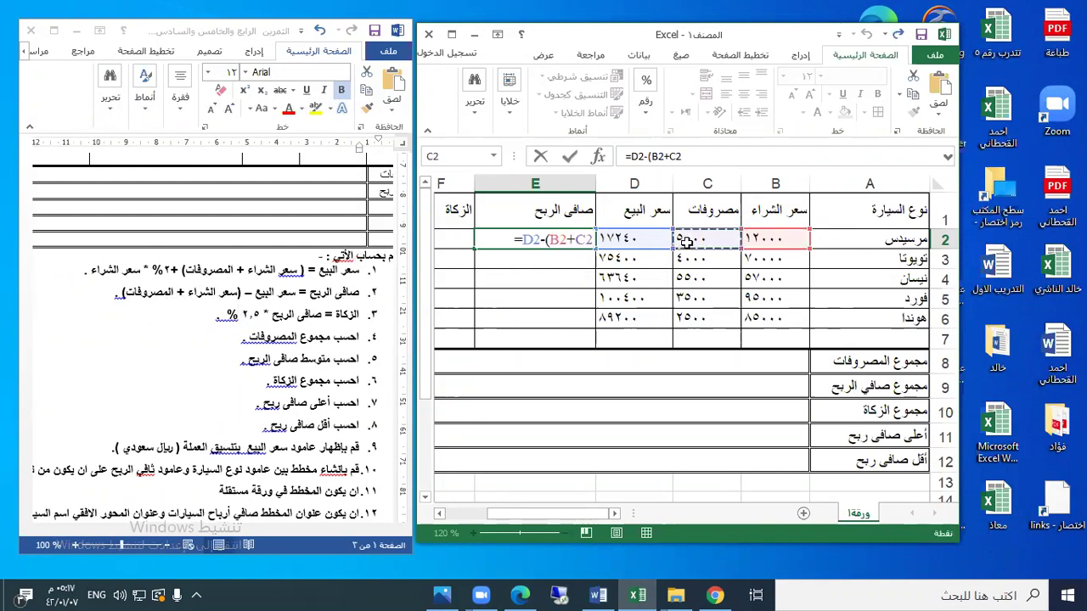
text())
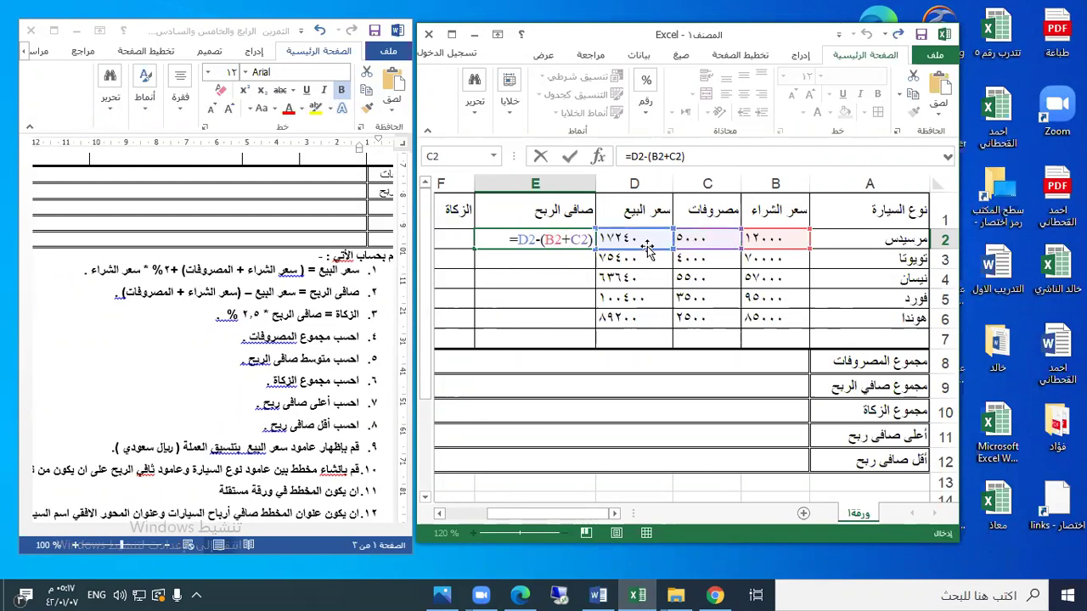
key(Return)
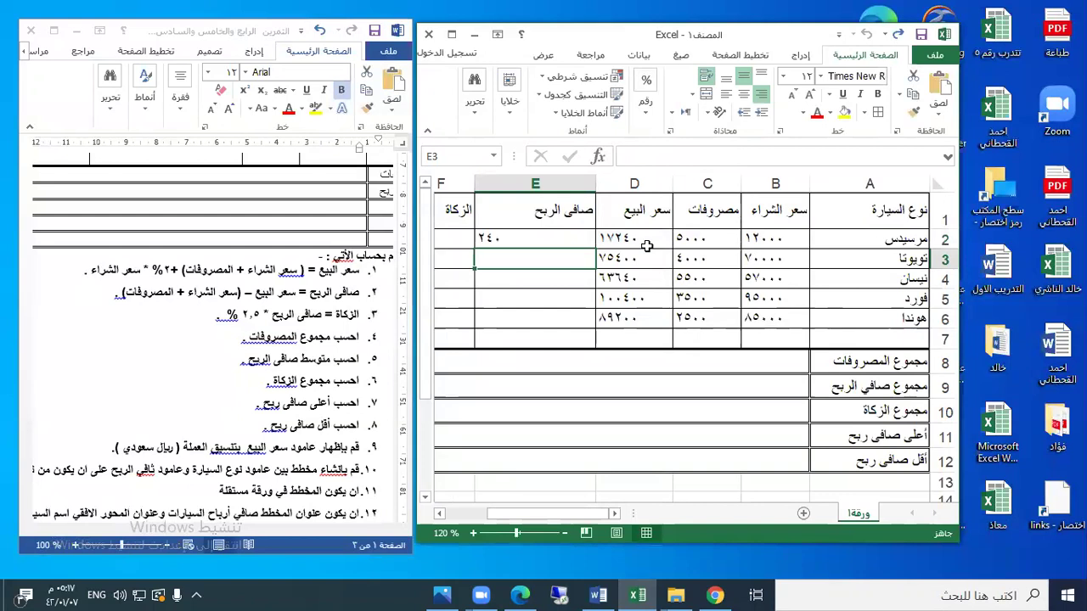
click(575, 240)
drag(476, 251, 476, 323)
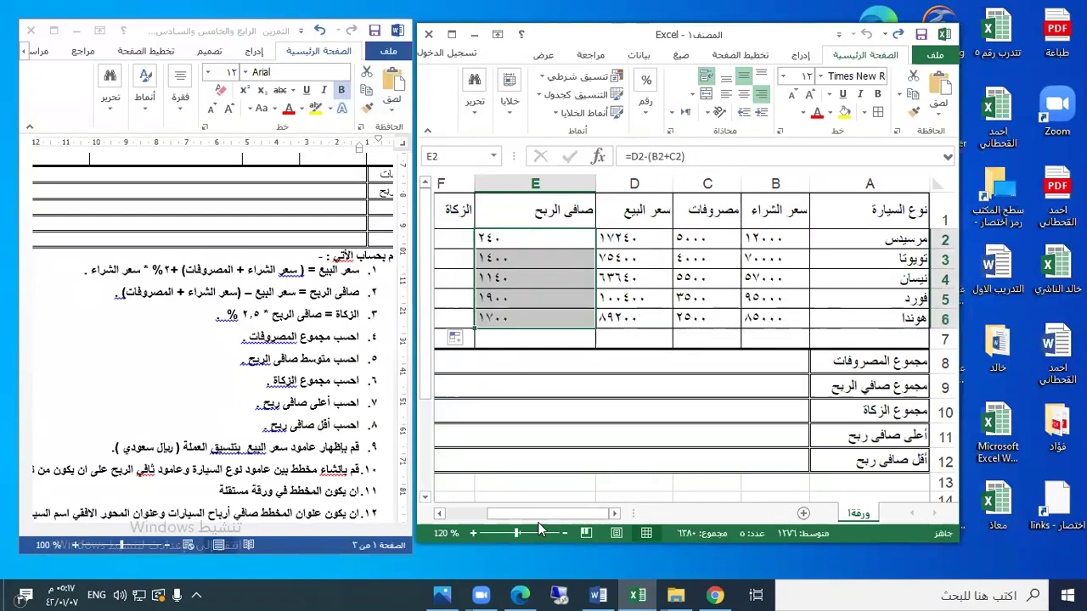
Check the third task in the Word exercise and enter the zakat formula =E2*2.5% in F2 of the Excel sheet.
drag(532, 511, 509, 511)
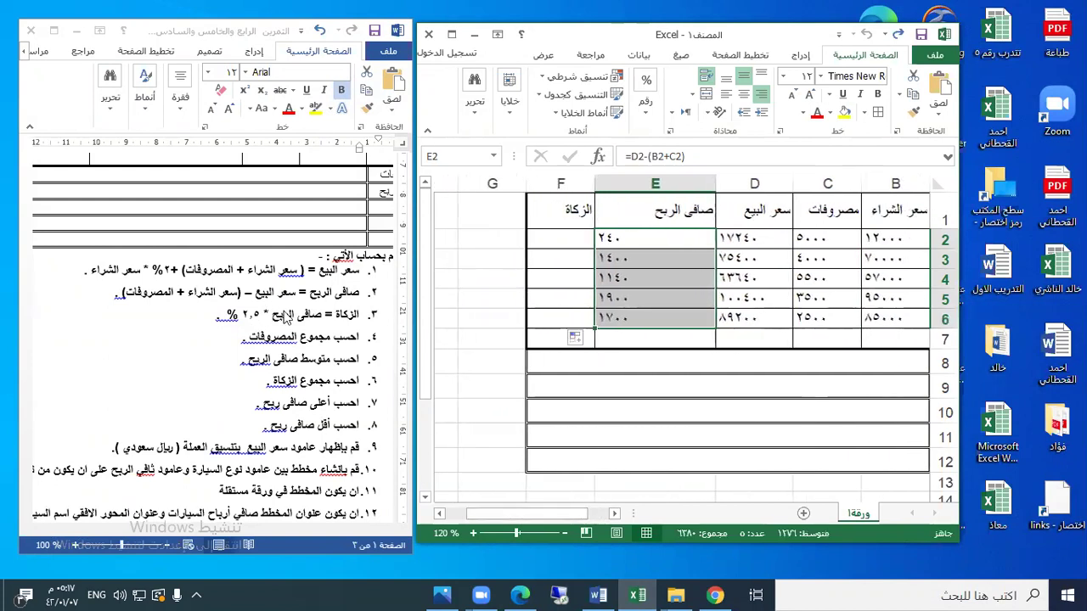
click(323, 320)
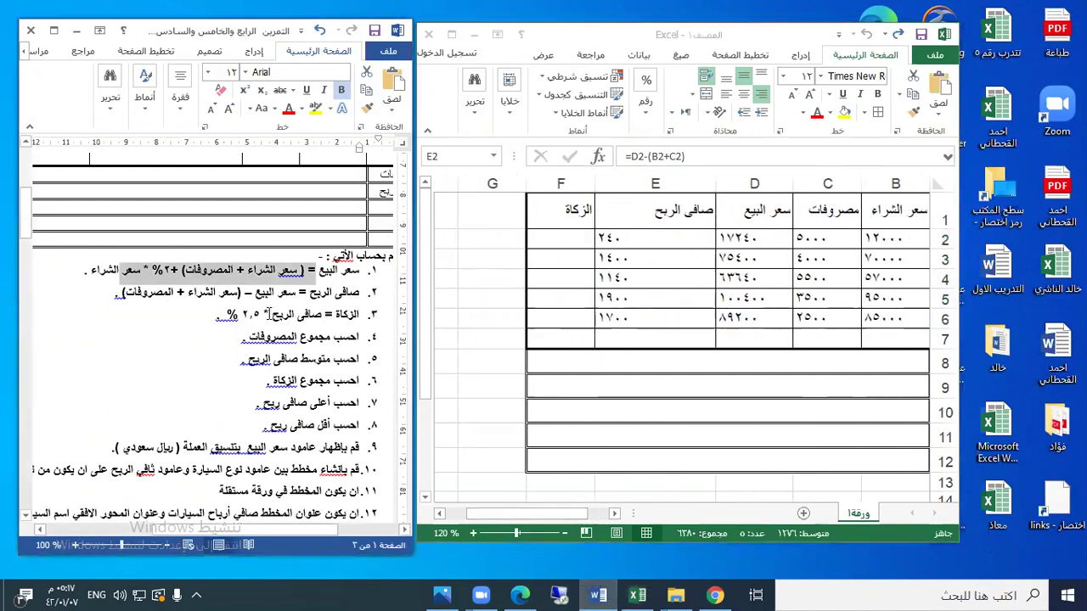
click(263, 314)
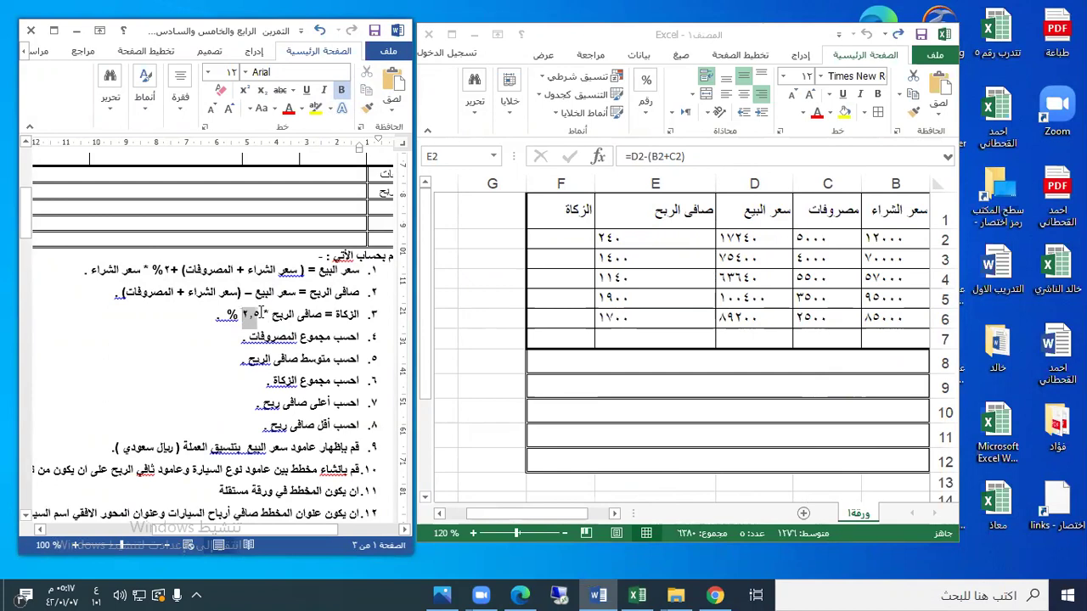
click(554, 236)
click(553, 235)
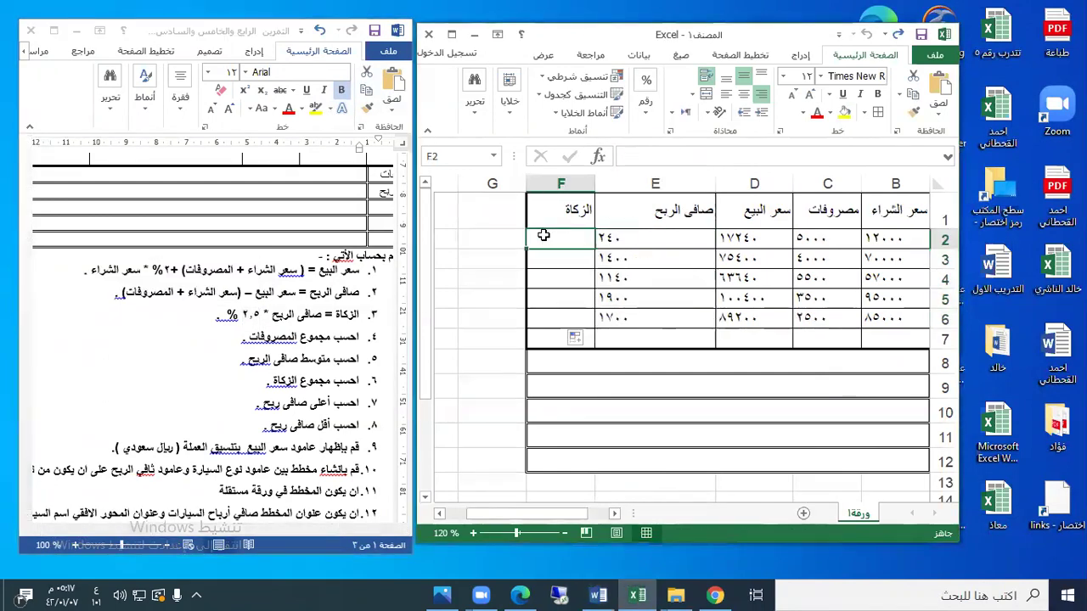
text(=)
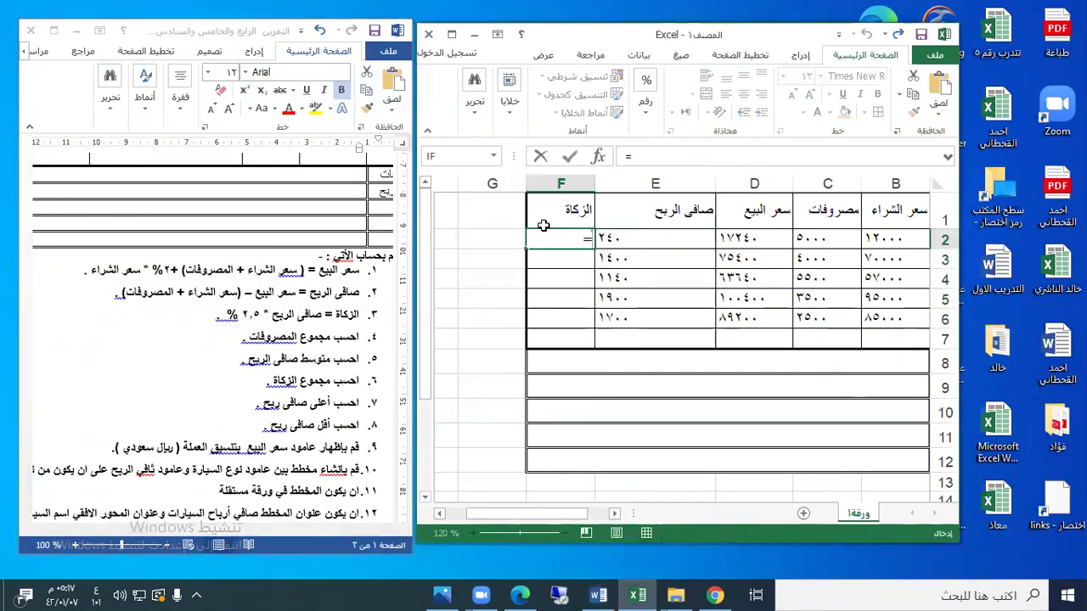
click(611, 240)
text(*)
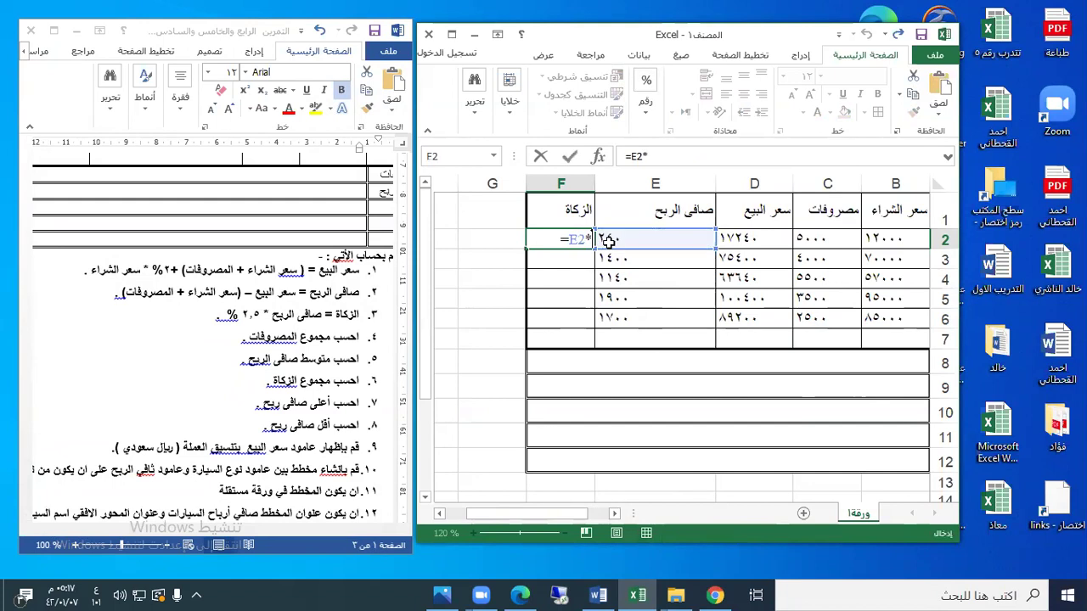
text(2.5%)
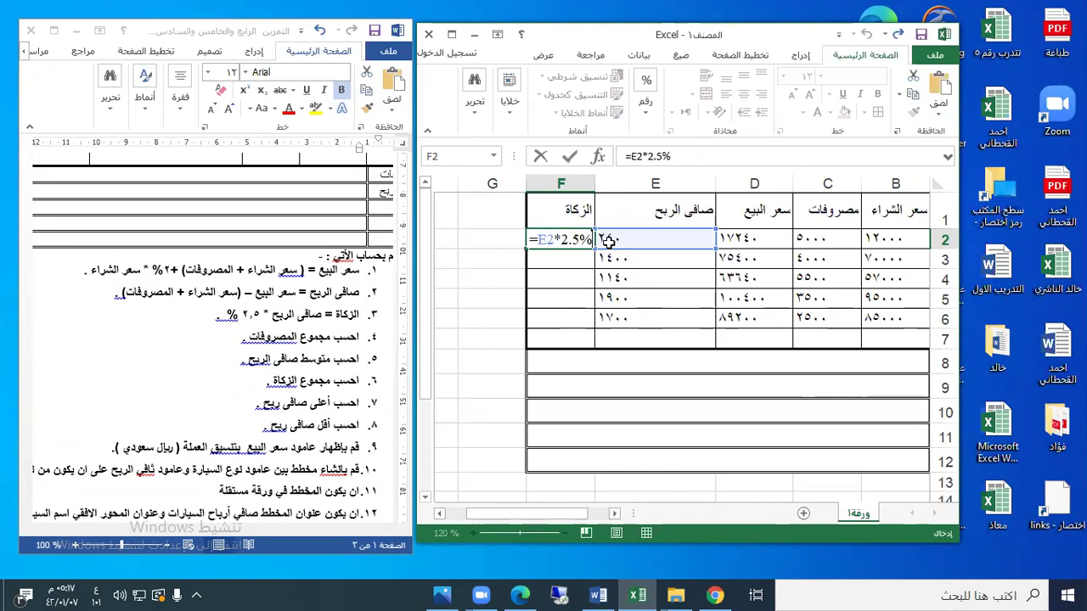
key(Return)
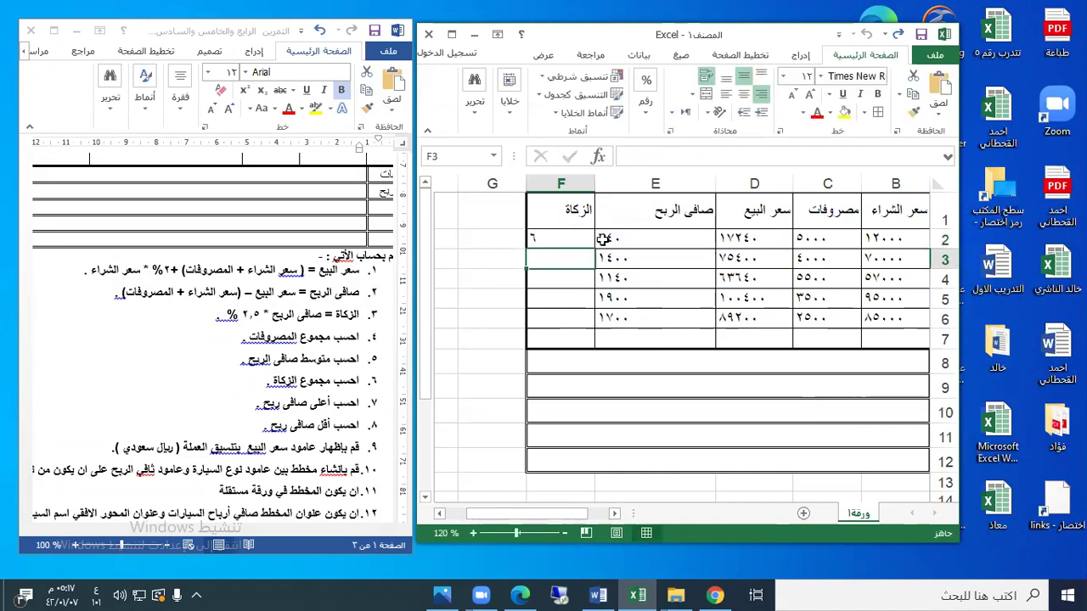
click(572, 237)
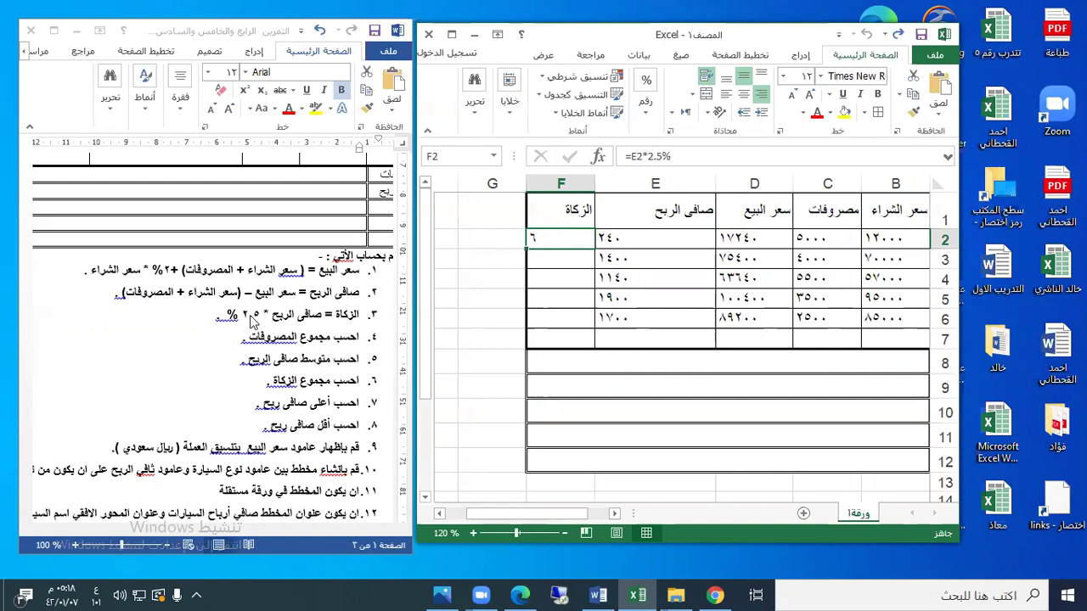
Clear the net profit cell E2 and re-enter the formula =D2-(B2+C2) in it.
click(669, 235)
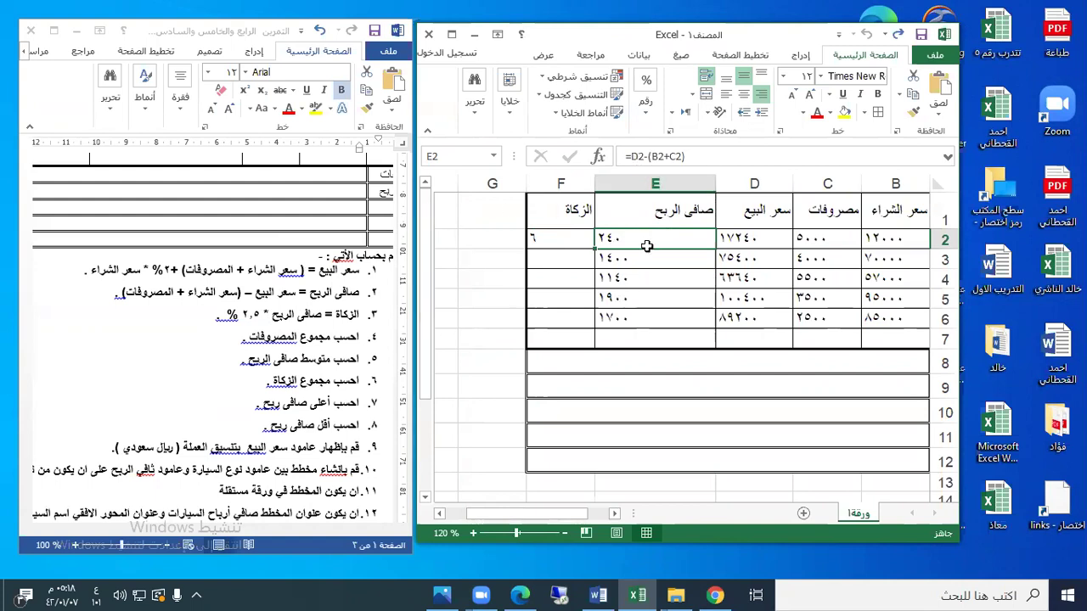
key(Delete)
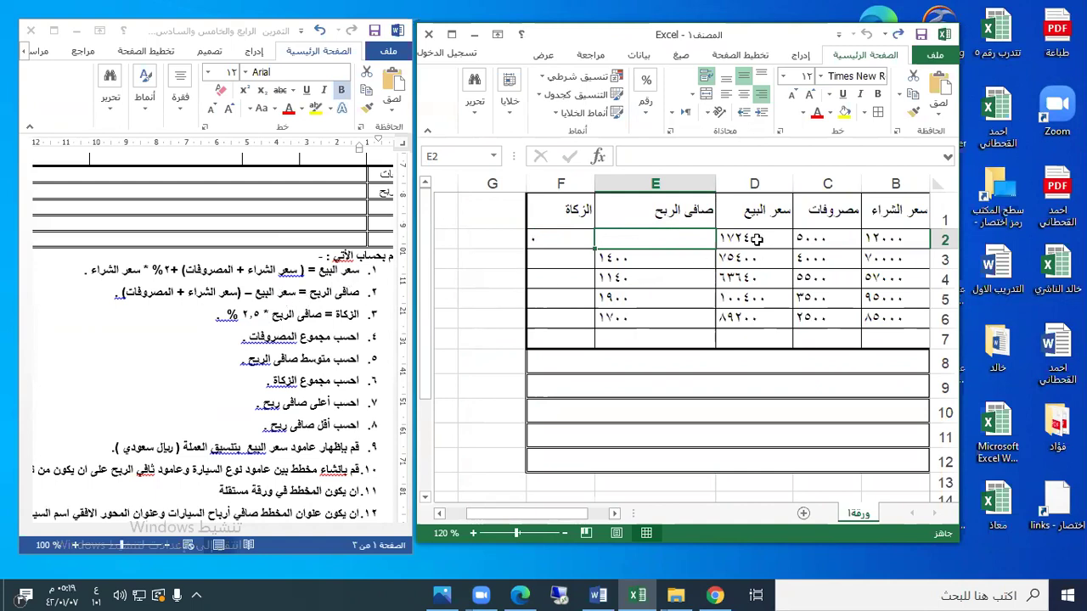
text(=)
click(736, 238)
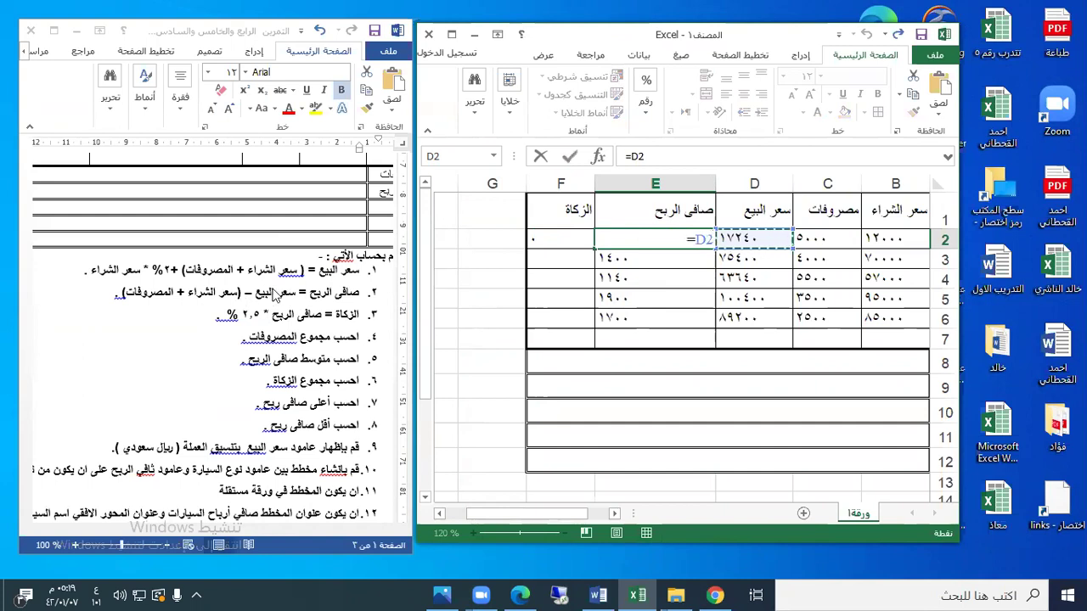
text(-))
key(BackSpace)
key(alt+shift)
text(()
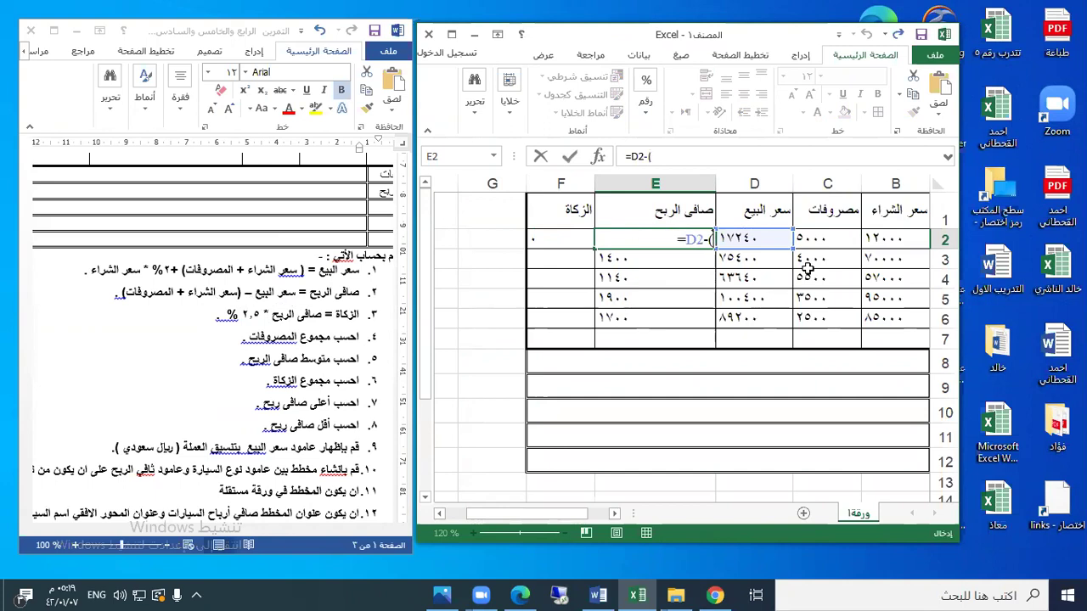
click(897, 240)
text(+)
click(815, 240)
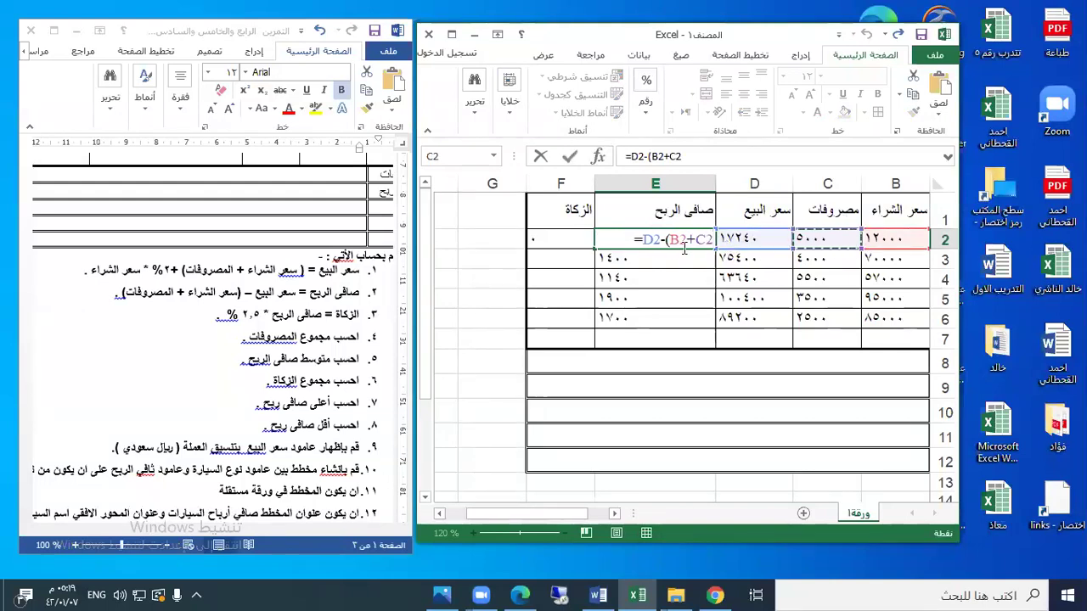
text())
key(Return)
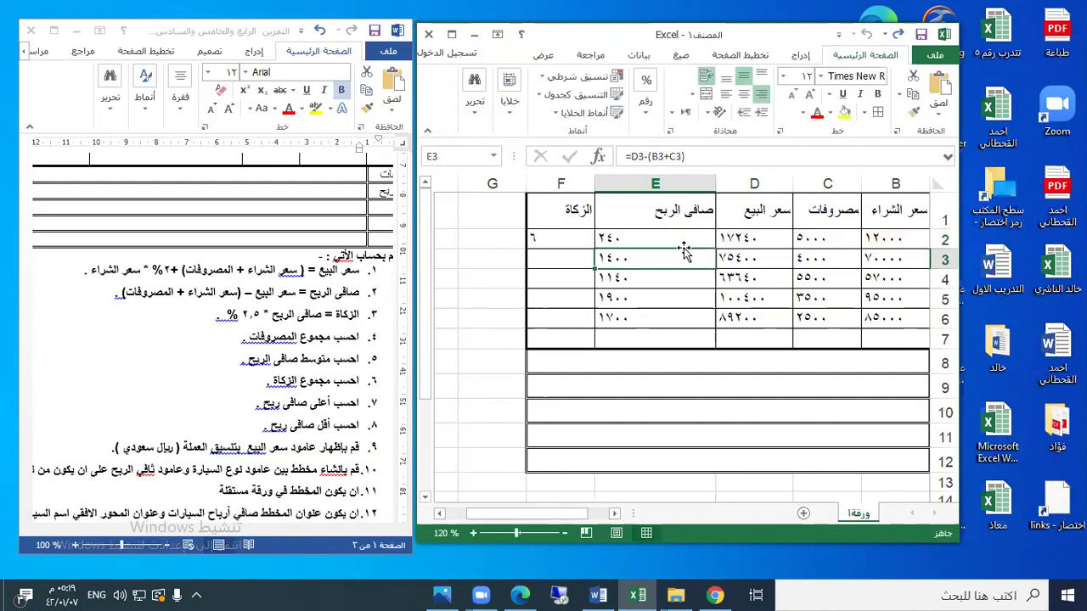
Copy the zakat formula from F2 down through F6.
click(633, 235)
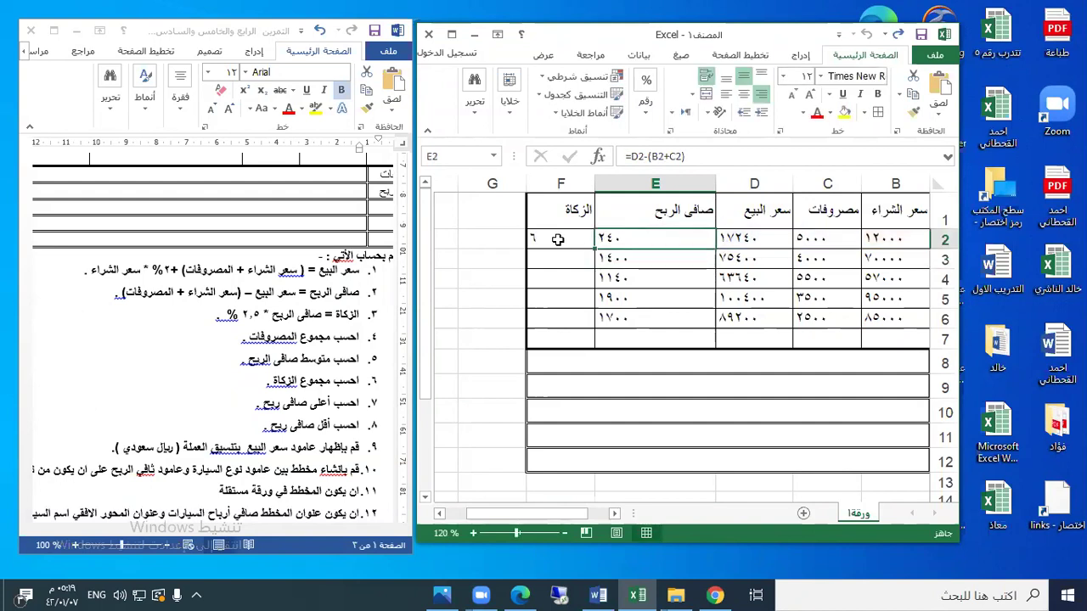
click(559, 239)
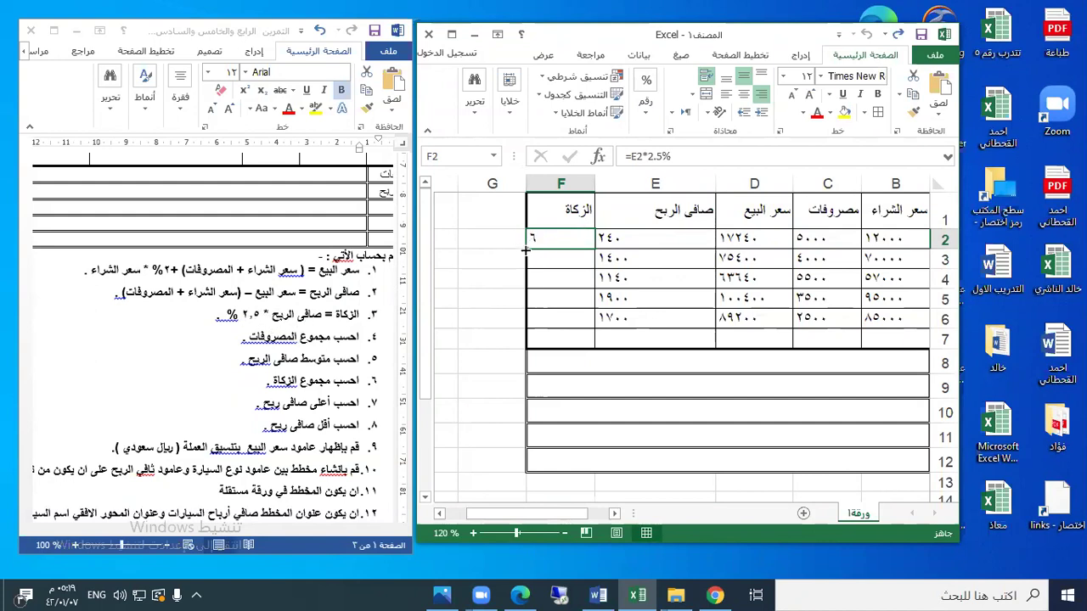
drag(527, 248, 529, 327)
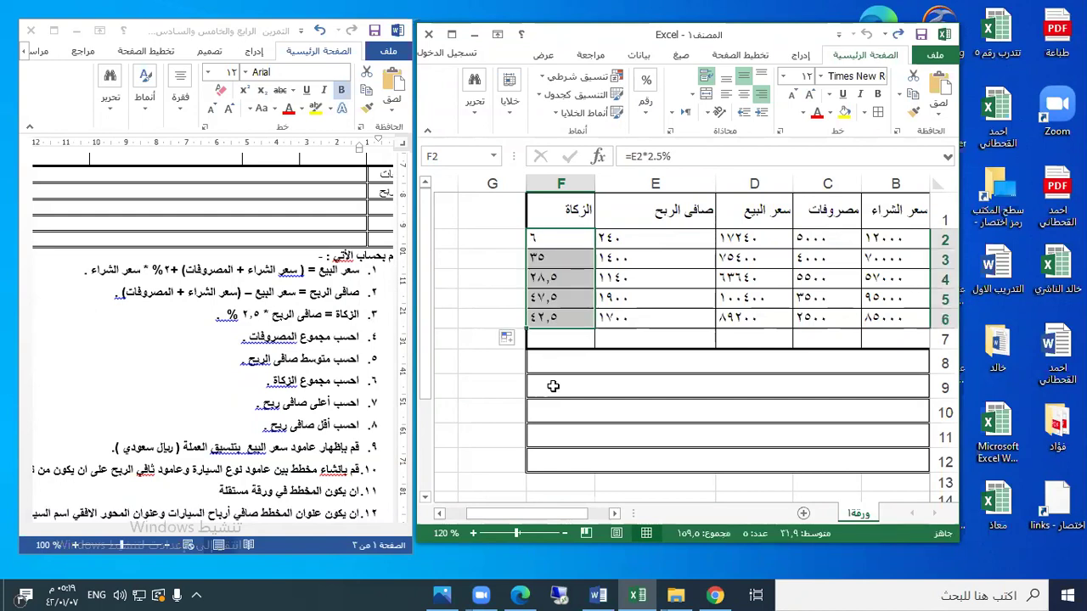
Check the Word task list, minimise the Word window and maximise the Excel window.
double_click(250, 314)
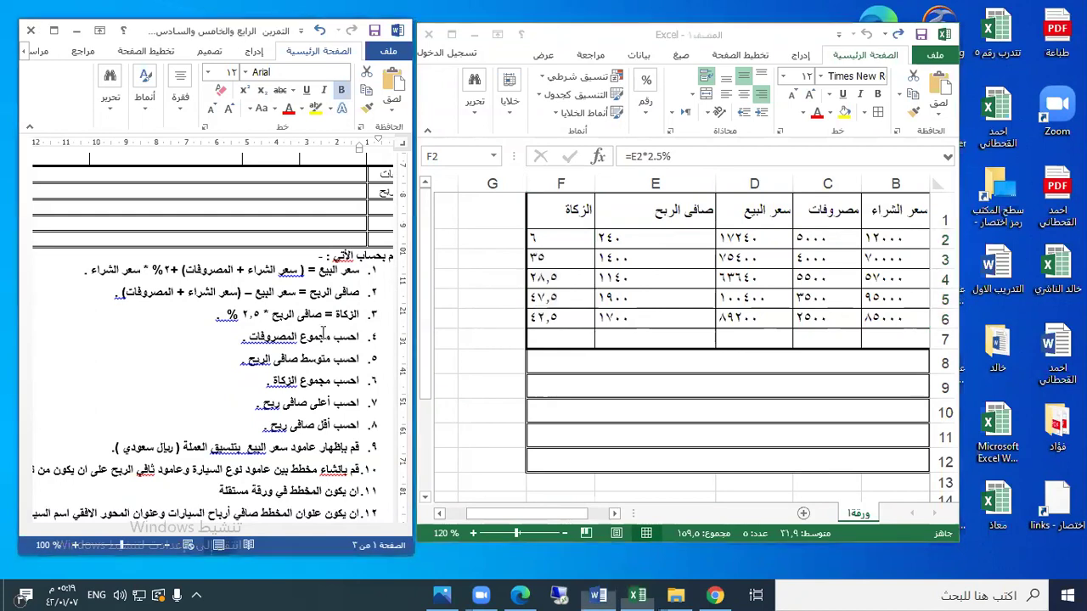
click(579, 516)
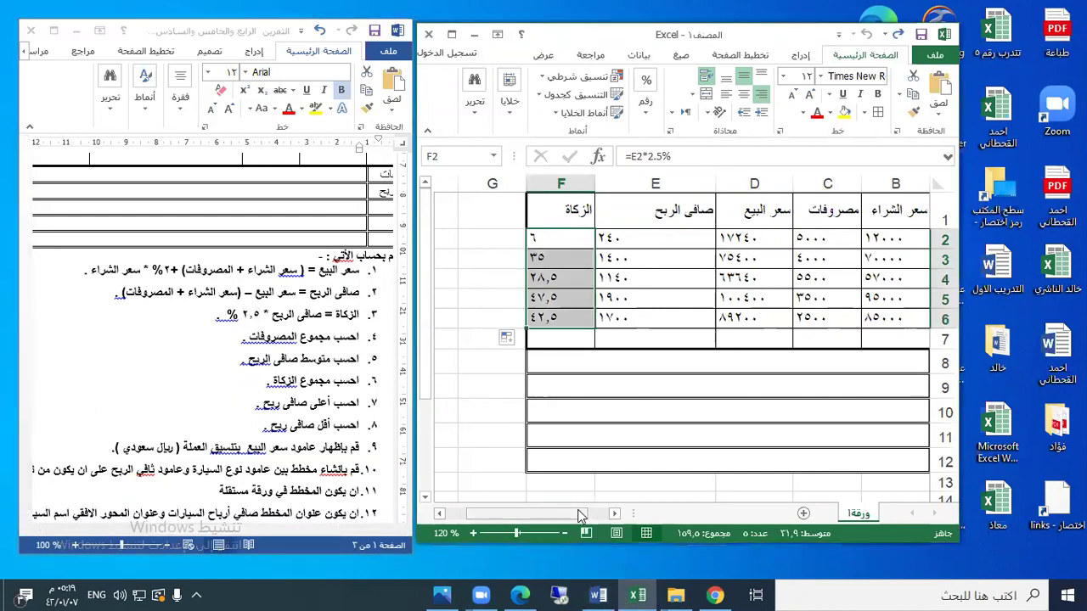
drag(561, 515, 583, 515)
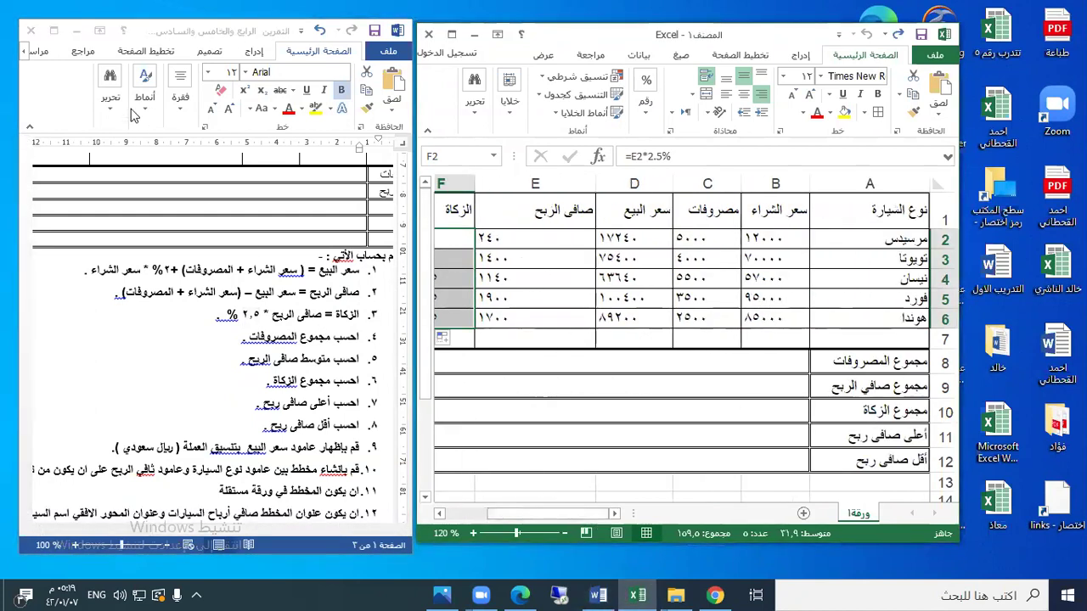
click(77, 31)
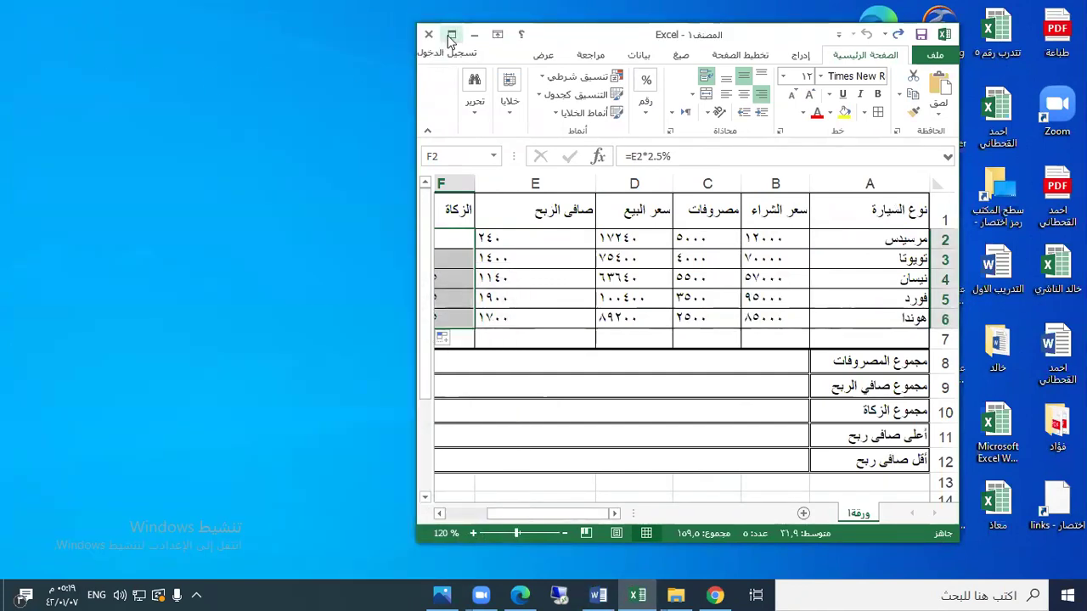
click(452, 34)
Total the expenses C2:C6 with AutoSum in merged cell B8, beside the total expenses label.
click(1002, 336)
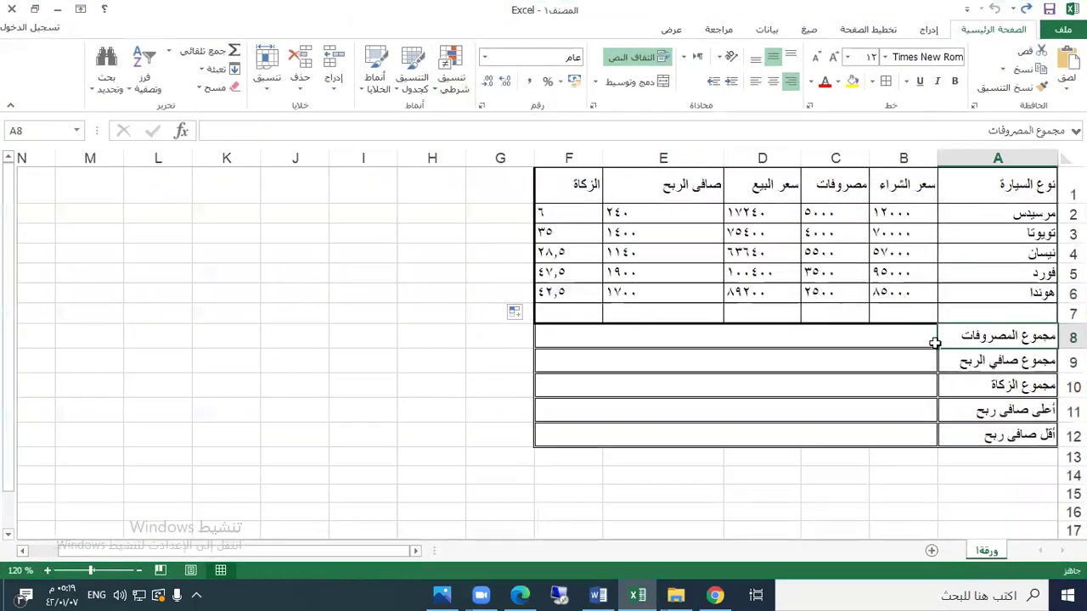
click(813, 335)
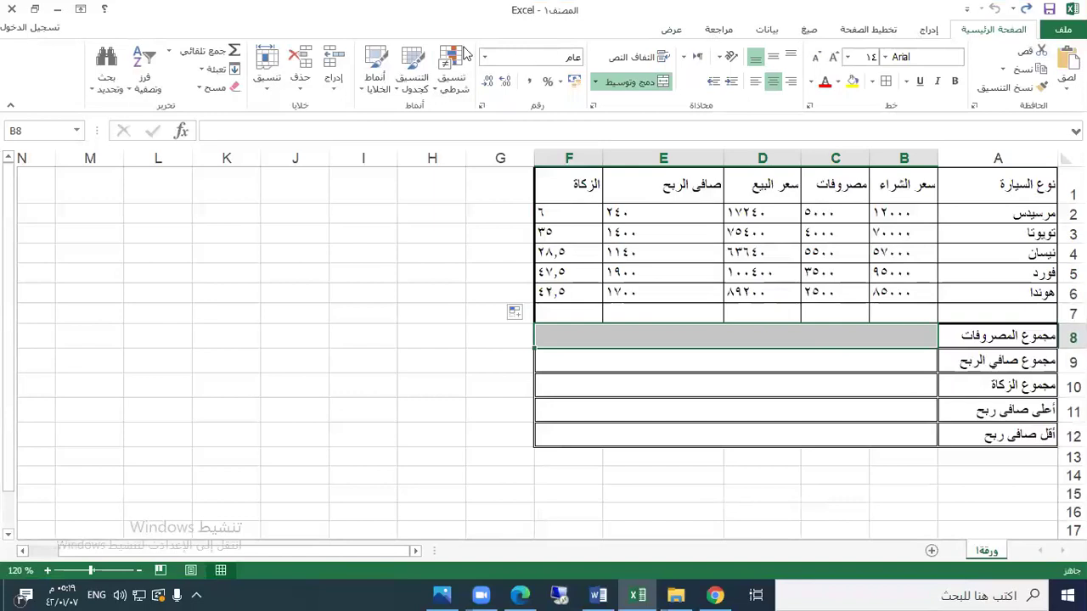
click(169, 52)
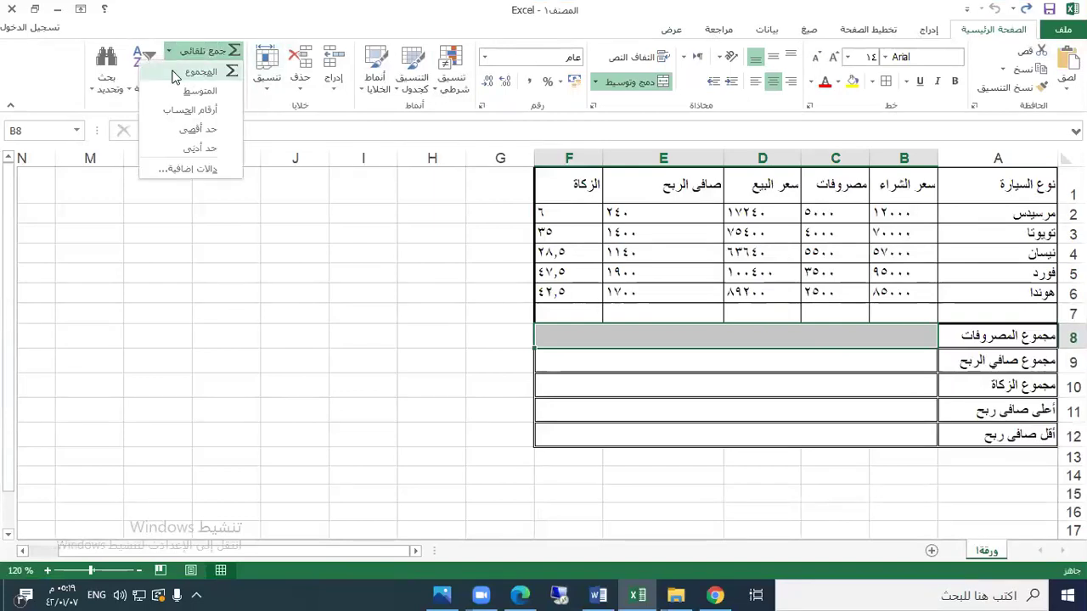
click(197, 70)
drag(837, 214, 828, 294)
key(Return)
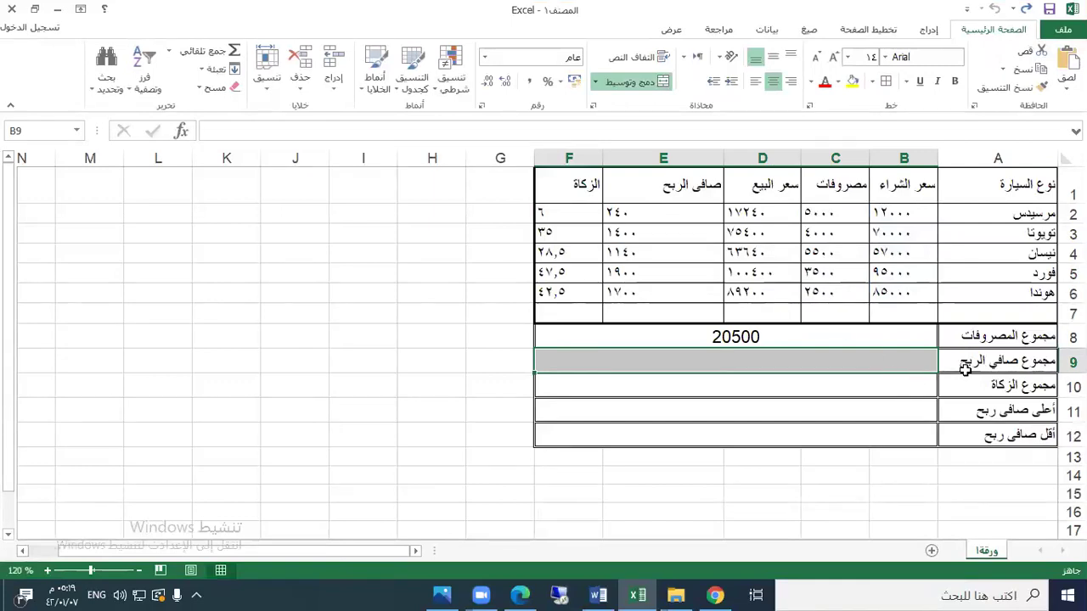
Total the net profit E2:E6 in B9 and the zakat F2:F6 in B10 with AutoSum.
click(170, 56)
click(176, 78)
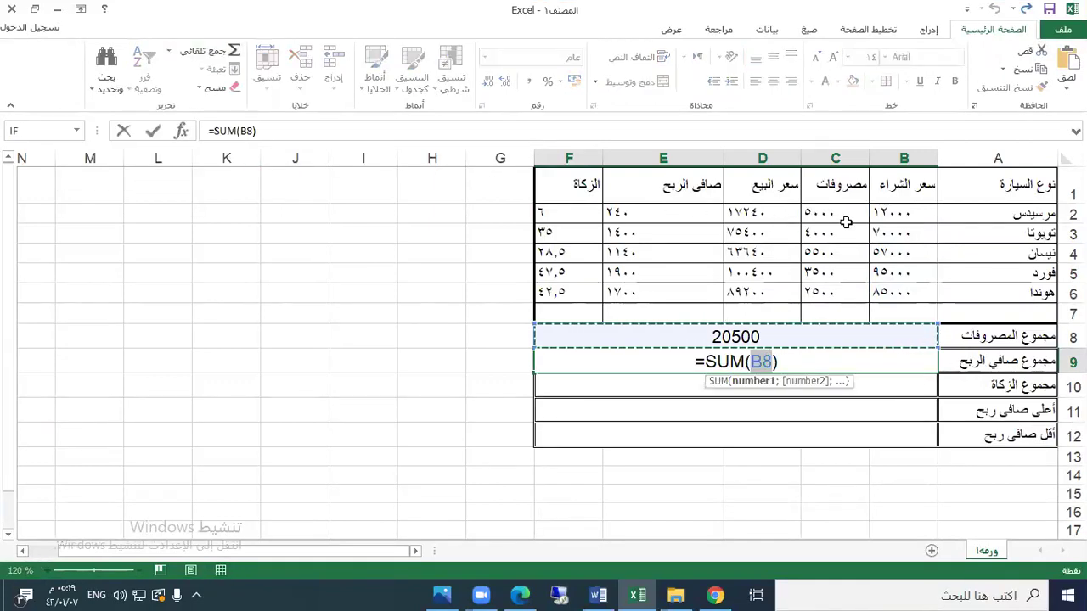
drag(650, 213, 657, 294)
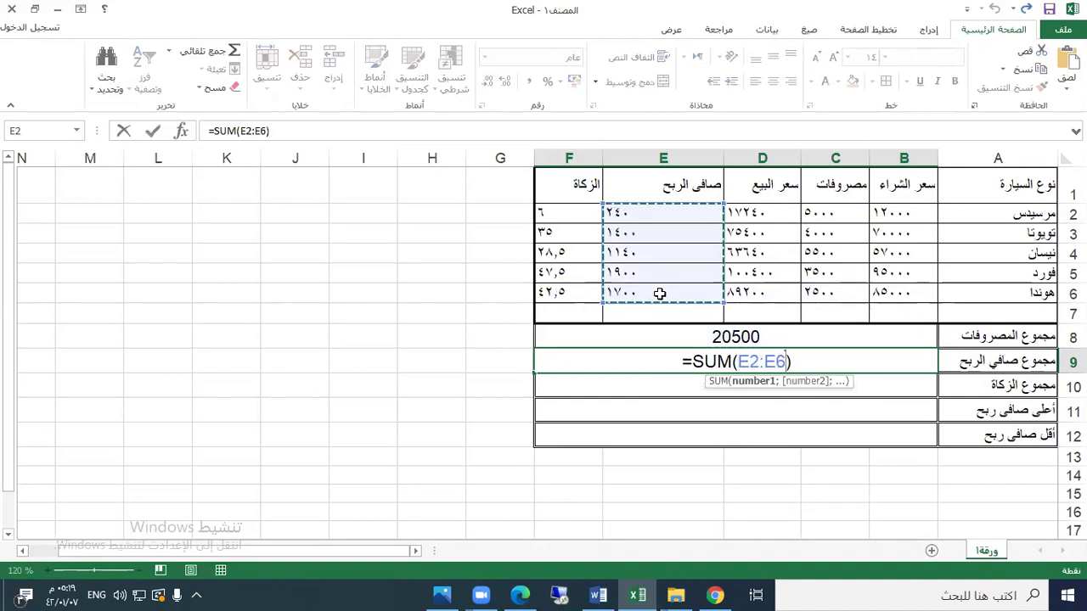
key(Return)
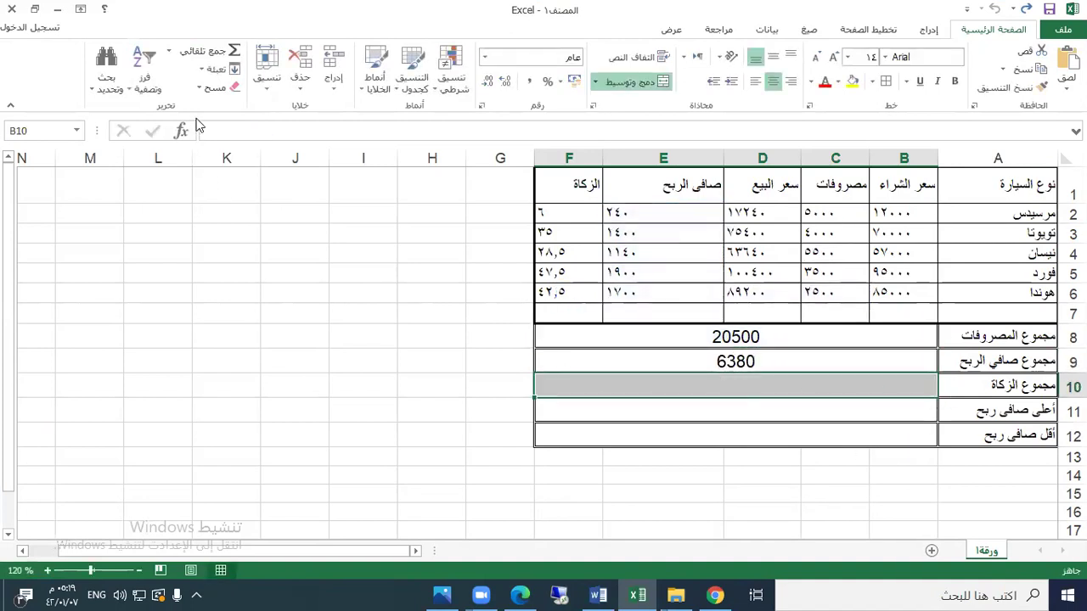
click(168, 53)
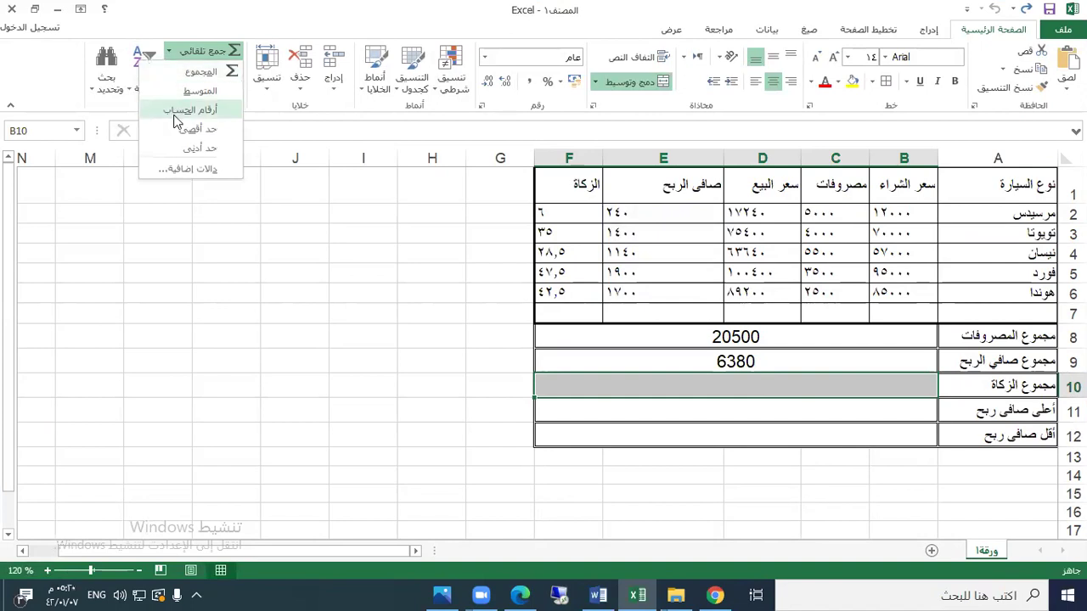
click(201, 75)
drag(586, 214, 575, 292)
key(Return)
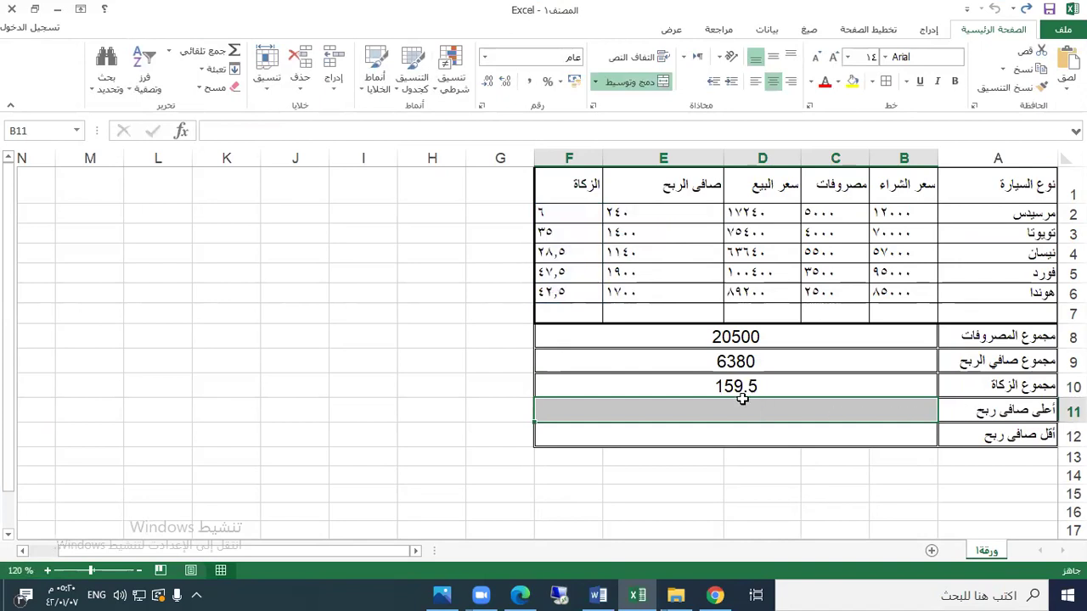
Calculate the maximum of net profit E2:E6 in B11 and its minimum in B12.
click(169, 51)
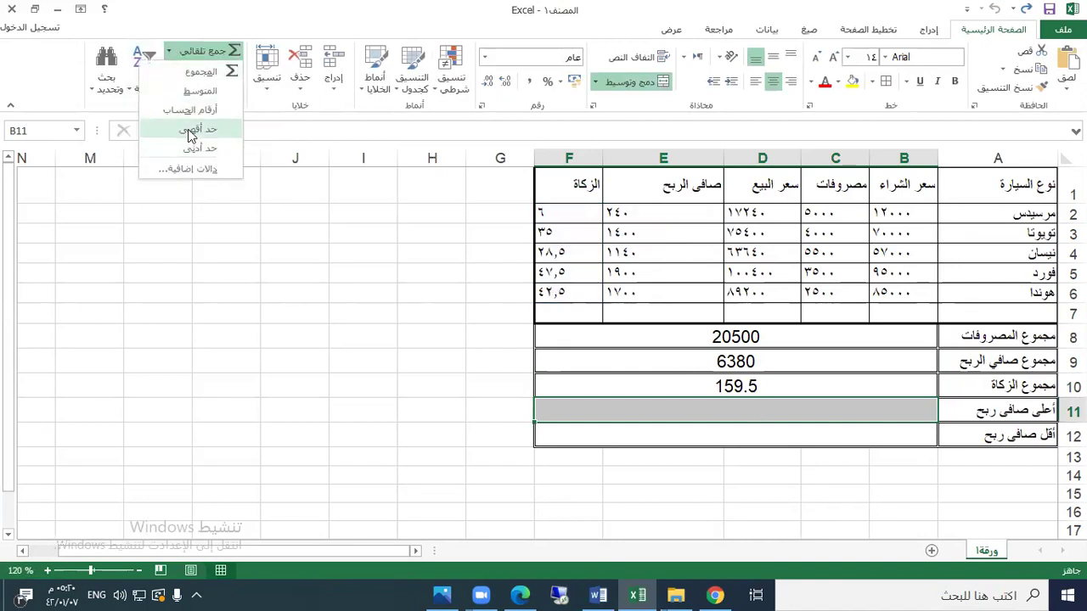
click(199, 119)
drag(677, 216, 679, 299)
key(Return)
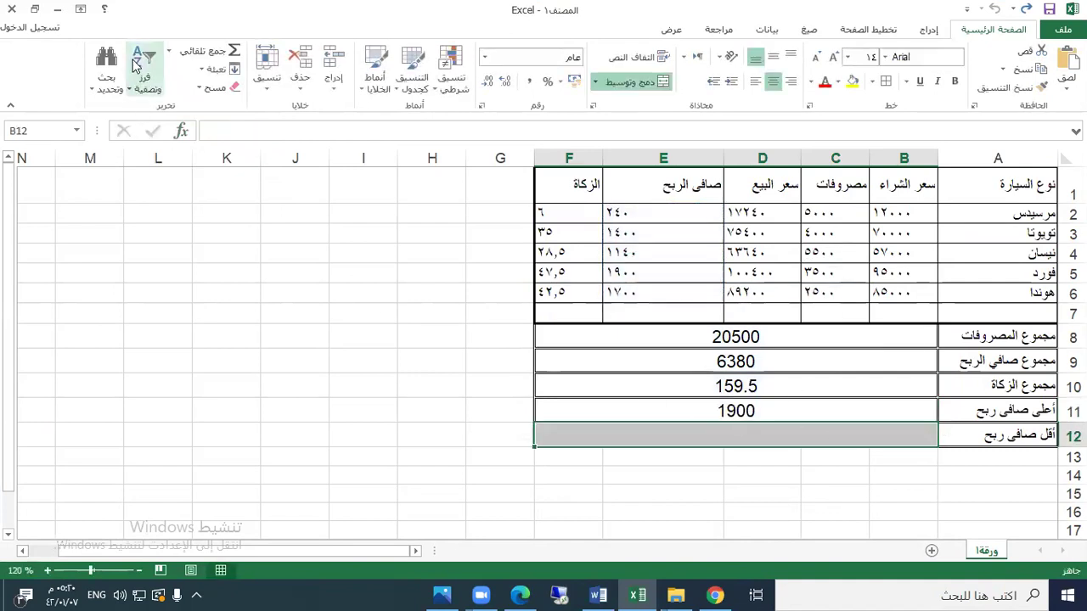
click(169, 51)
click(188, 151)
drag(616, 214, 619, 289)
key(Return)
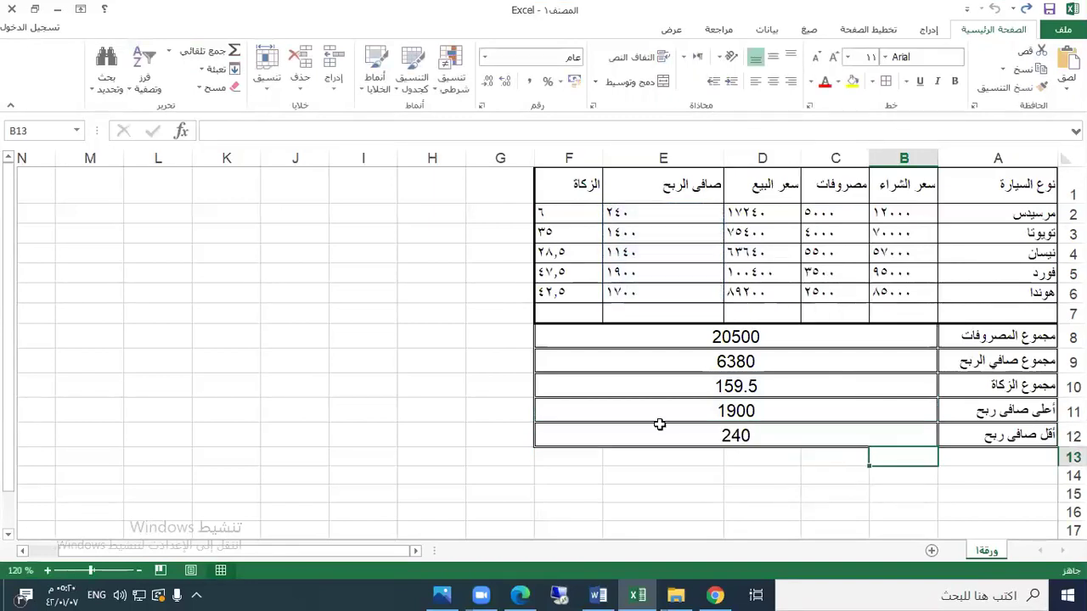
Read the ninth task in the Word exercise, on the selling price column's currency format, and return to Excel.
click(682, 480)
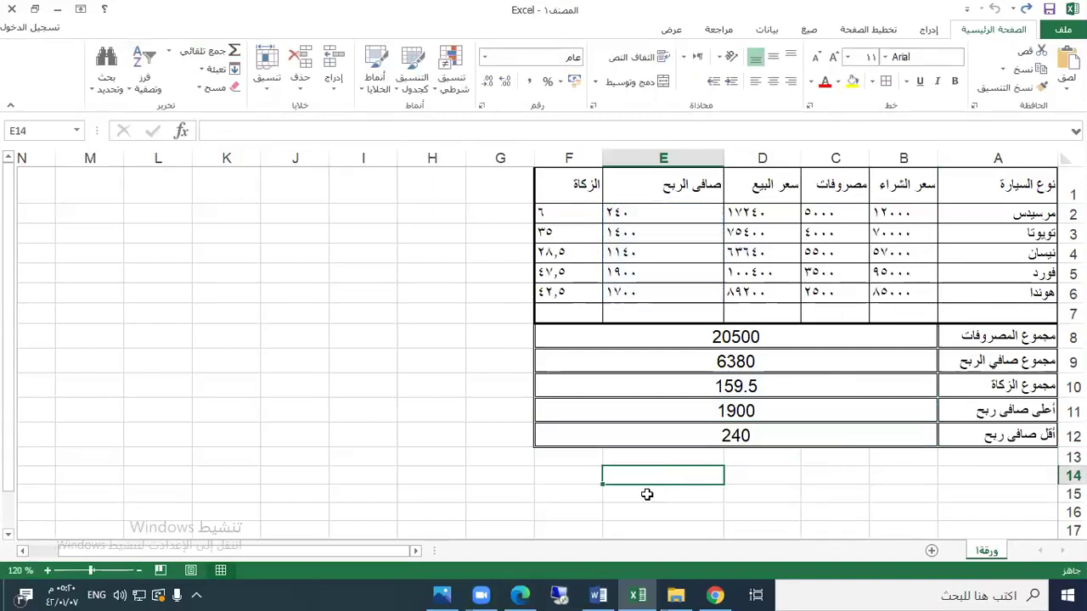
click(598, 594)
scroll(310, 380, down, 3)
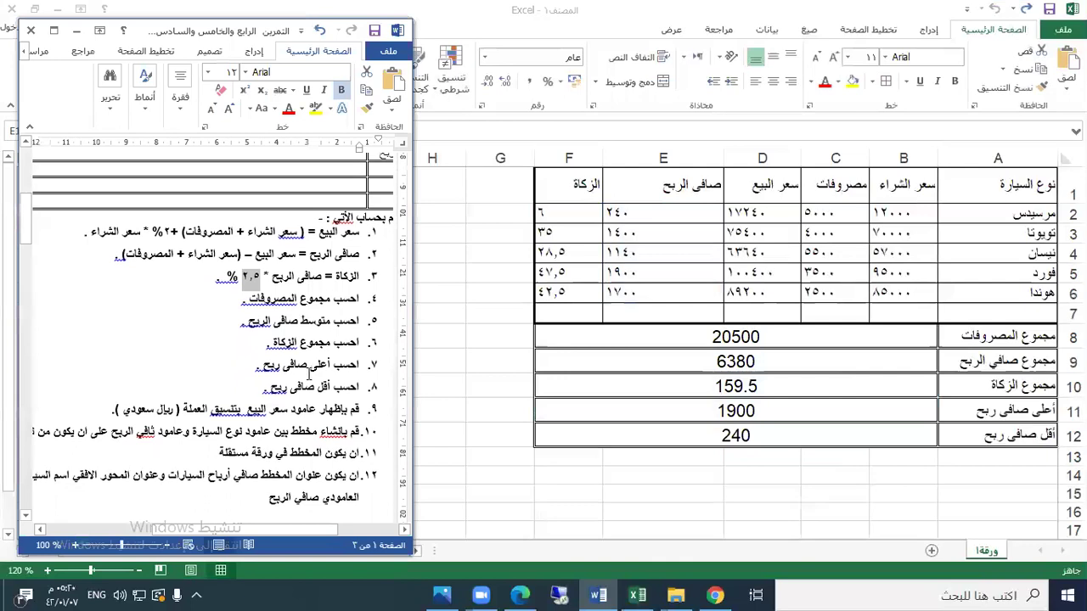
drag(348, 332, 179, 332)
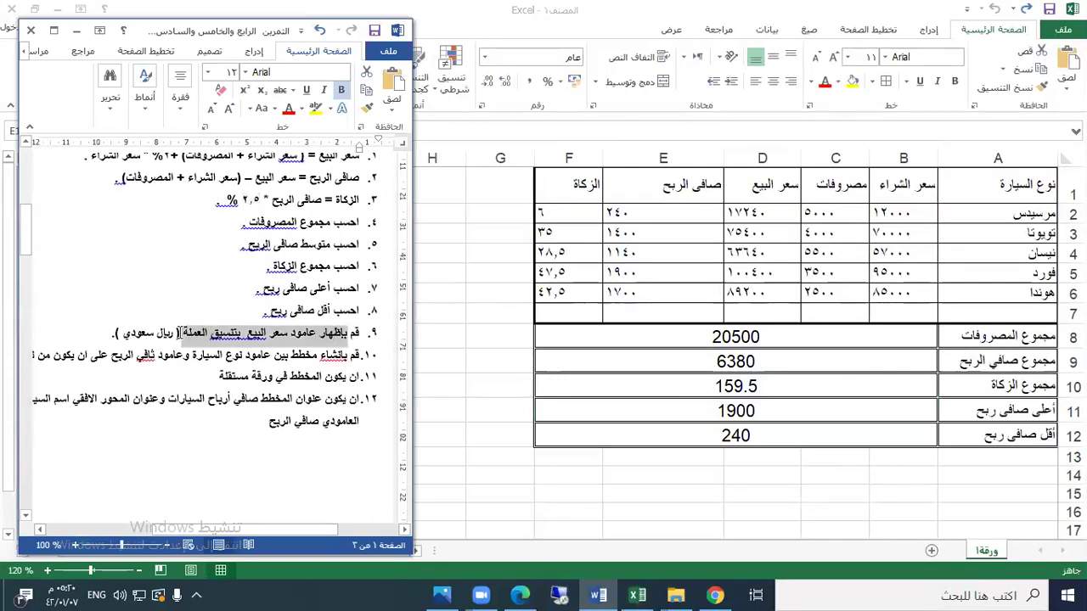
click(637, 594)
Apply the Saudi Arabia riyal accounting format to selling prices D2:D6 and widen column D.
drag(788, 212, 783, 291)
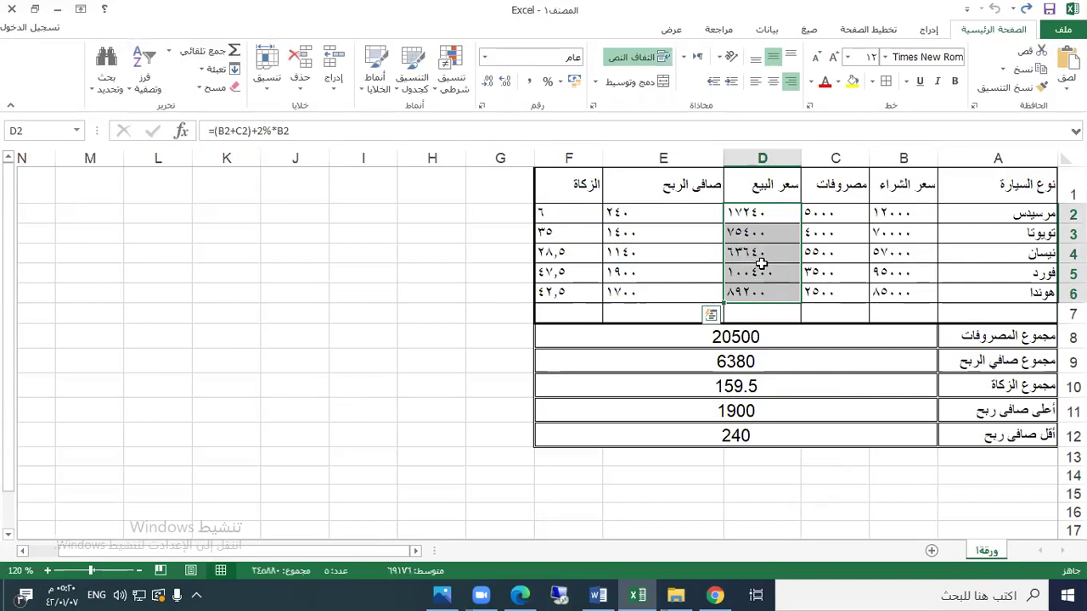
click(562, 81)
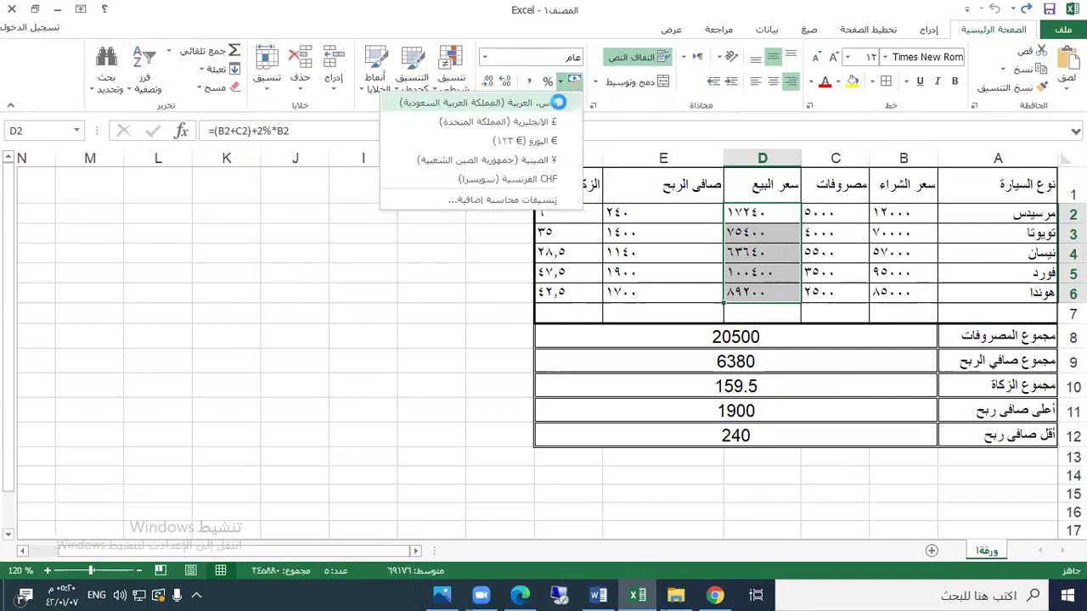
click(558, 101)
drag(723, 160, 561, 160)
double_click(560, 160)
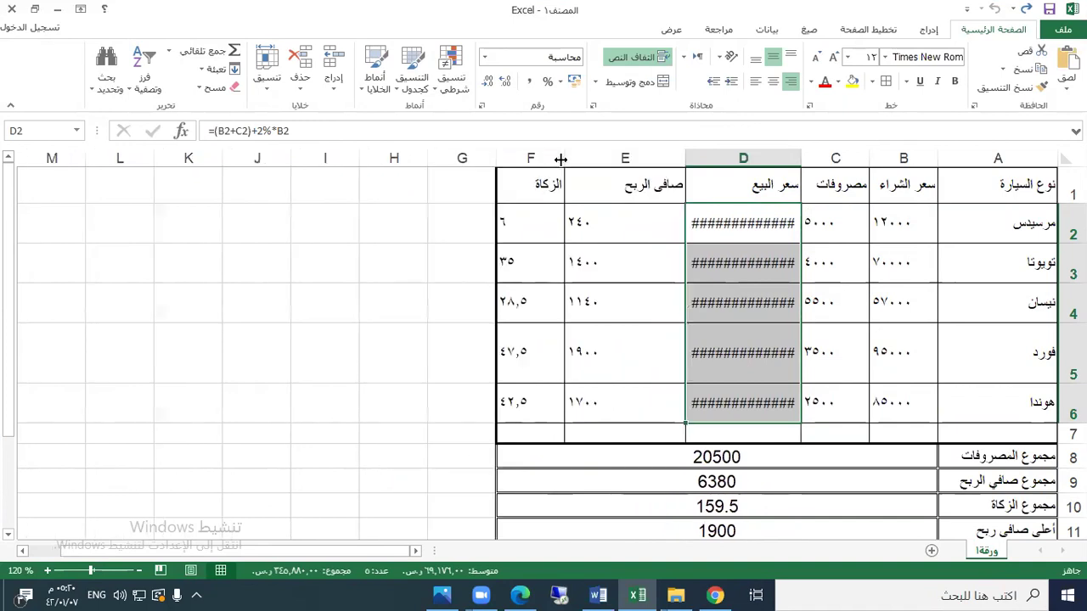
Try to fit the selling prices D2:D6 by widening column D further and reducing their decimal places.
click(760, 316)
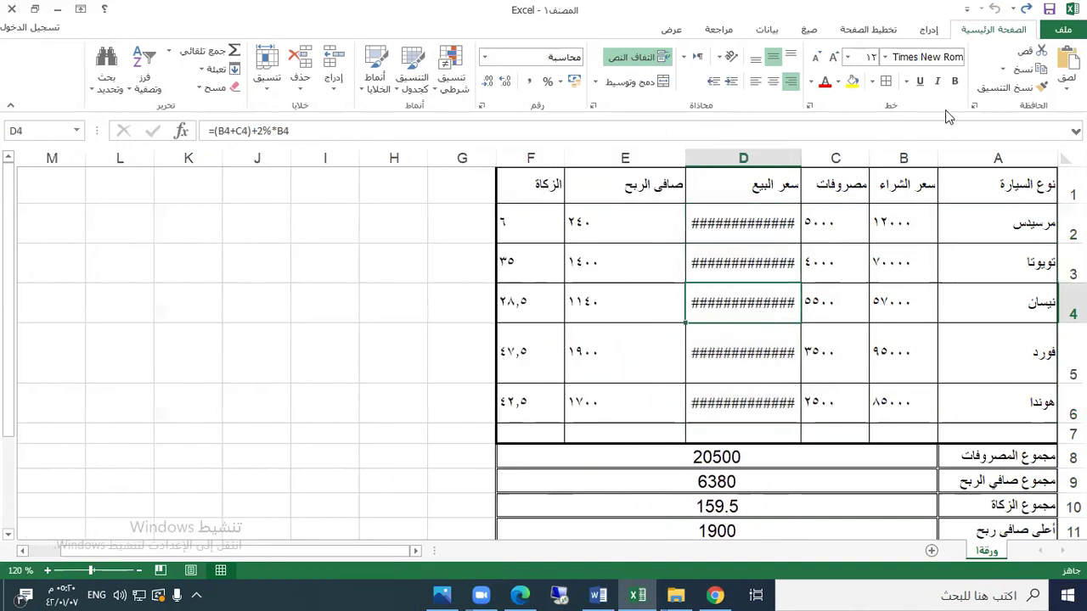
drag(769, 212, 752, 399)
drag(687, 158, 234, 172)
click(489, 80)
click(490, 80)
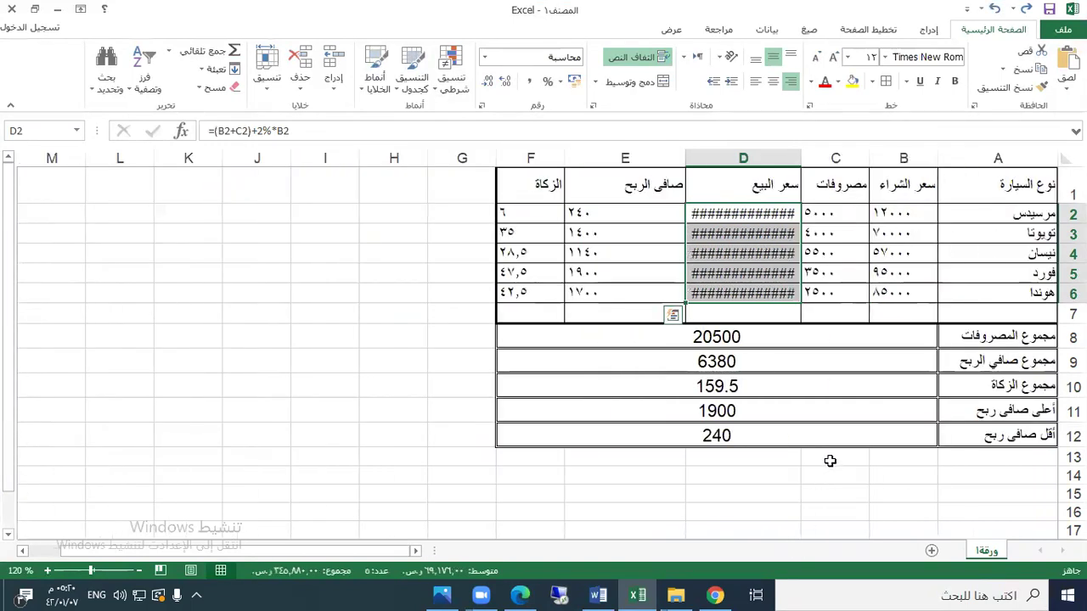
Undo the riyal formatting and the width changes of the selling price column.
key(ctrl+z)
key(ctrl+z)
key(ctrl+z)
key(ctrl+z)
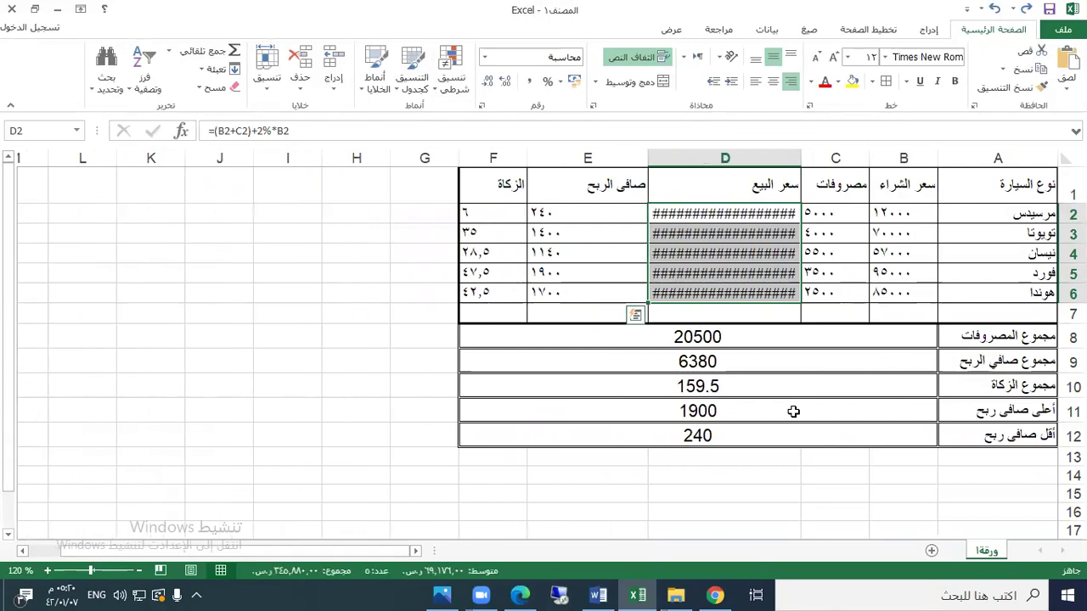
key(ctrl+z)
key(ctrl+z)
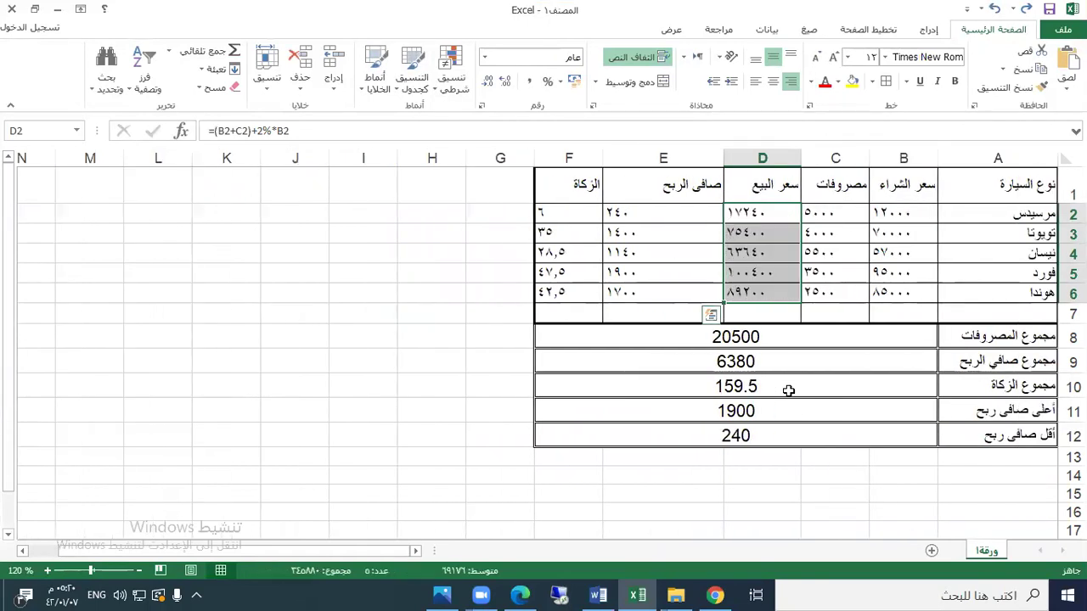
Widen column D and apply the Saudi Arabia riyal accounting format without decimal places to selling prices D2:D6.
click(773, 385)
drag(724, 158, 620, 161)
drag(755, 213, 755, 291)
click(560, 81)
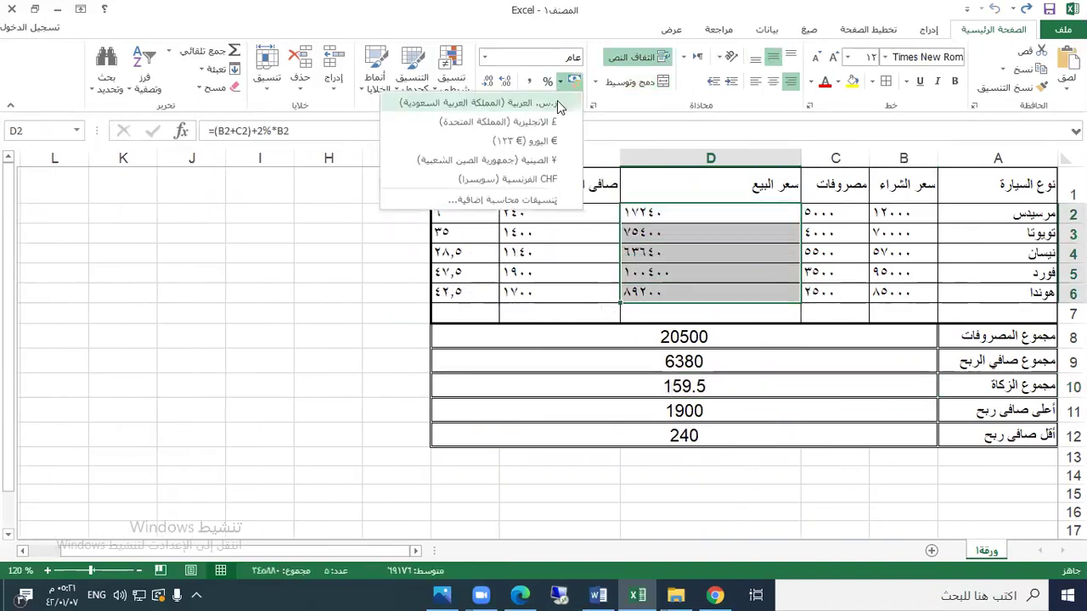
click(557, 101)
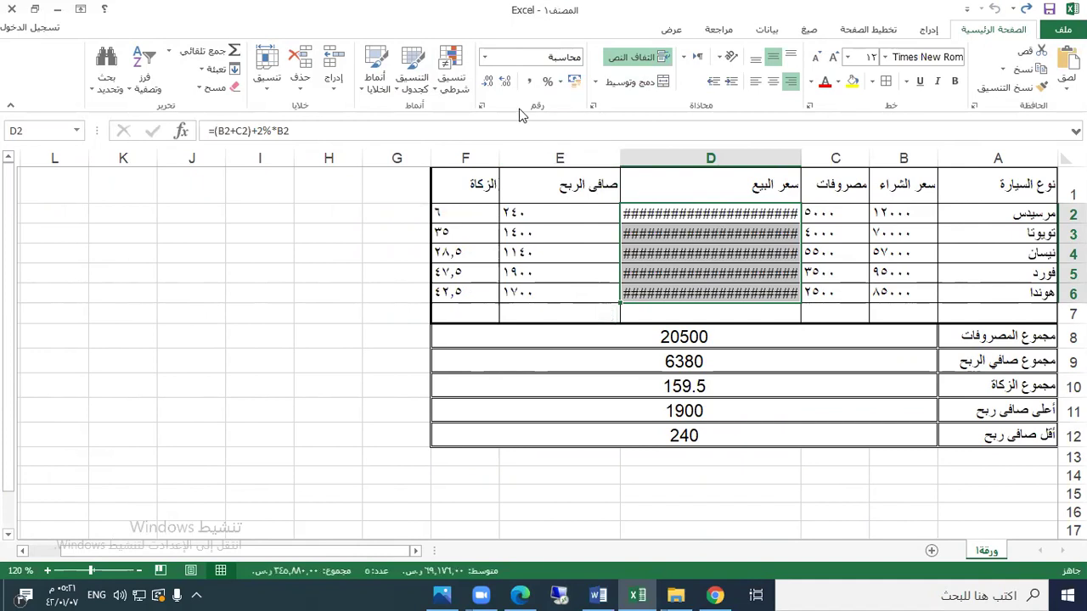
click(491, 85)
click(491, 85)
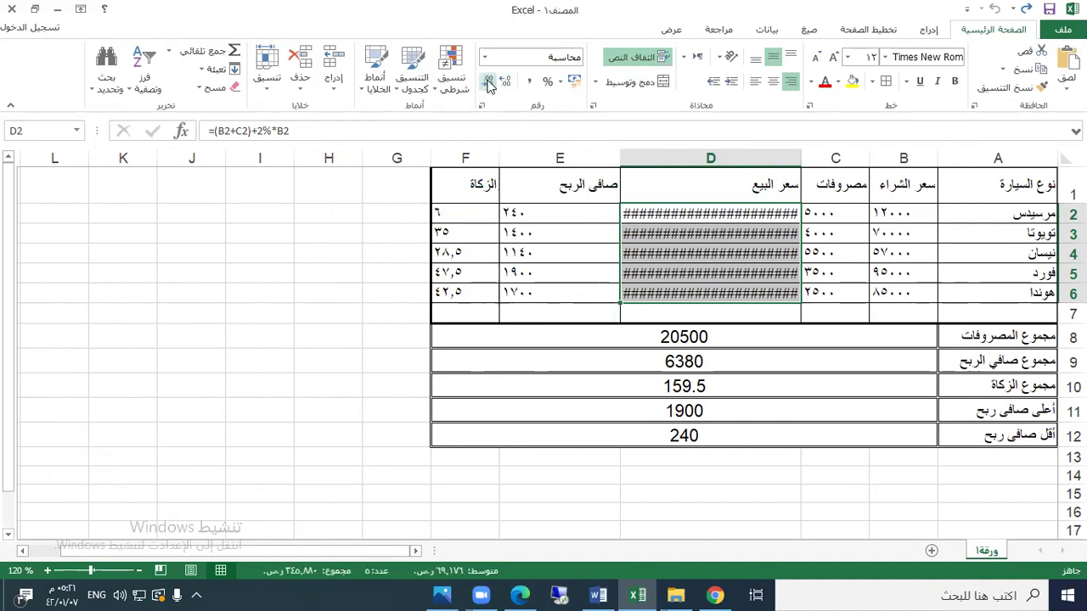
Reduce the font size of selling prices D2:D6 to 9.
click(706, 214)
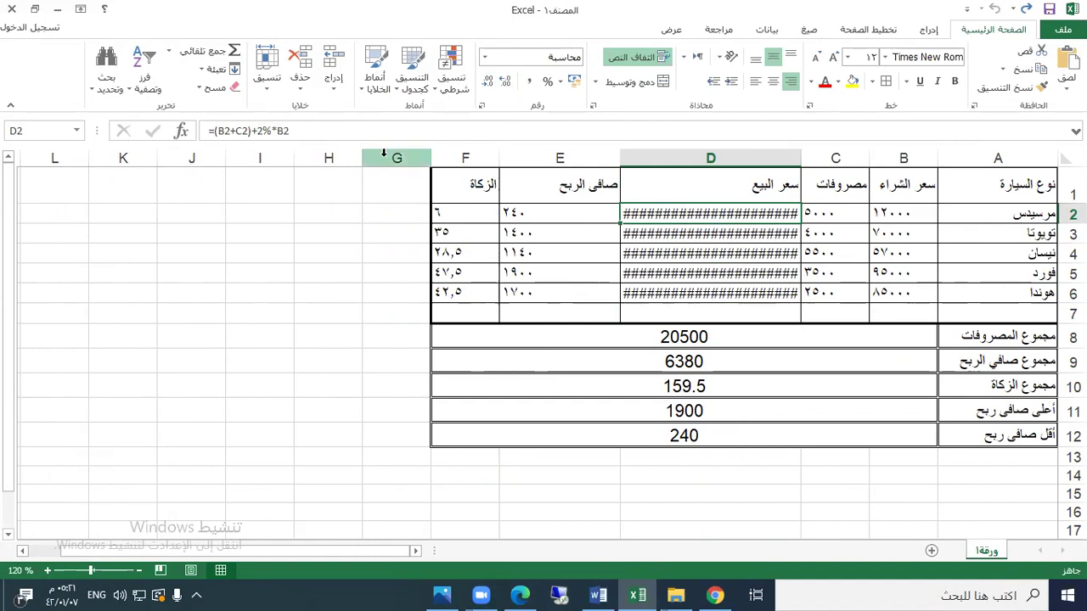
key(ctrl+c)
drag(708, 213, 707, 291)
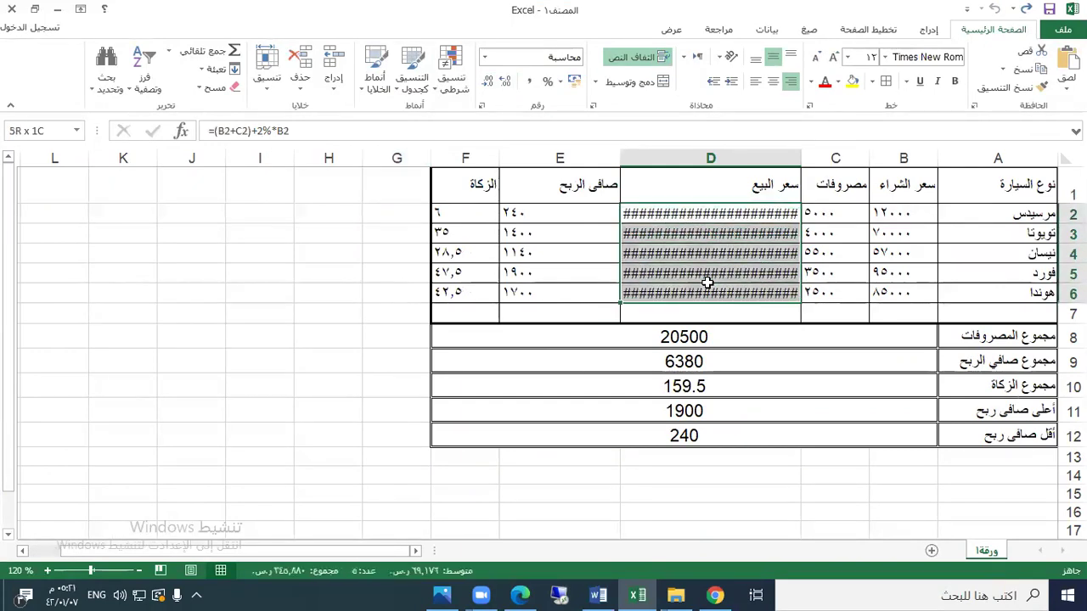
click(848, 57)
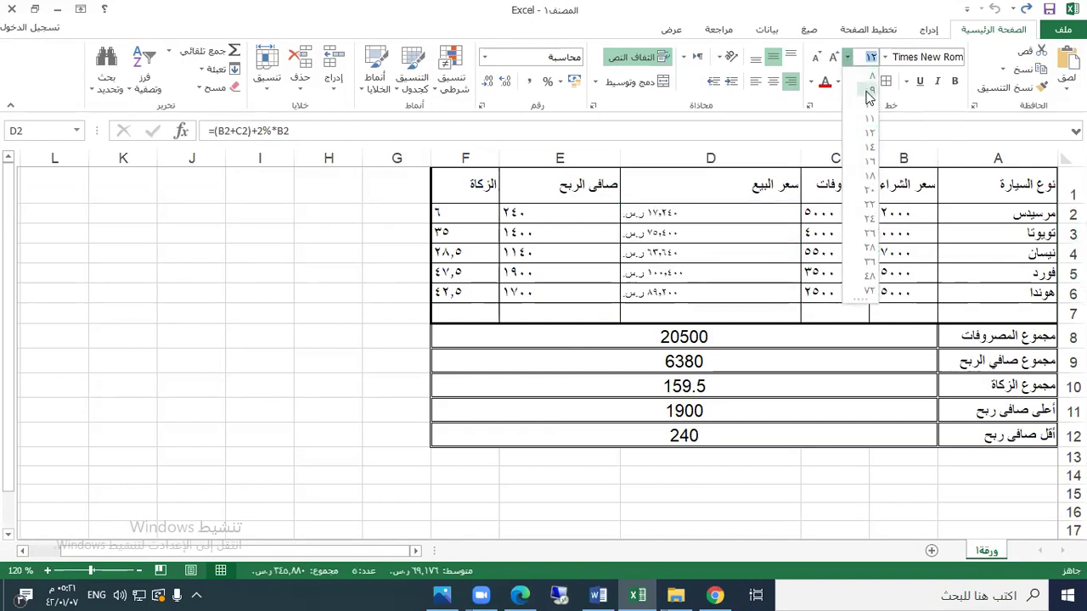
click(868, 97)
click(735, 214)
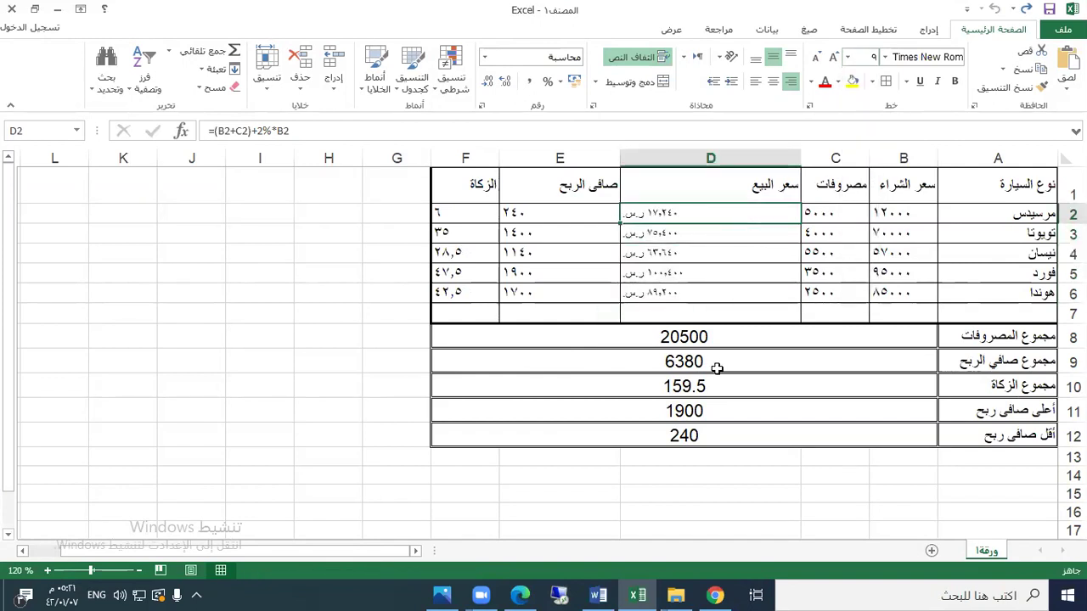
Narrow column D and set the font size of selling prices D2:D6 to 10.
drag(622, 159, 693, 161)
drag(747, 217, 752, 289)
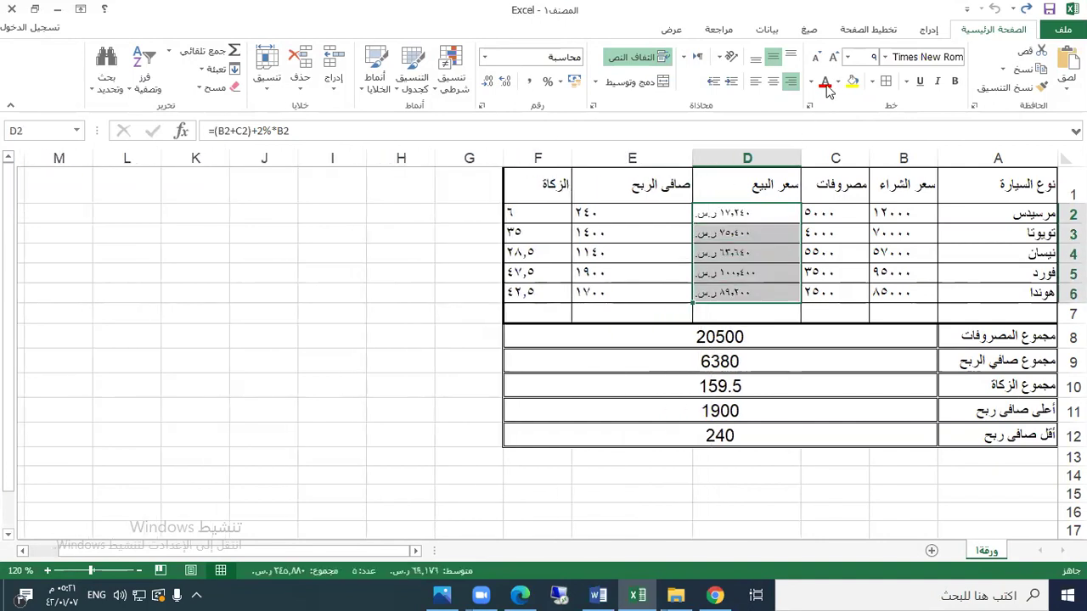
click(848, 57)
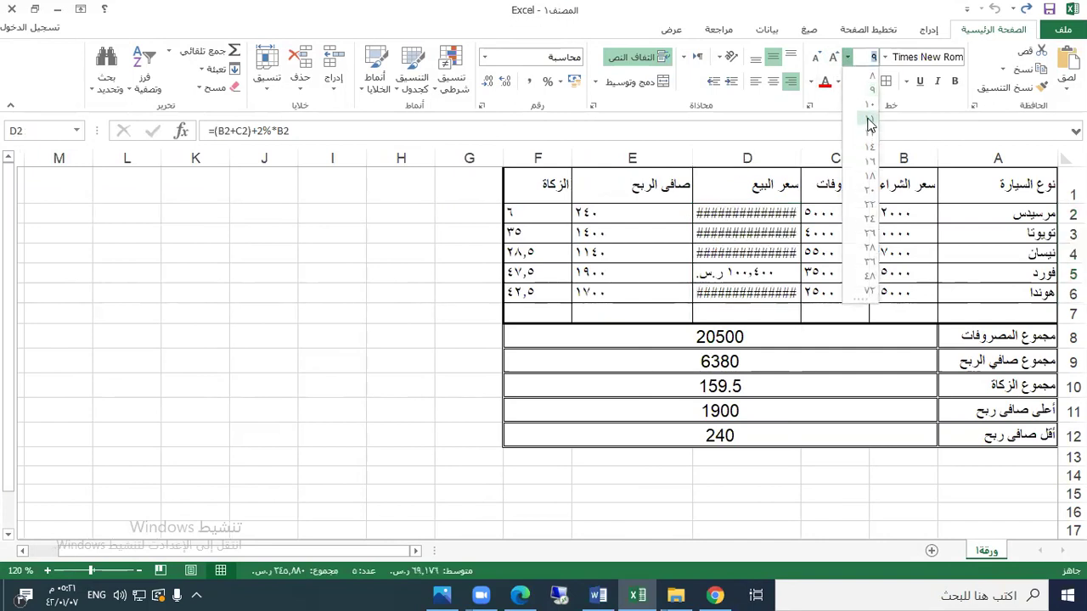
click(868, 105)
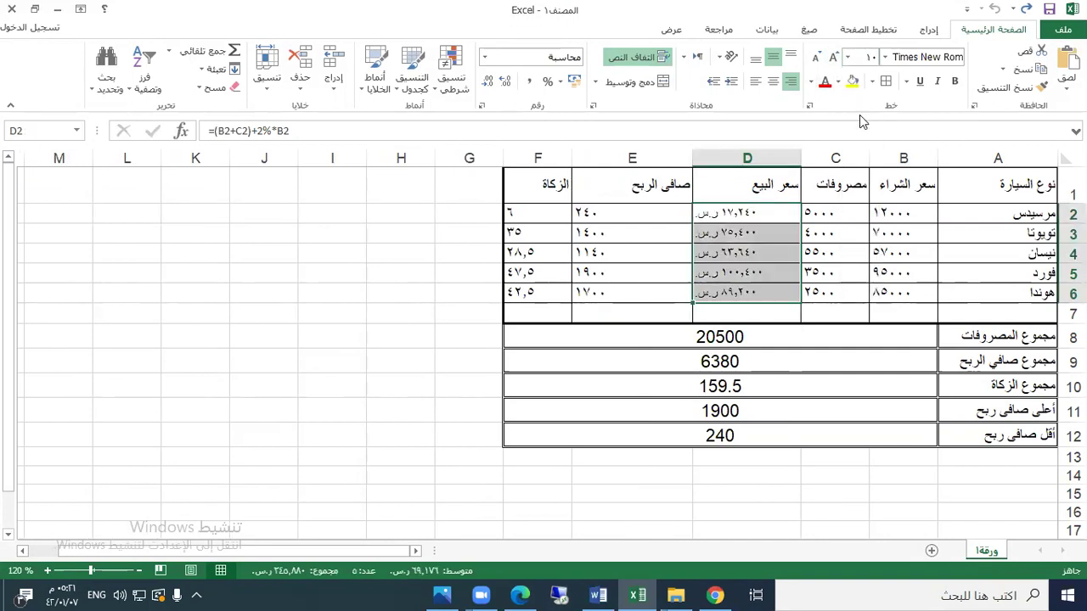
click(756, 253)
drag(763, 215, 756, 283)
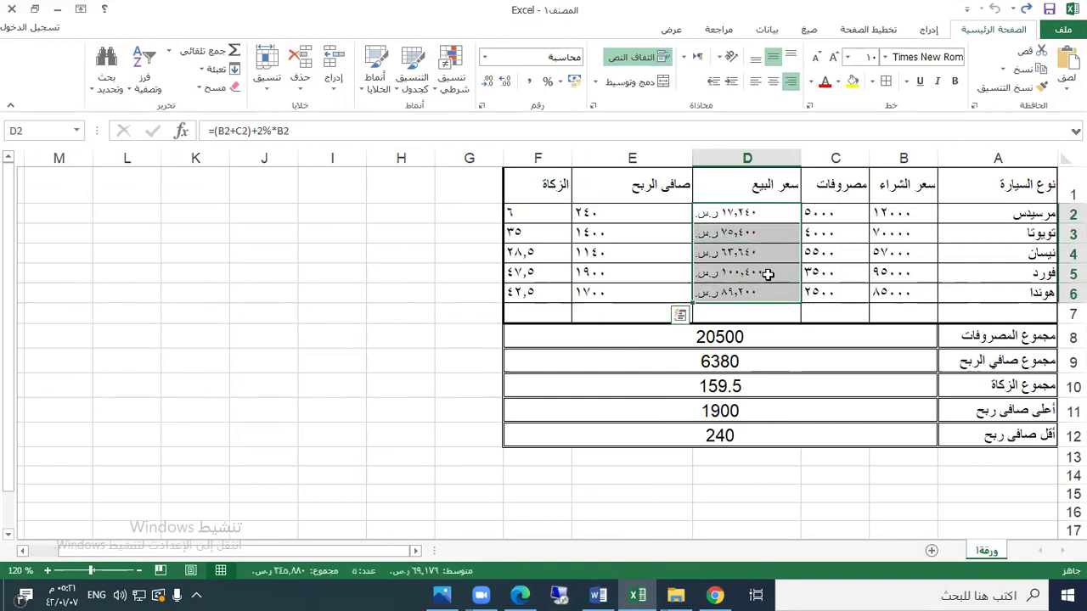
click(714, 236)
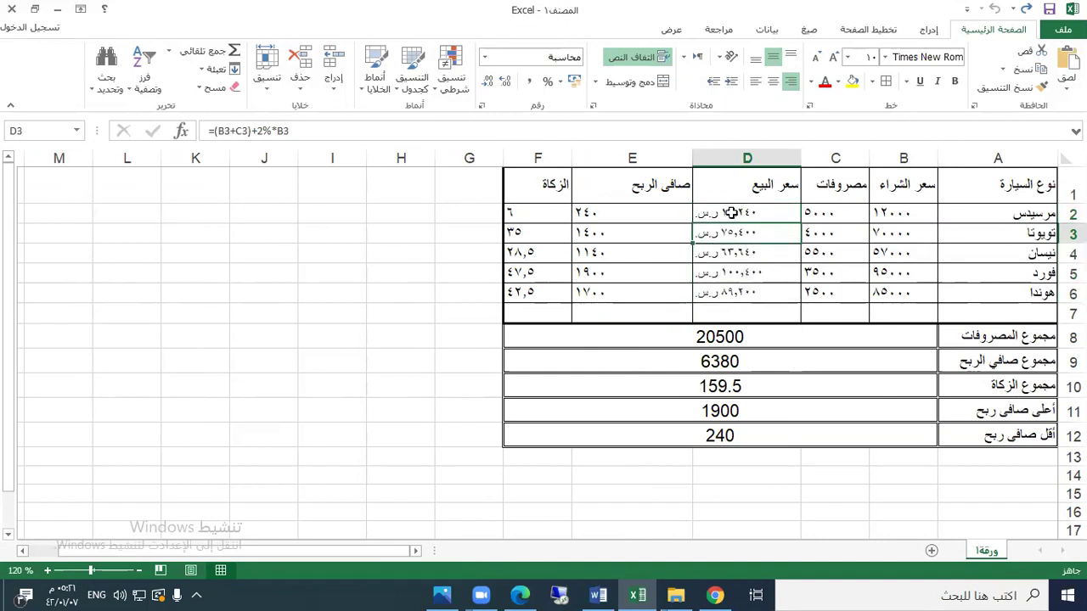
drag(731, 213, 733, 290)
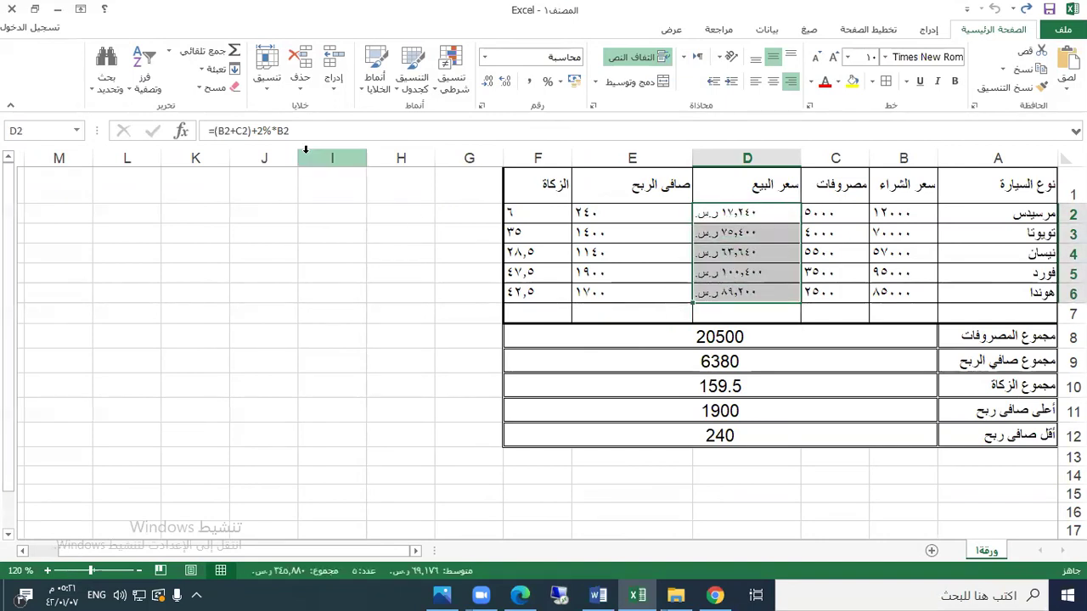
click(771, 342)
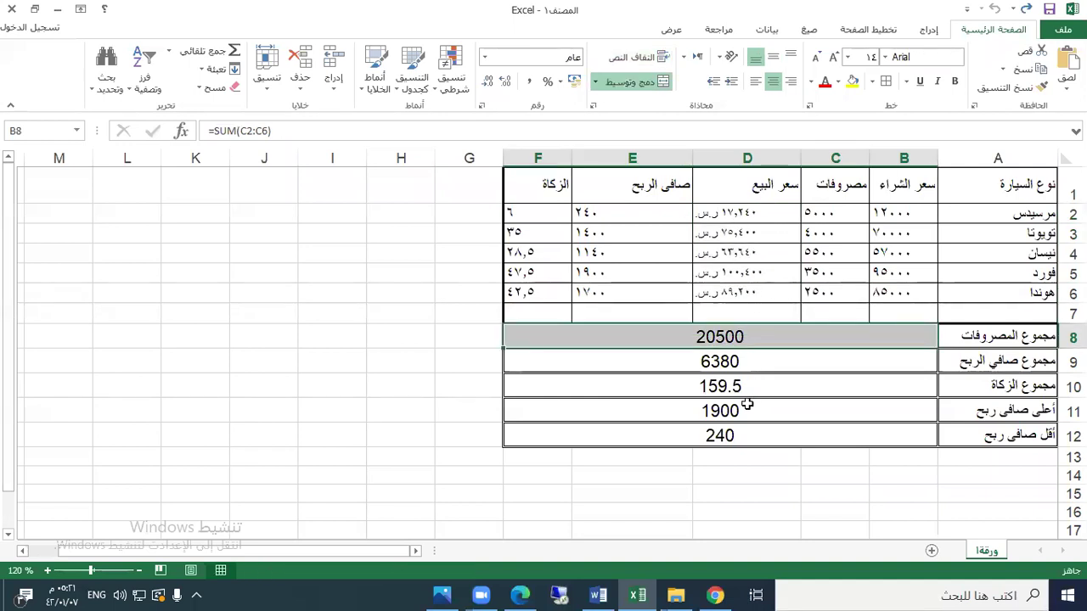
click(871, 490)
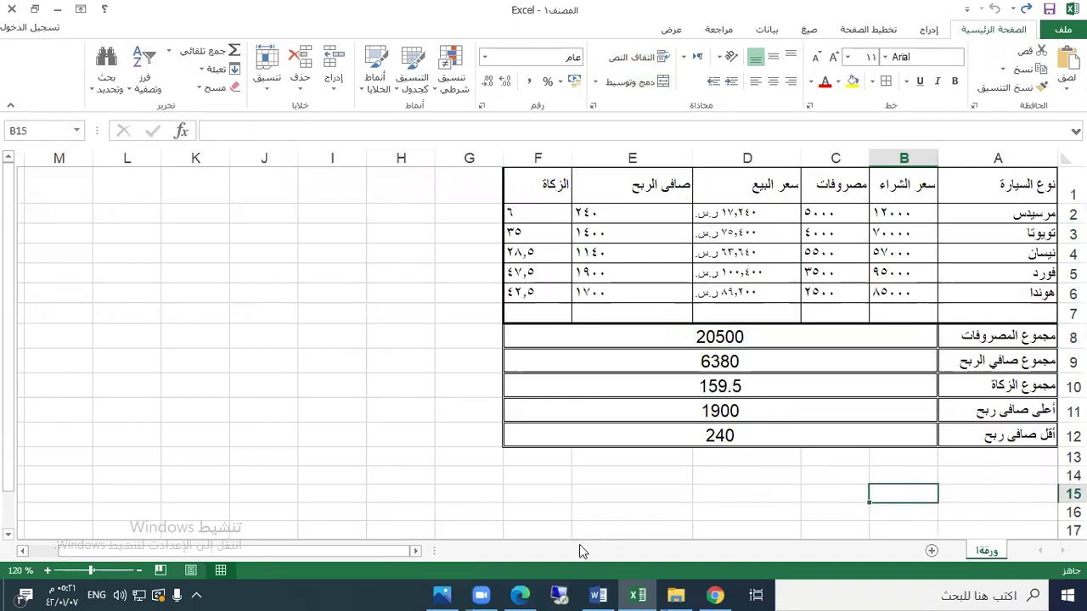
Switch to the Word exercise and read the tenth task, on charting the car type and net profit columns.
click(598, 595)
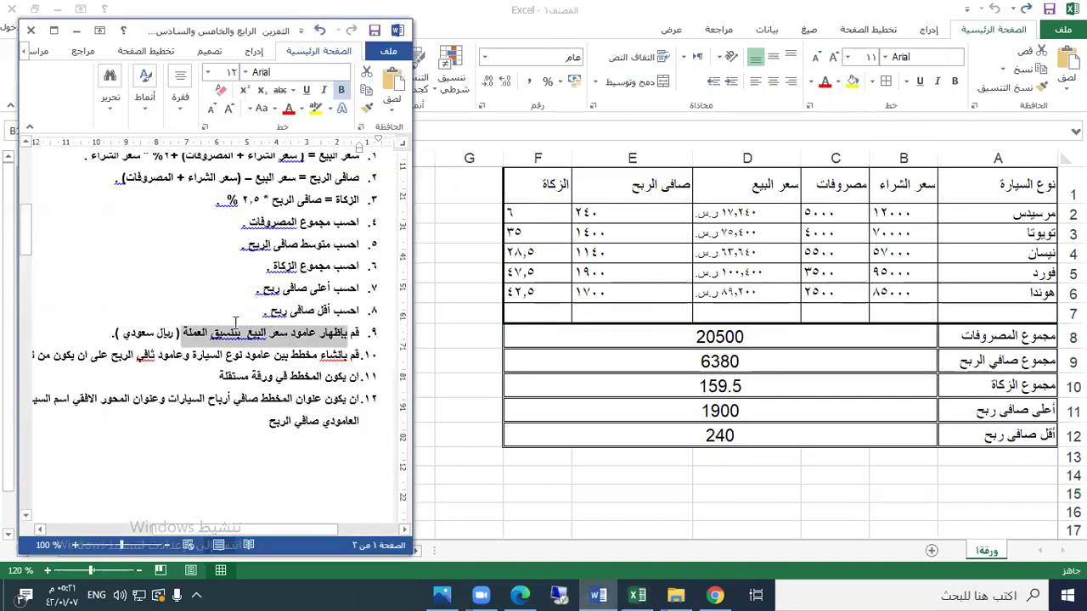
click(318, 355)
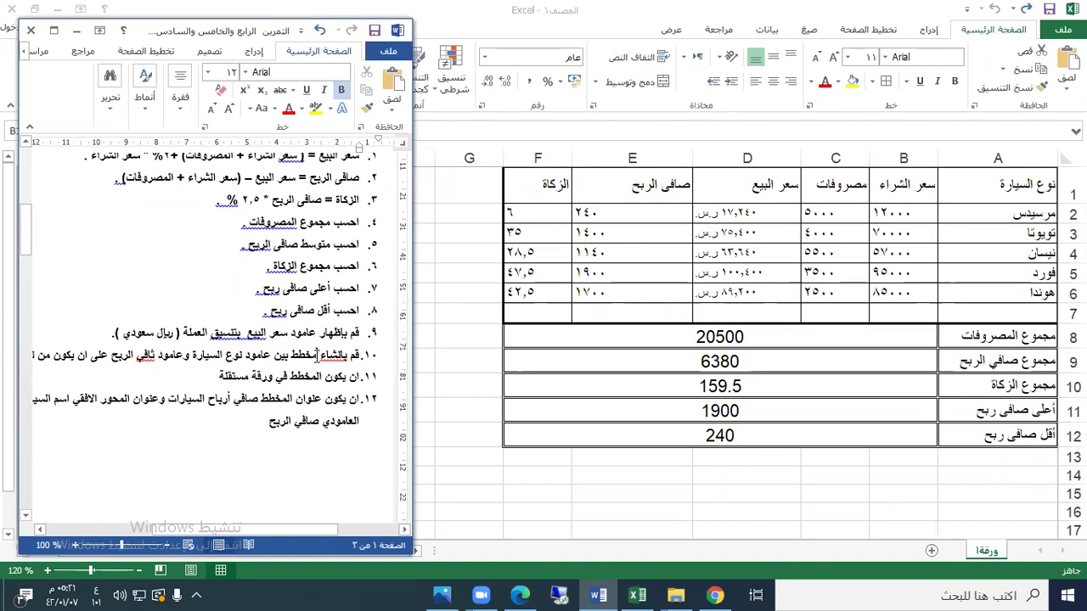
drag(316, 355, 155, 357)
Correct the misspelled word "ثافي" to "صافي" in the tenth task and switch back to Excel.
click(151, 356)
key(Delete)
key(Delete)
key(Delete)
text(أف)
key(BackSpace)
text(صاف)
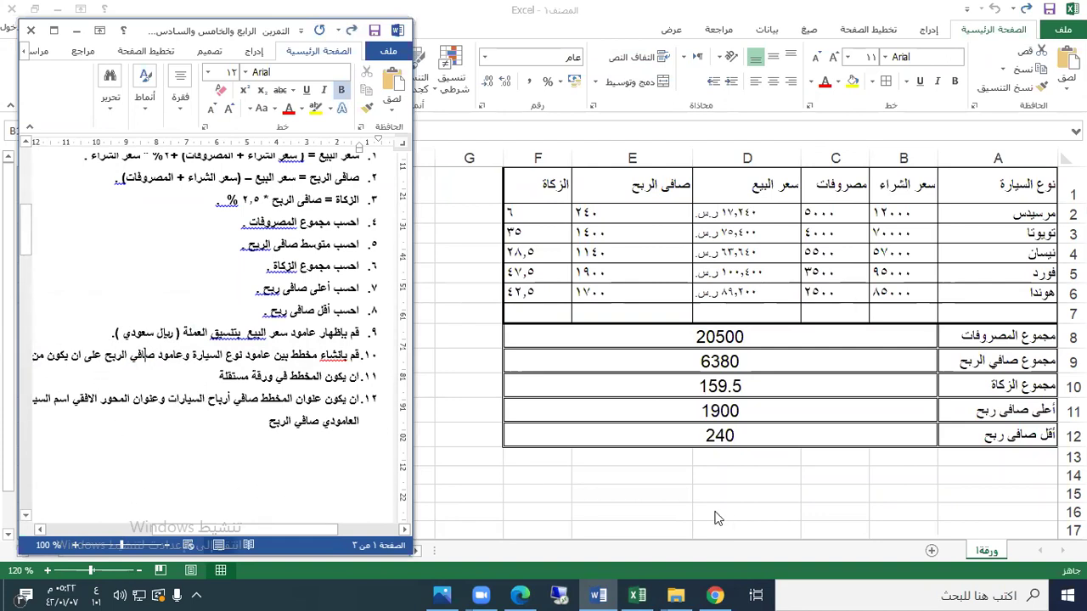
key(alt+Tab)
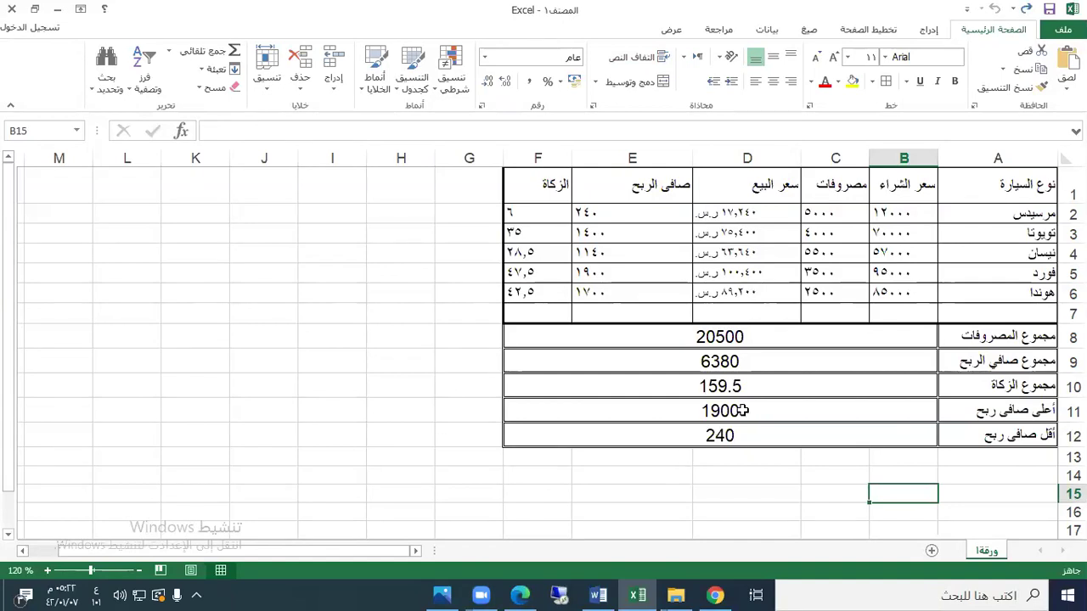
Insert the recommended clustered column chart from car types A2:A6 and net profits E2:E6.
drag(1018, 212, 943, 291)
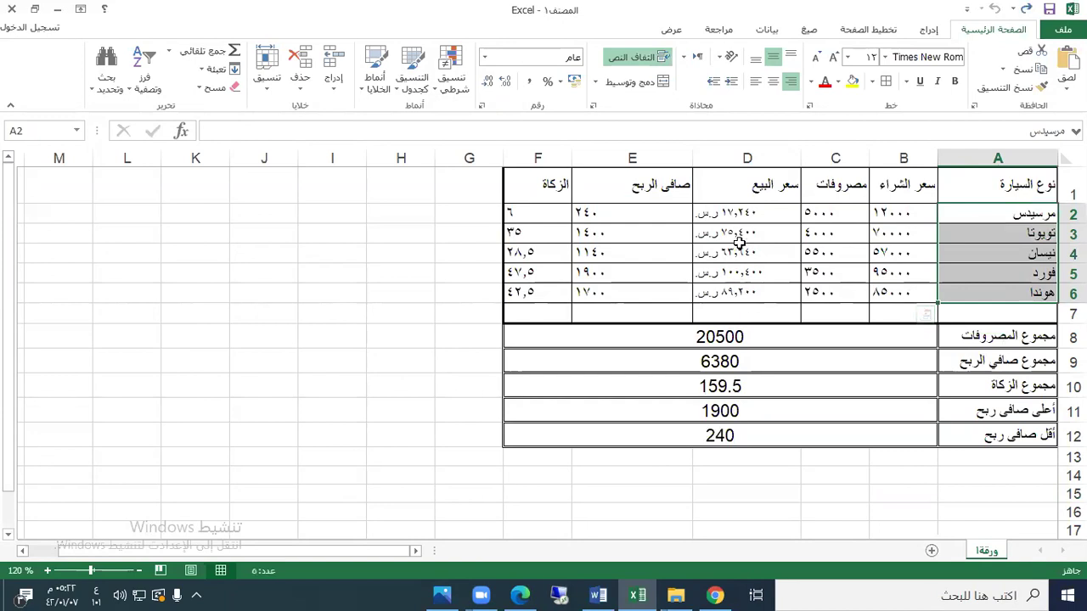
drag(613, 213, 626, 288)
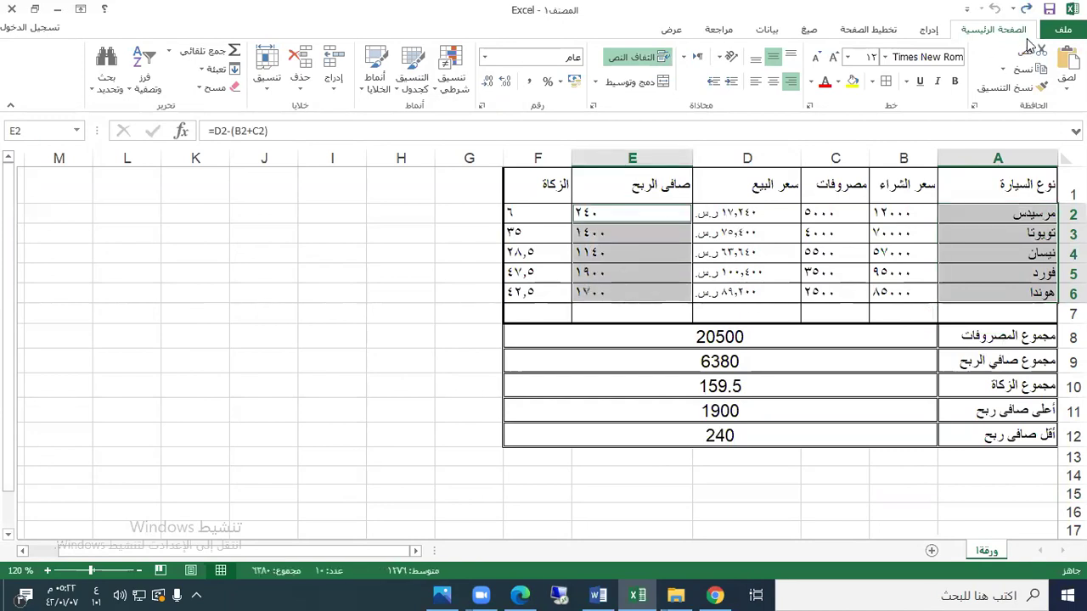
click(924, 31)
click(650, 74)
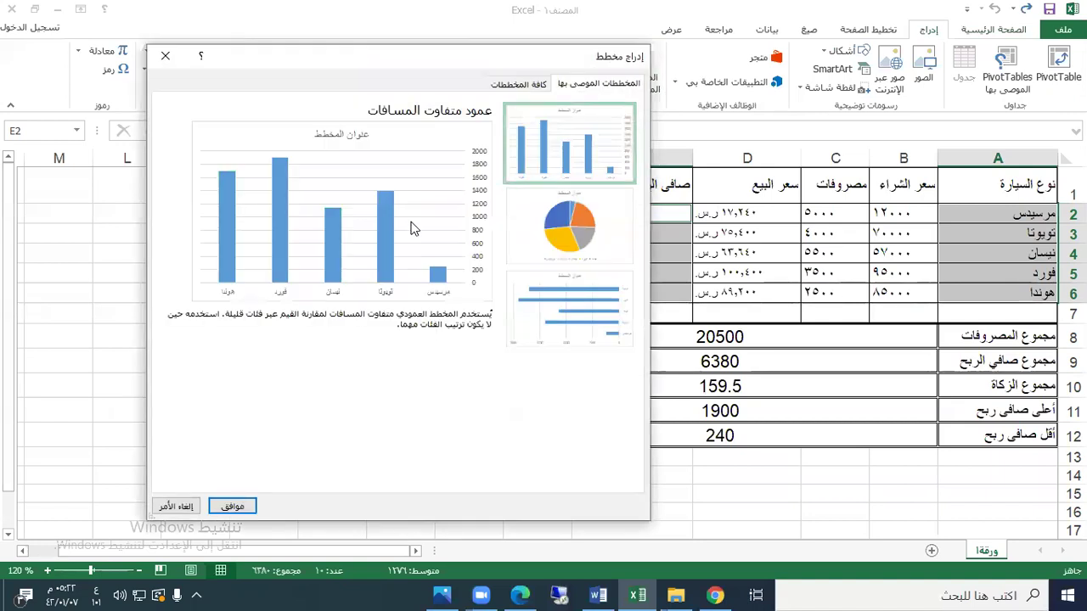
click(244, 507)
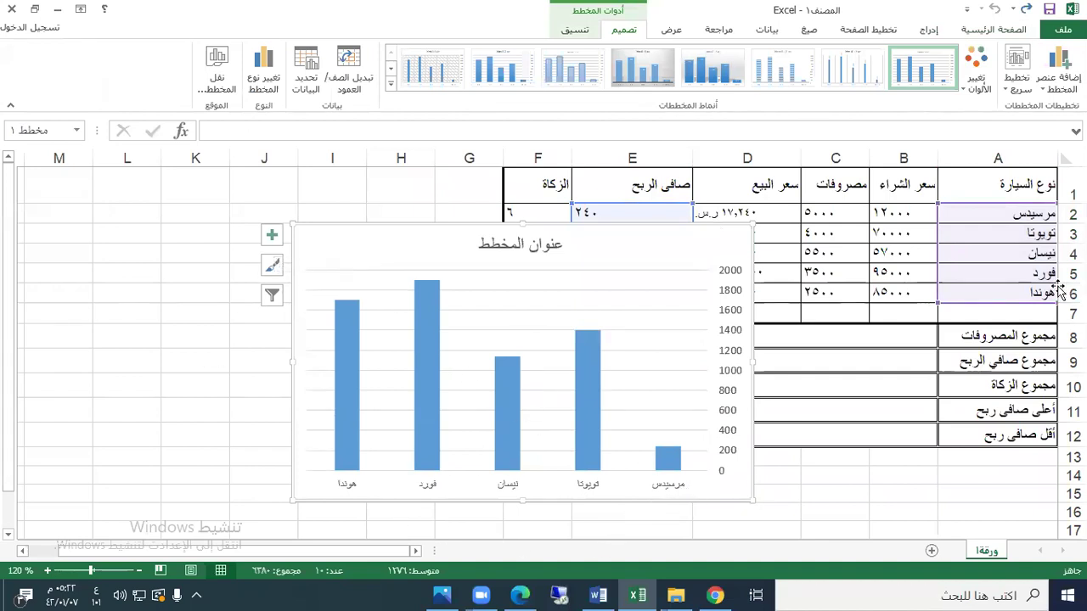
Reposition the net profit chart on the worksheet and move it to a new sheet named مخطط١.
drag(660, 226, 392, 190)
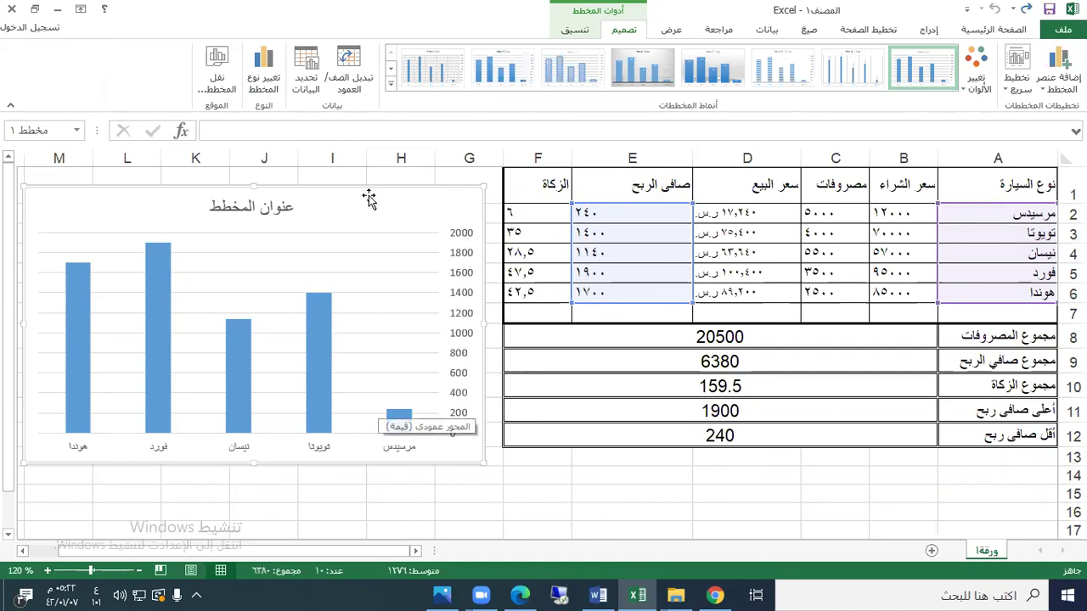
drag(369, 190, 461, 206)
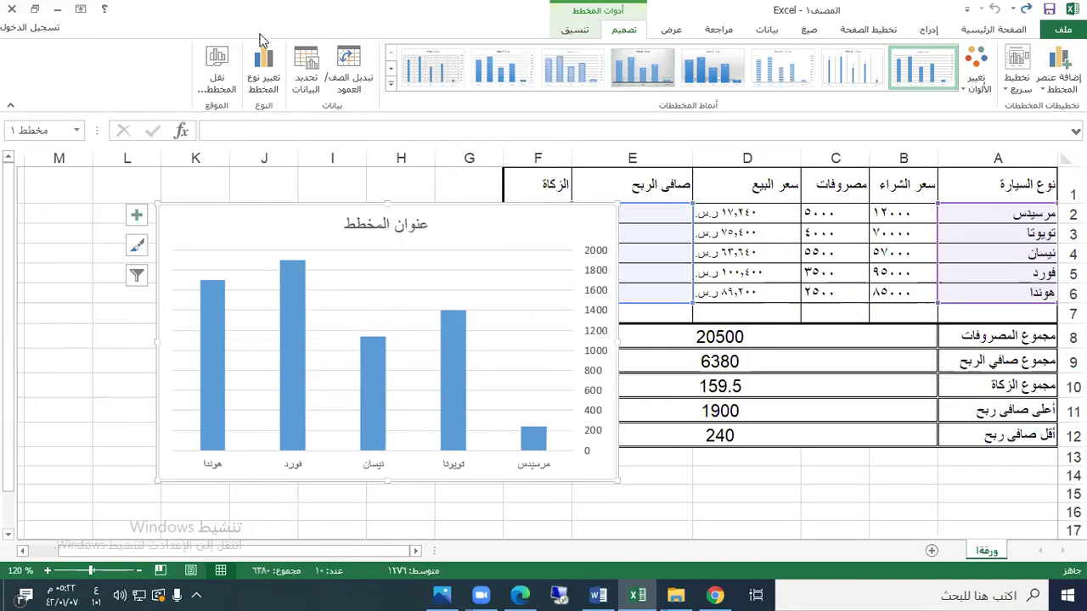
click(217, 70)
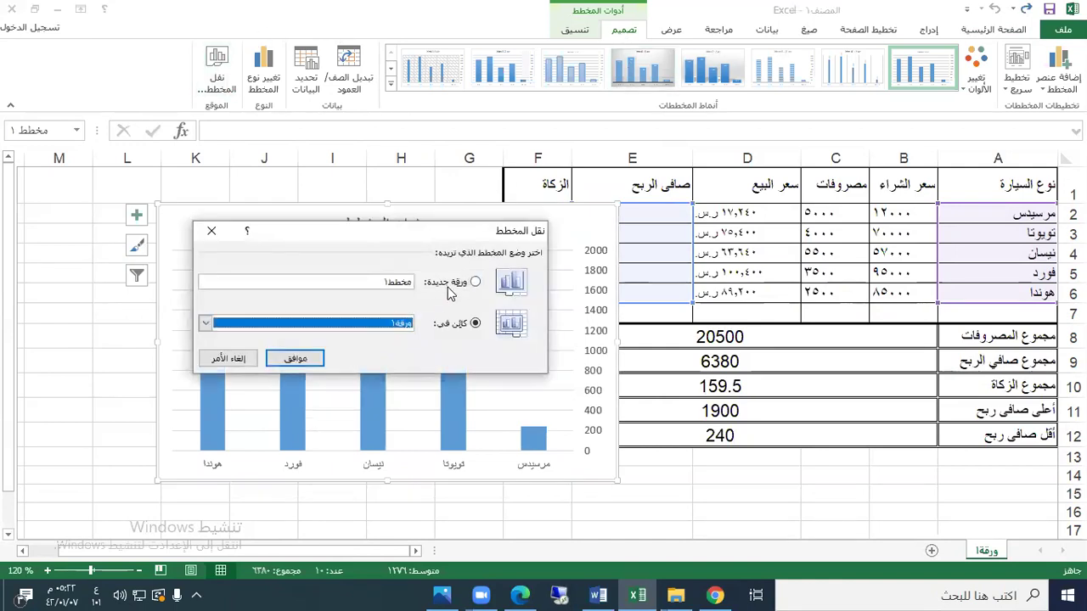
click(448, 285)
click(302, 359)
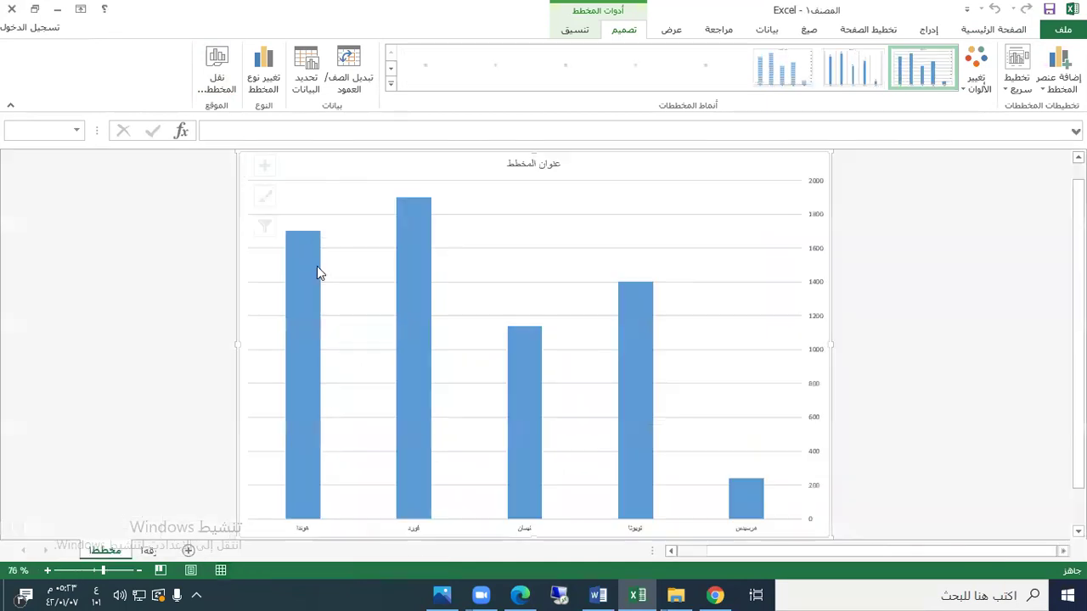
click(534, 164)
drag(512, 165, 551, 166)
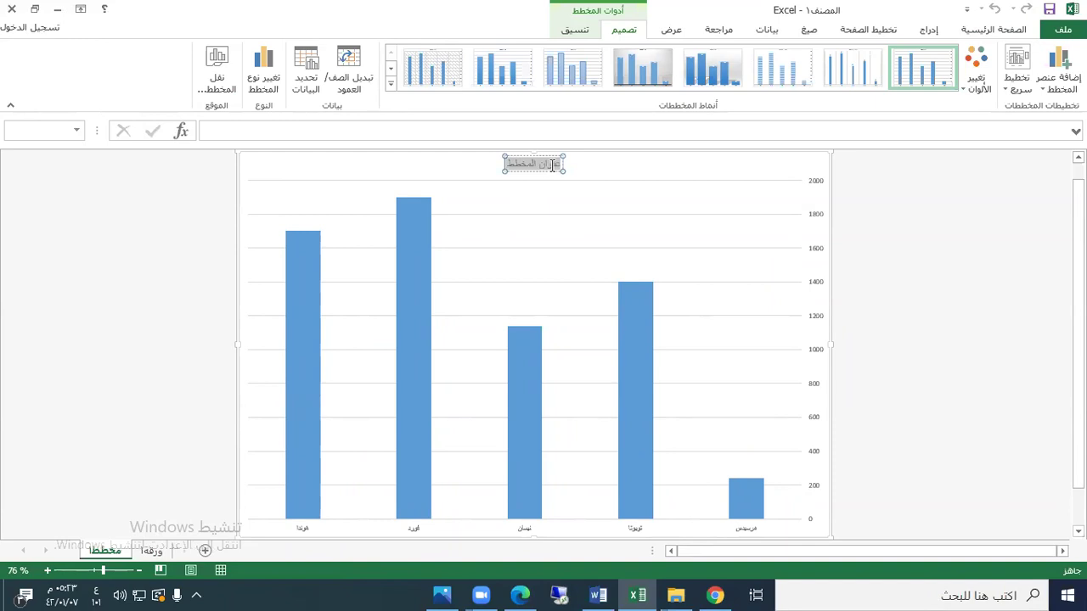
click(651, 371)
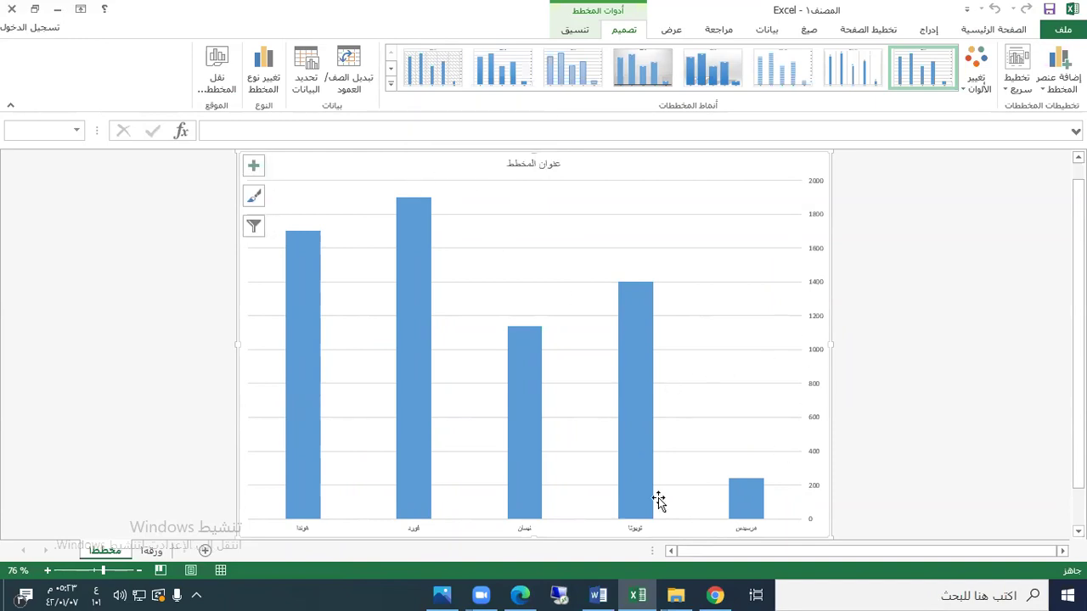
Add axis titles to the chart and select the vertical and horizontal axis titles in turn.
click(253, 166)
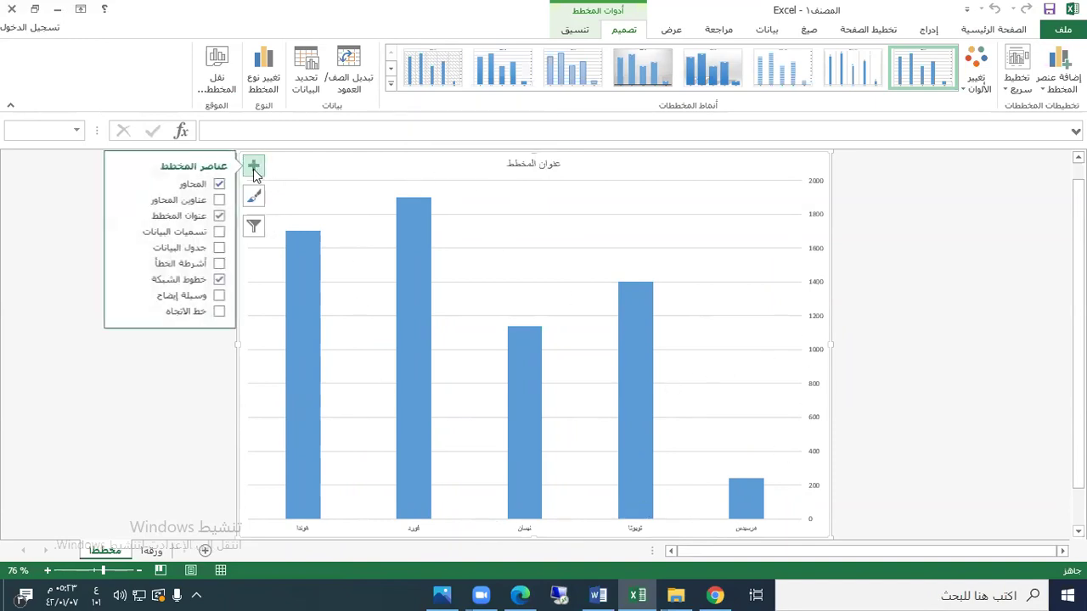
click(219, 200)
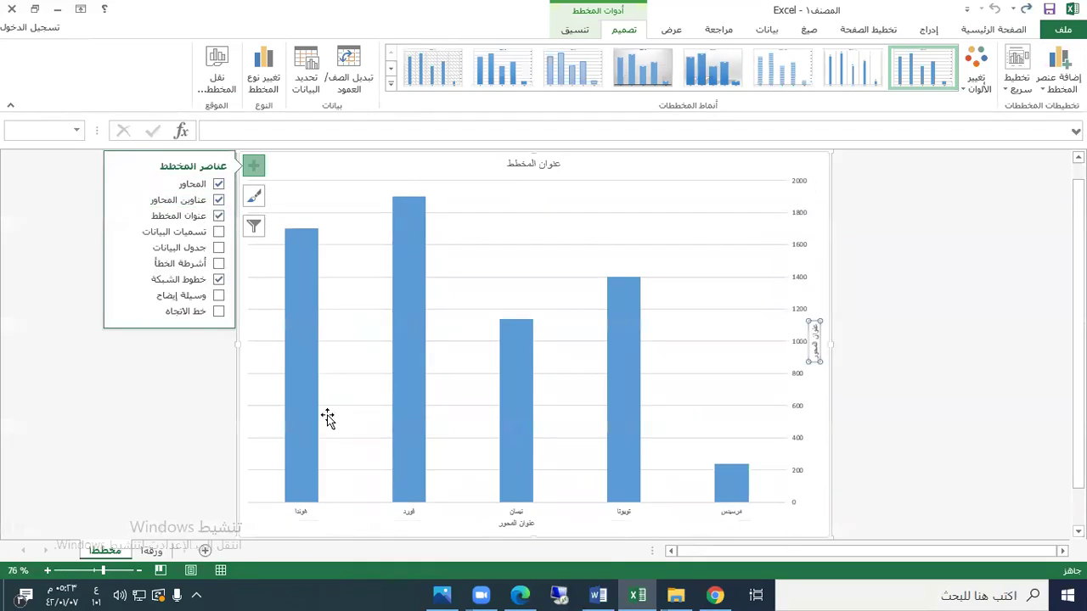
click(818, 330)
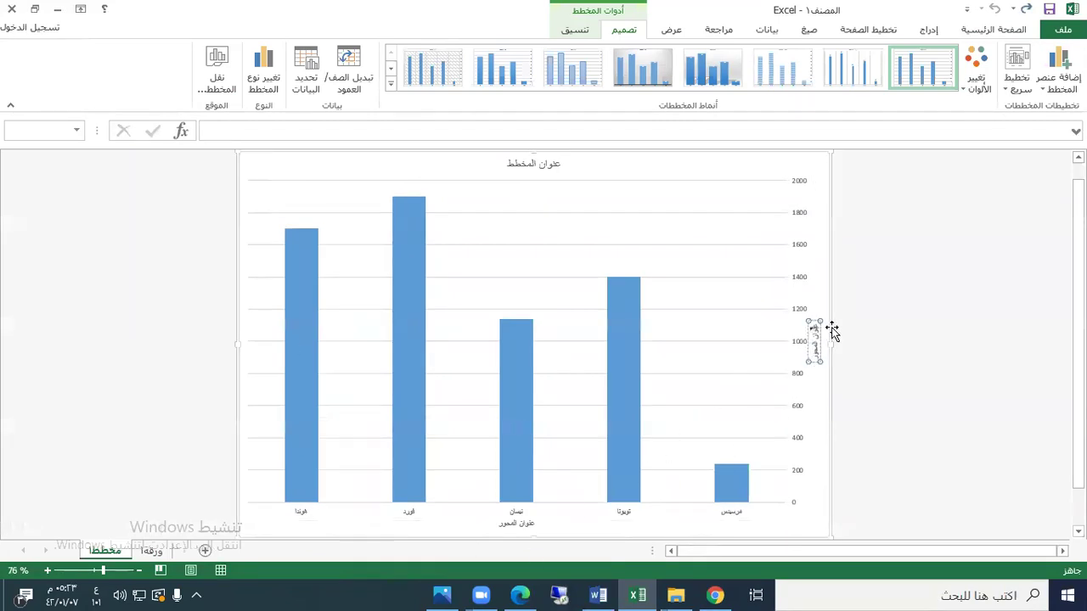
click(518, 524)
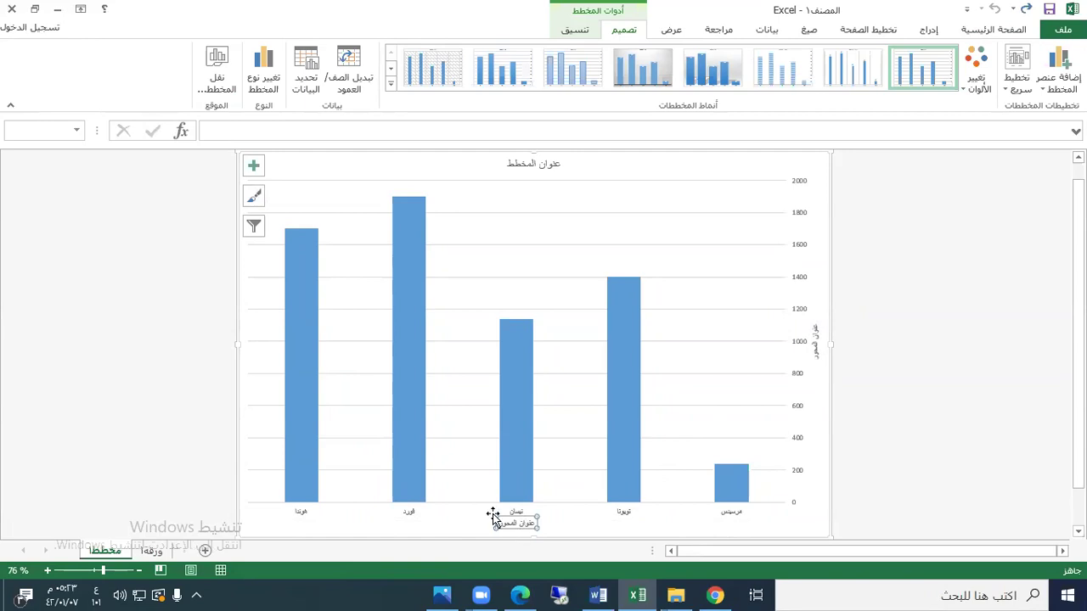
View the car table on sheet ورقة١ and return to the chart sheet مخطط١.
click(153, 551)
click(868, 360)
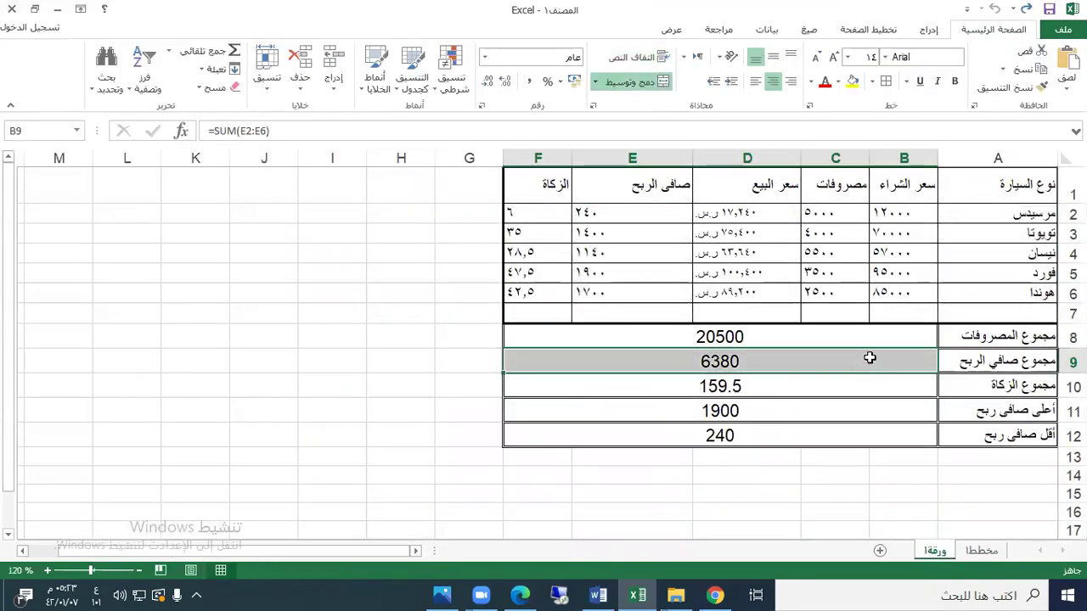
click(982, 551)
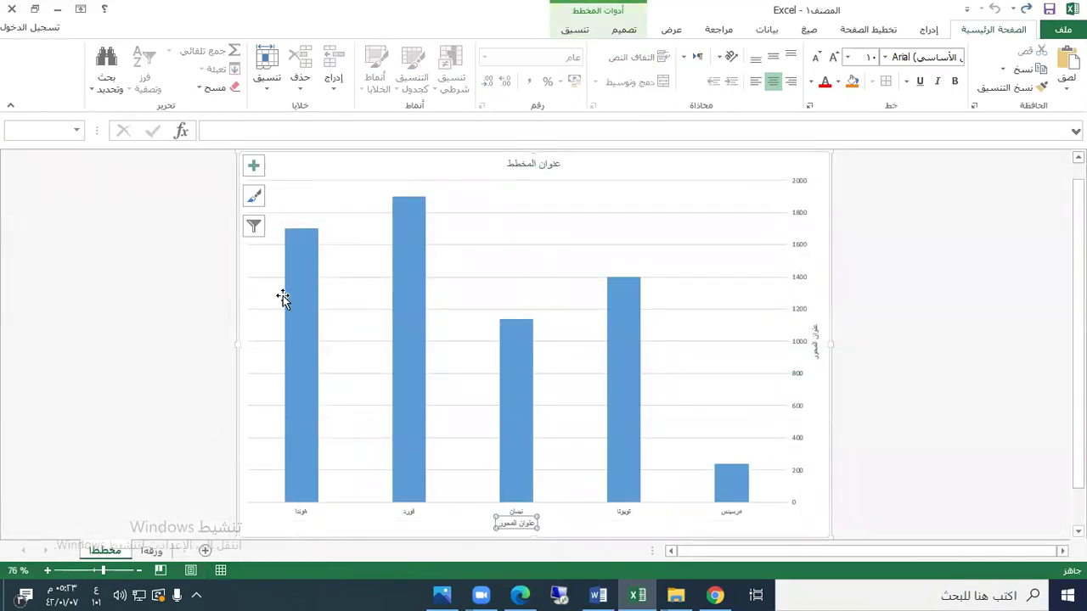
Switch to sheet ورقة١, read the chart task (item 10) in the Word exercise, and return to the Excel workbook.
click(153, 550)
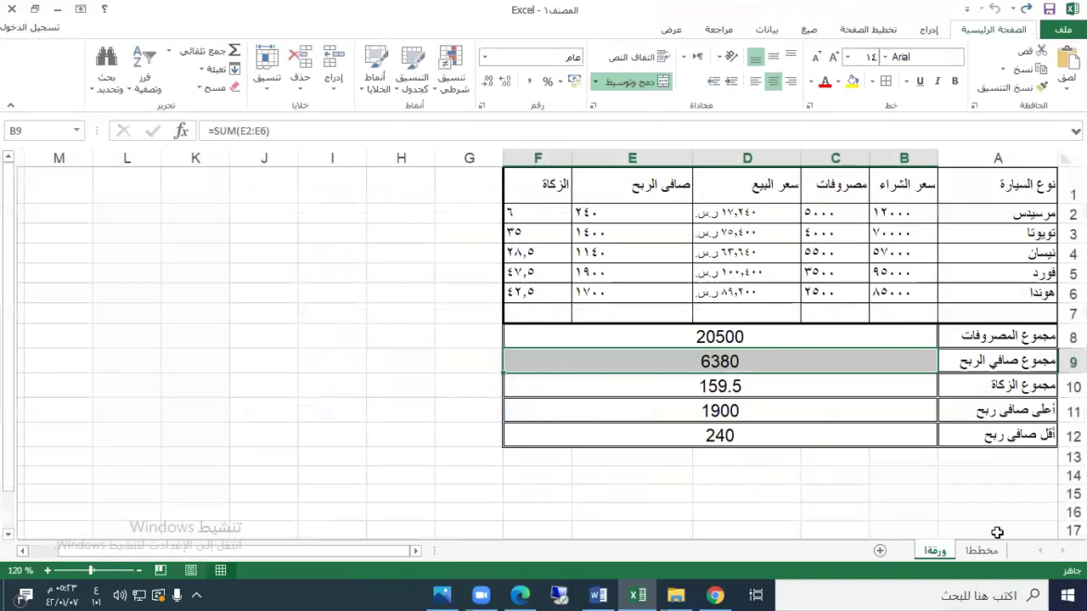
click(598, 594)
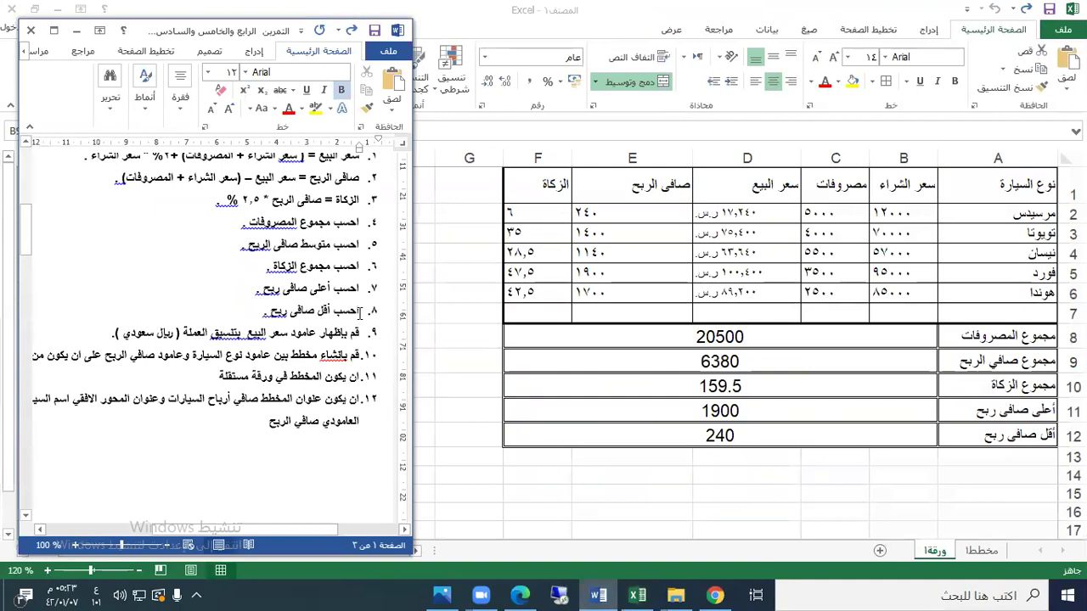
drag(331, 355, 85, 357)
click(638, 594)
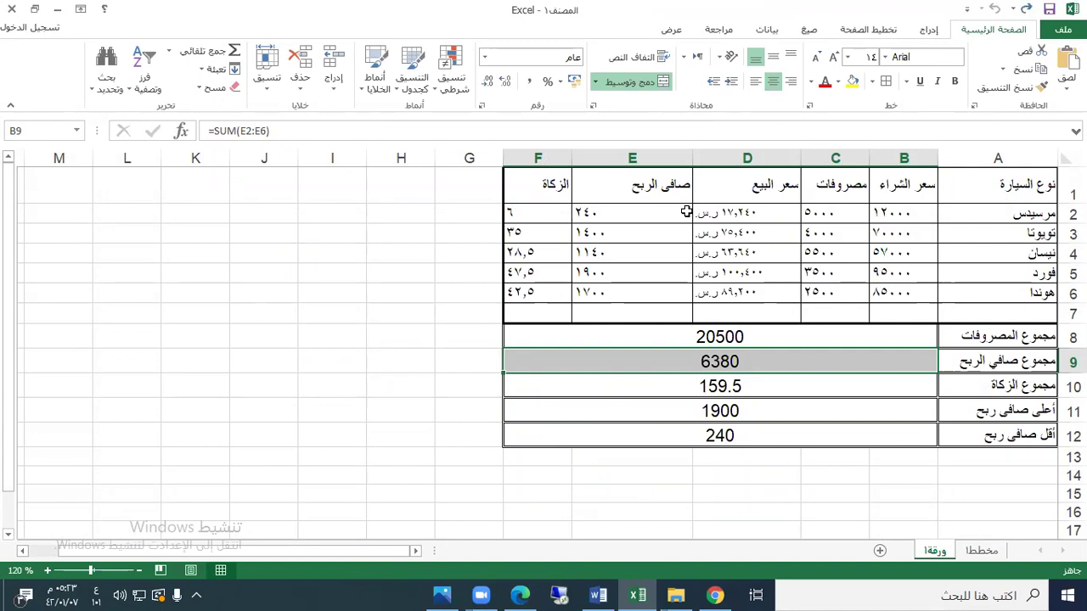
Highlight the car types A2:A6 and ranges in the intermediate columns to examine which table data the chart uses.
drag(1017, 219, 1006, 293)
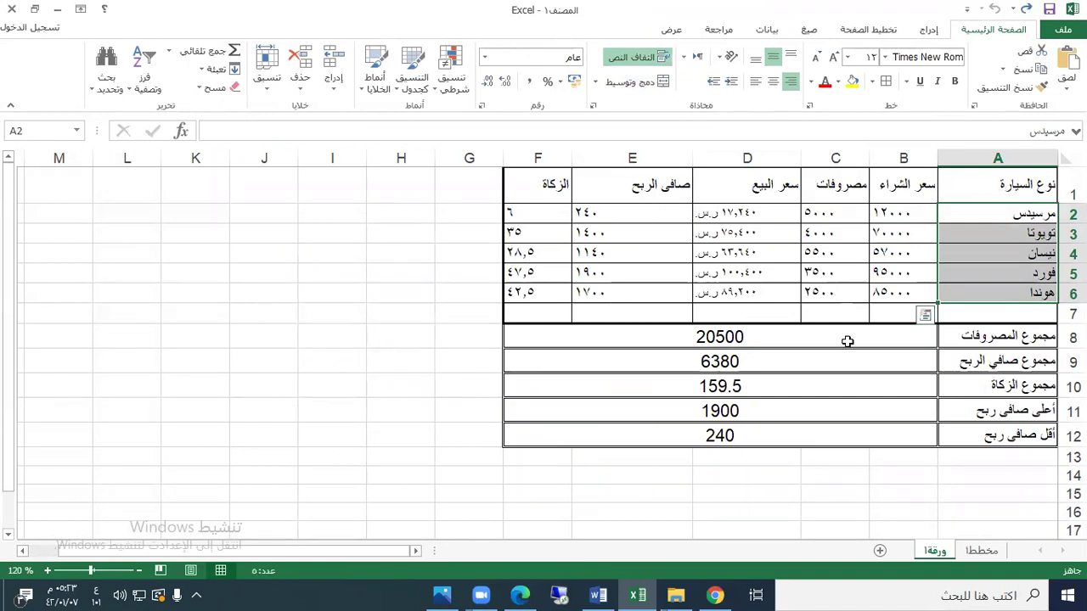
drag(1010, 185, 1023, 290)
drag(1022, 219, 1022, 291)
drag(1023, 217, 1029, 289)
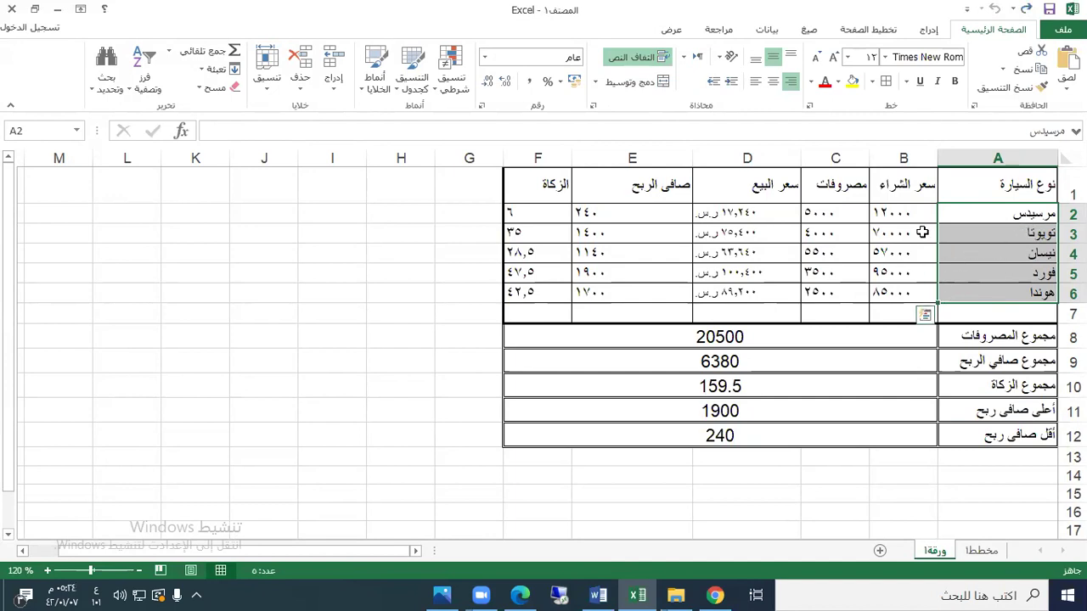
drag(896, 233, 760, 235)
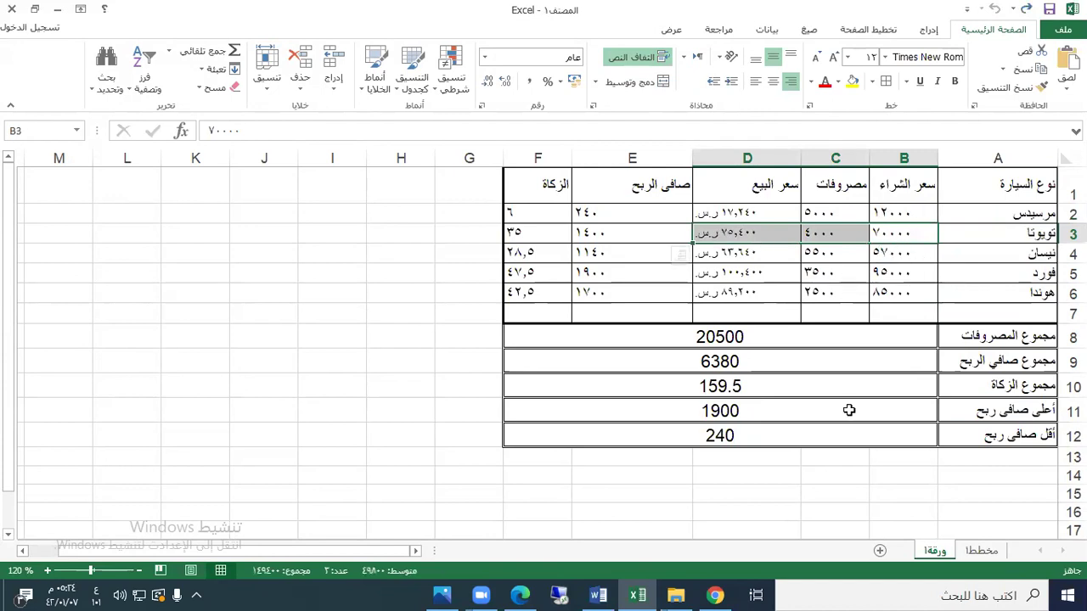
drag(892, 273, 755, 274)
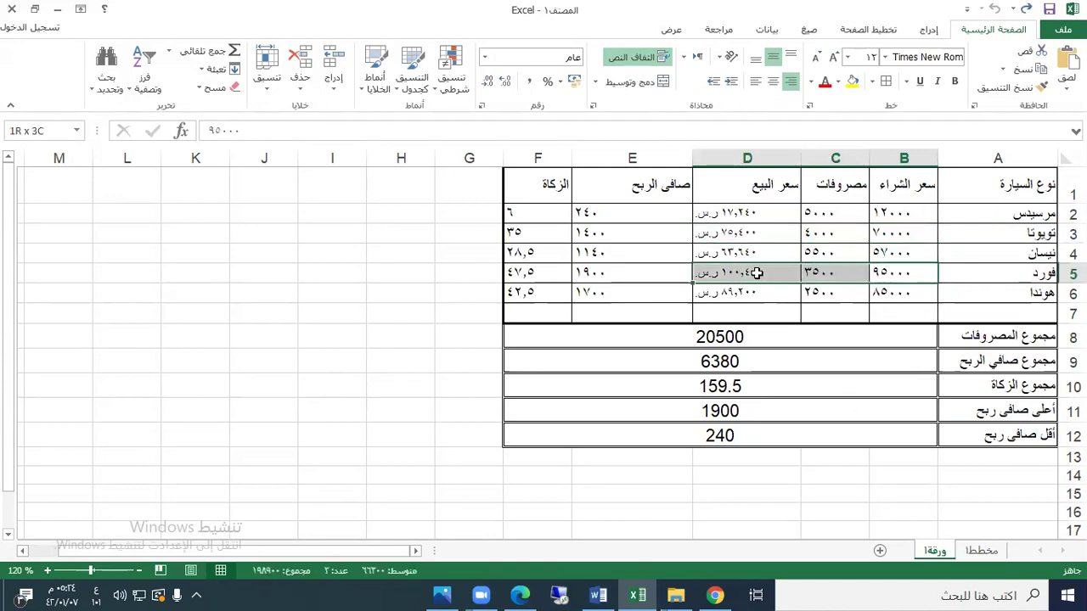
drag(762, 333, 837, 437)
drag(767, 212, 730, 312)
Highlight car types A2:A6 and net profits E2:E6 in turn, view the keyboard photo in Photos, and return to Excel.
drag(1007, 217, 1003, 296)
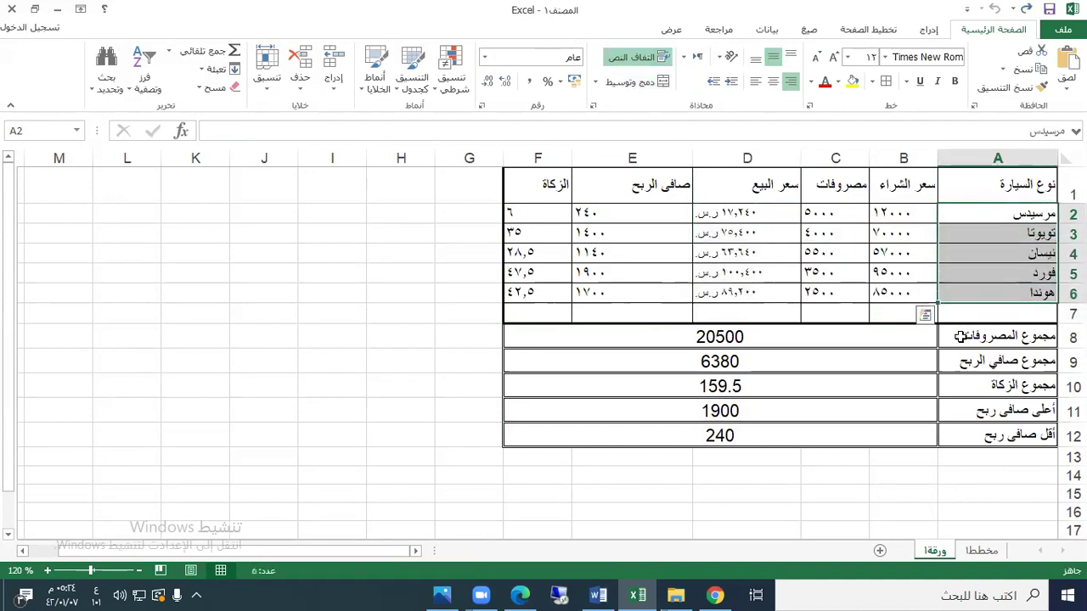
click(1013, 216)
drag(1014, 215, 1010, 289)
drag(1003, 215, 1010, 292)
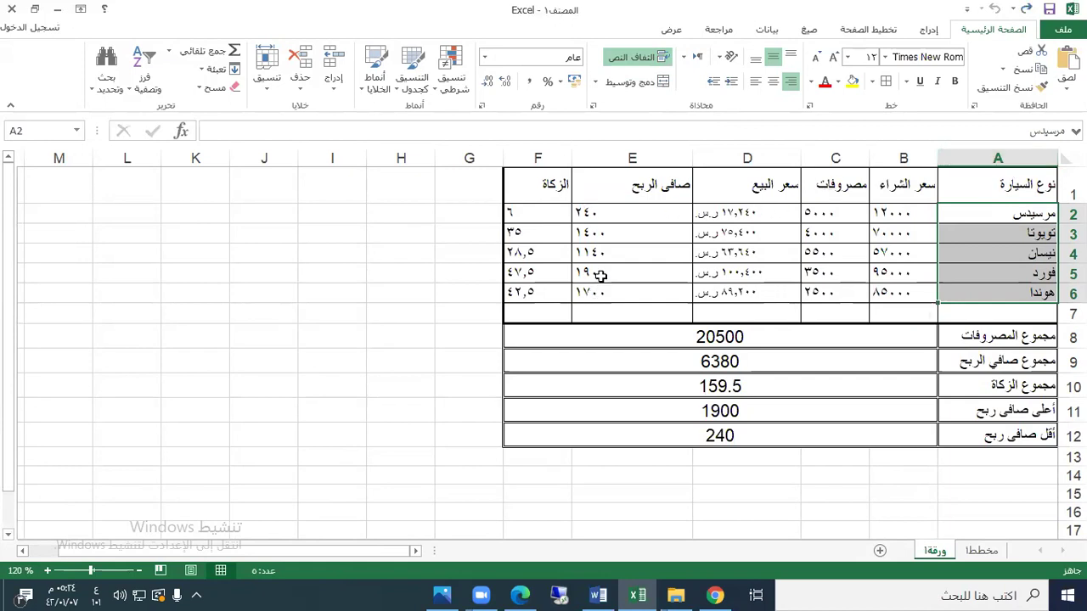
drag(615, 214, 608, 294)
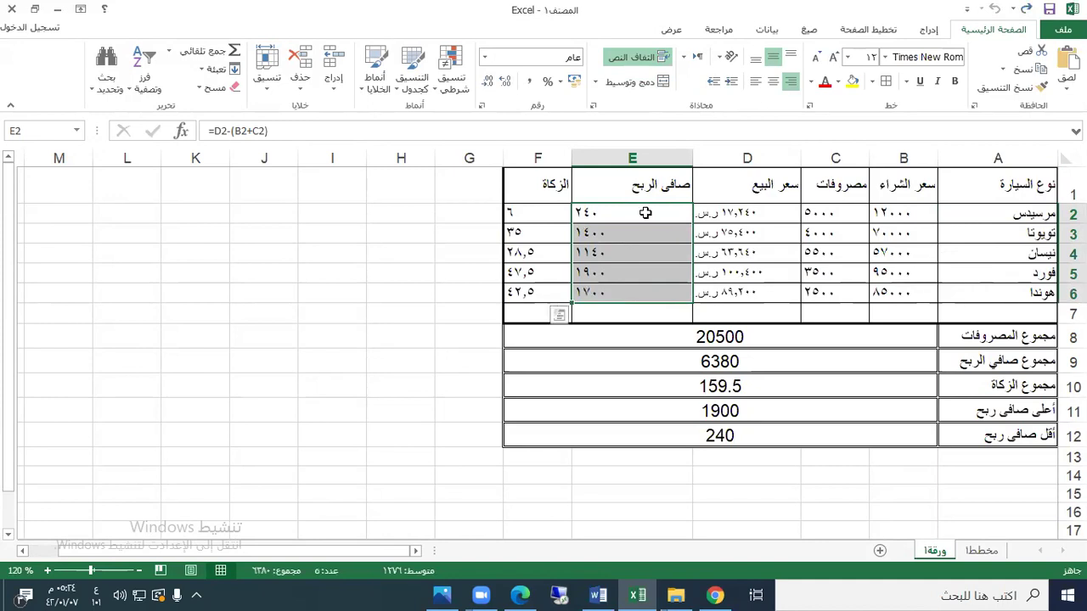
drag(1037, 214, 1018, 295)
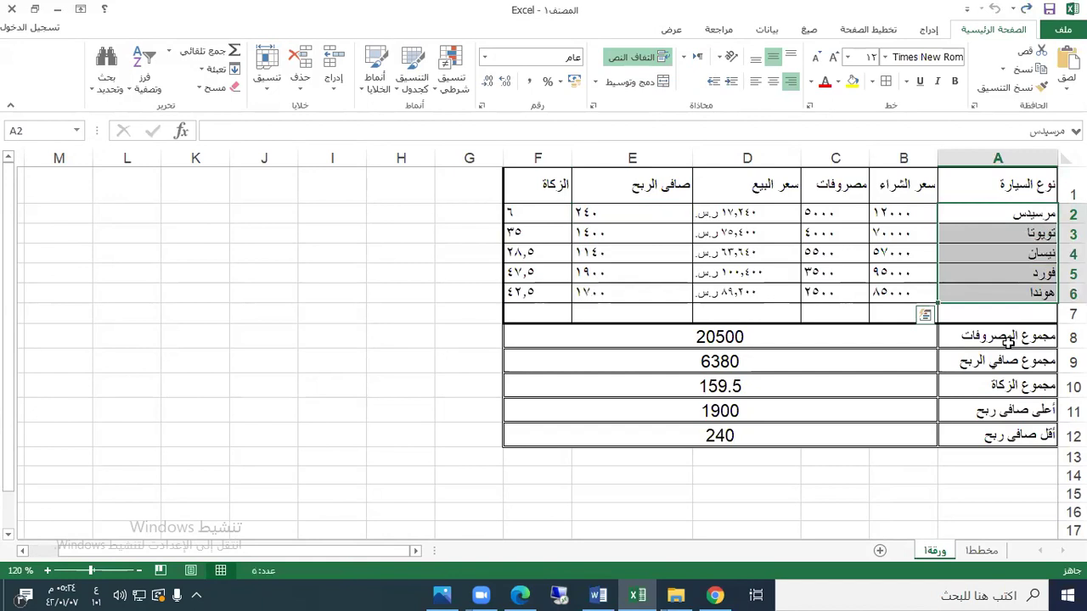
drag(1011, 215, 1018, 295)
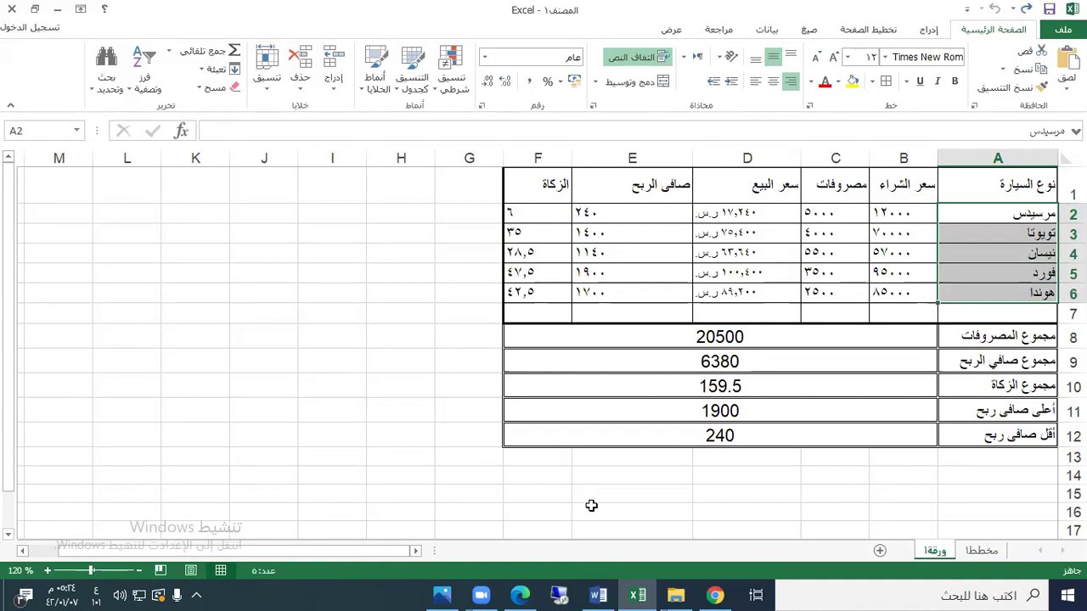
click(441, 594)
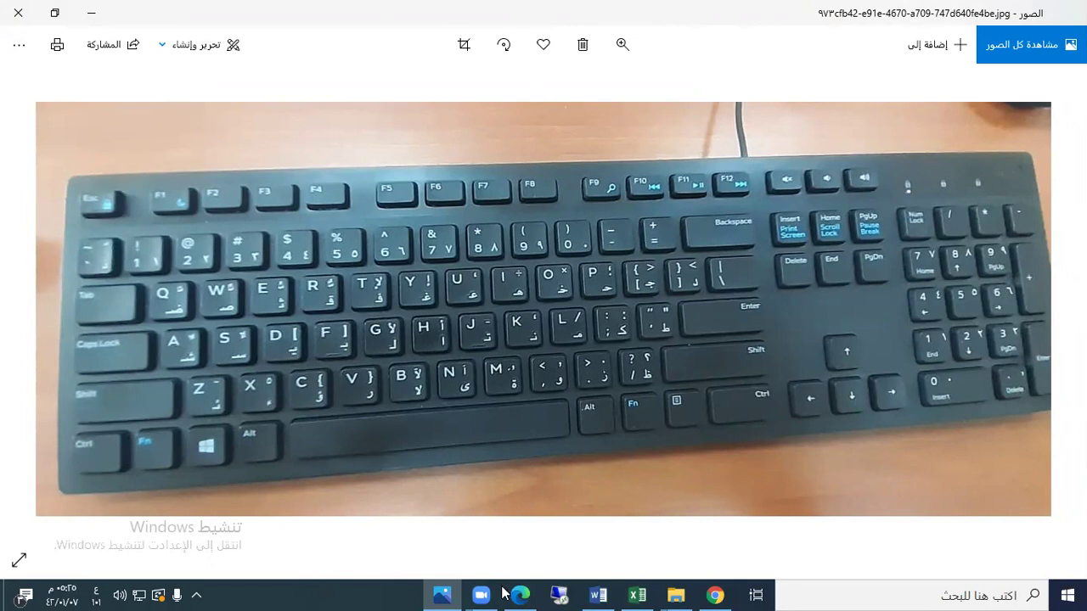
click(637, 595)
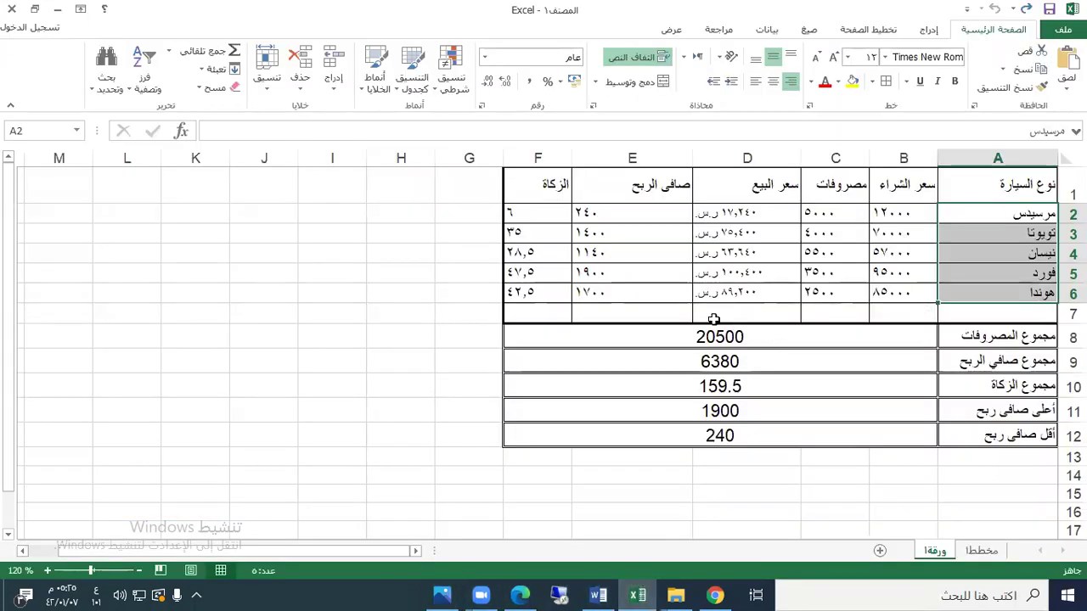
Select the car types A2:A6 together with the non-adjacent net profits E2:E6.
drag(607, 214, 615, 294)
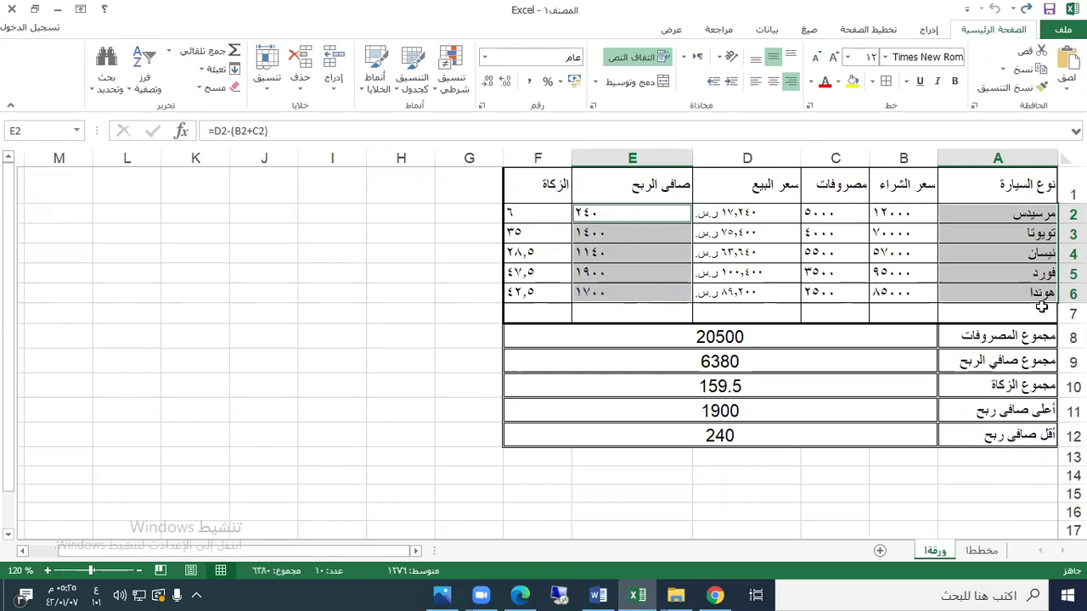
drag(994, 219, 1011, 290)
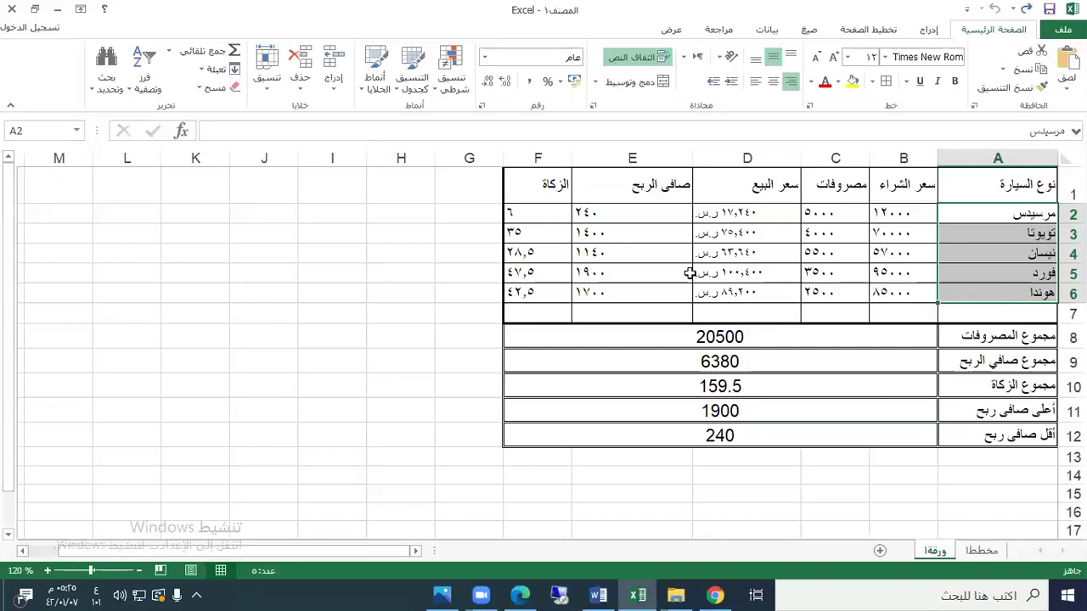
drag(592, 212, 593, 293)
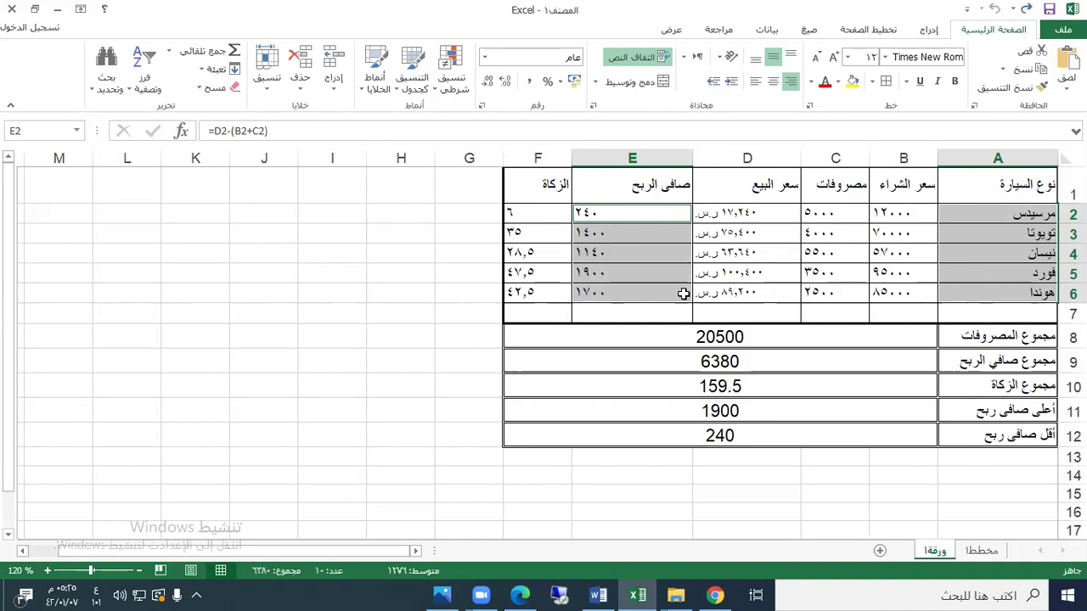
click(610, 216)
drag(1000, 212, 998, 294)
drag(614, 213, 617, 314)
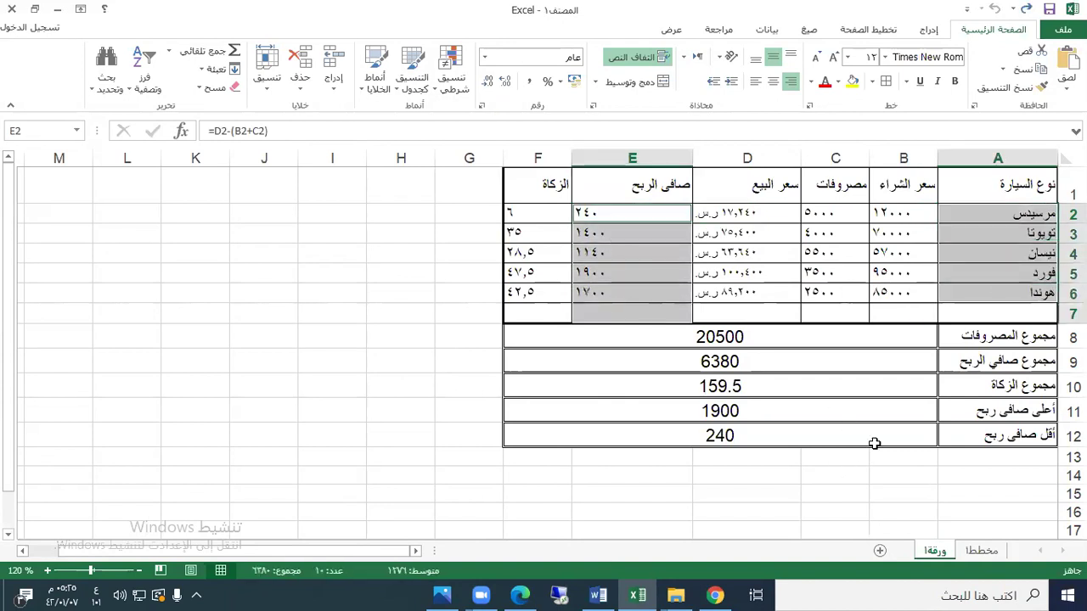
click(979, 218)
drag(979, 225, 985, 289)
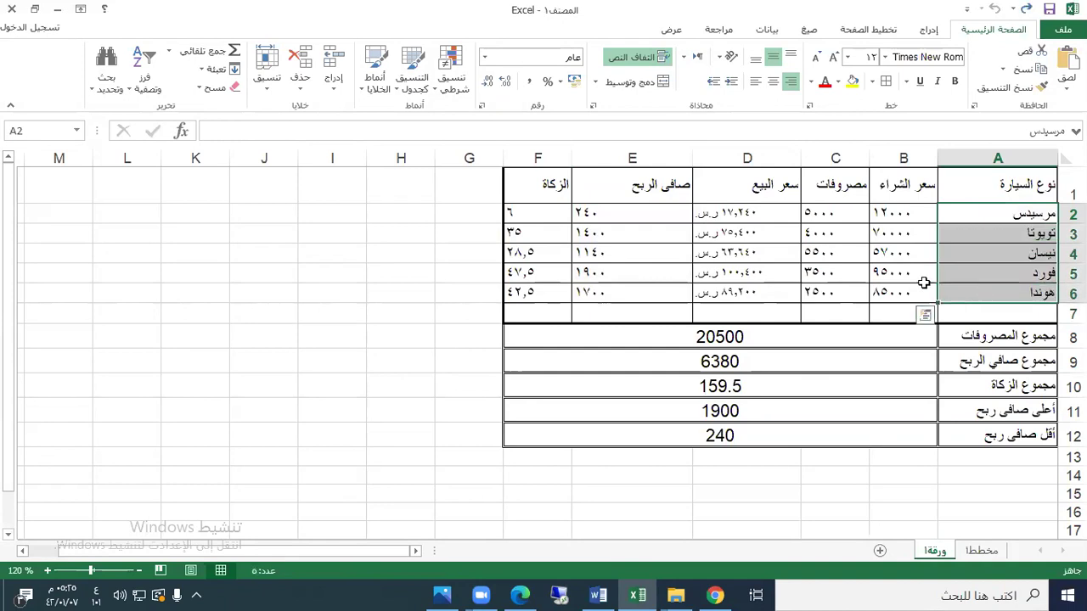
drag(650, 210, 660, 286)
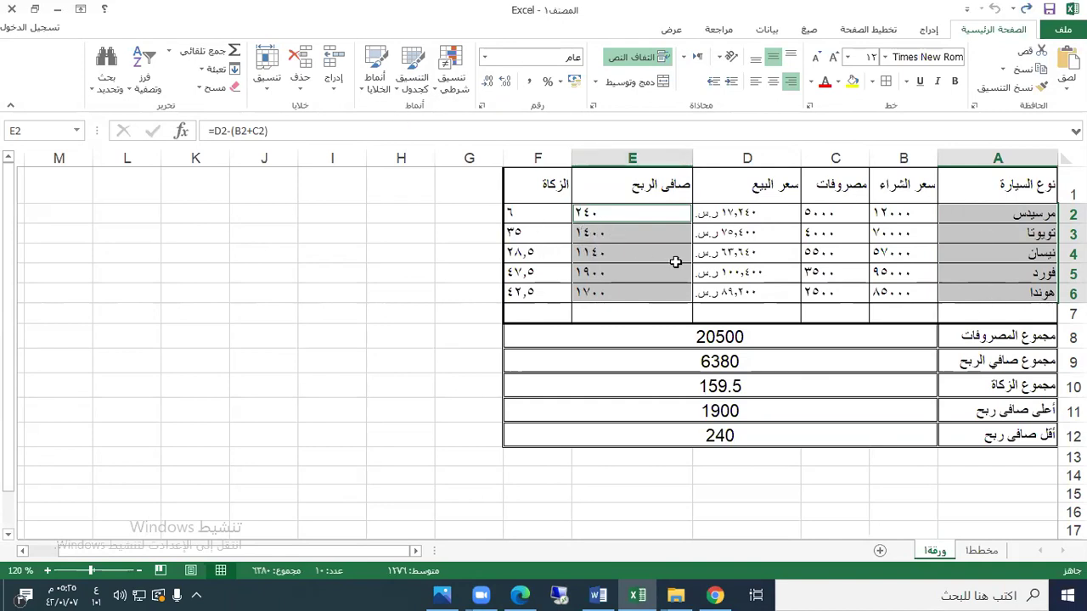
Open the Insert Chart dialog for the selected ranges and show all chart types.
click(931, 31)
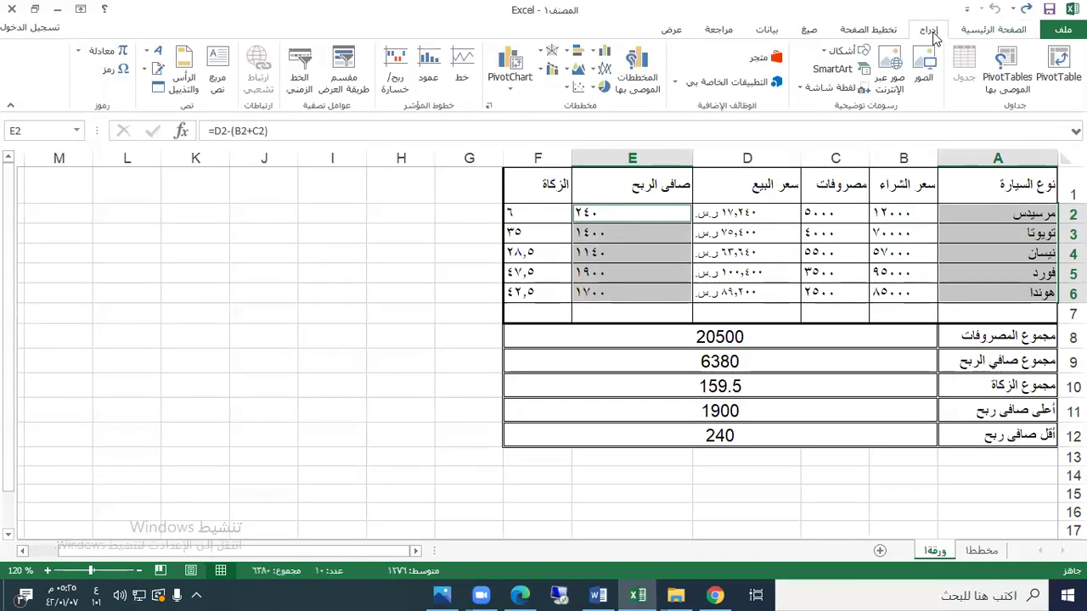
click(635, 69)
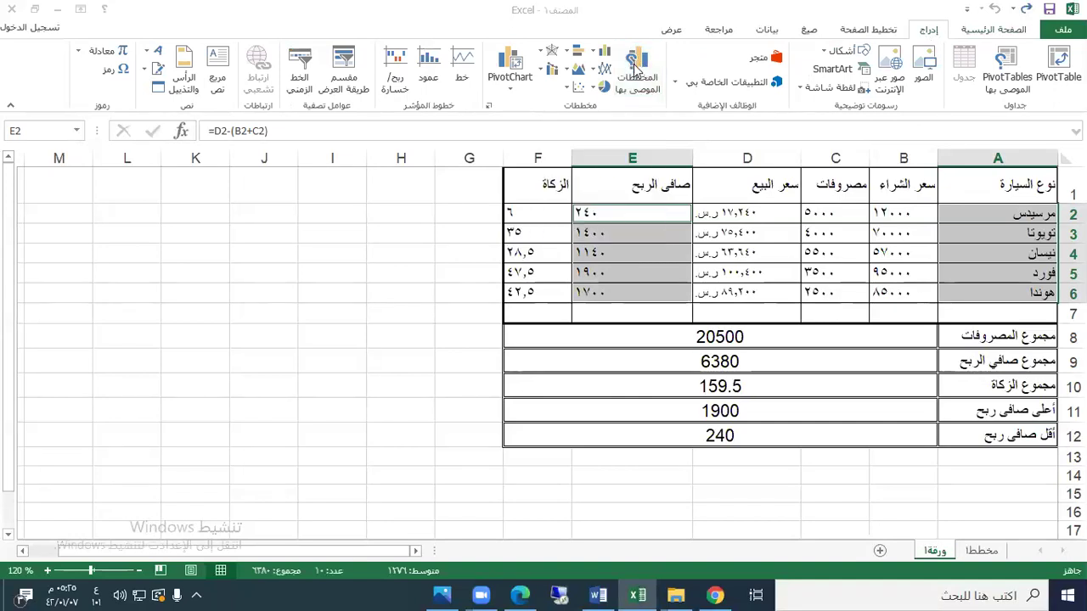
click(495, 89)
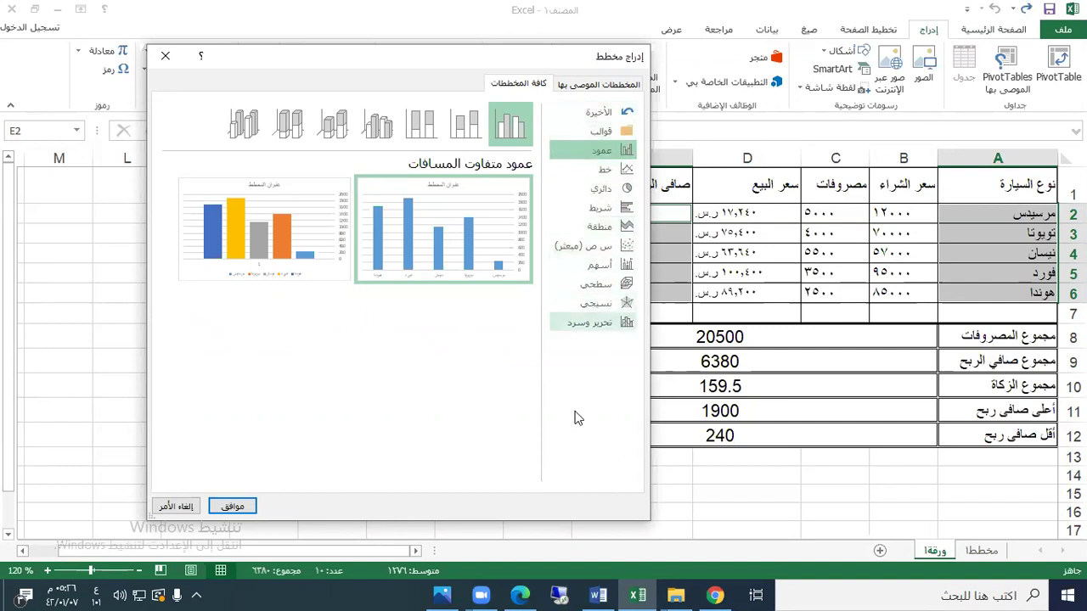
Read the required chart type in item 10 of the Word exercise and return to Excel's Insert Chart dialog.
click(599, 595)
drag(316, 355, 156, 355)
click(141, 356)
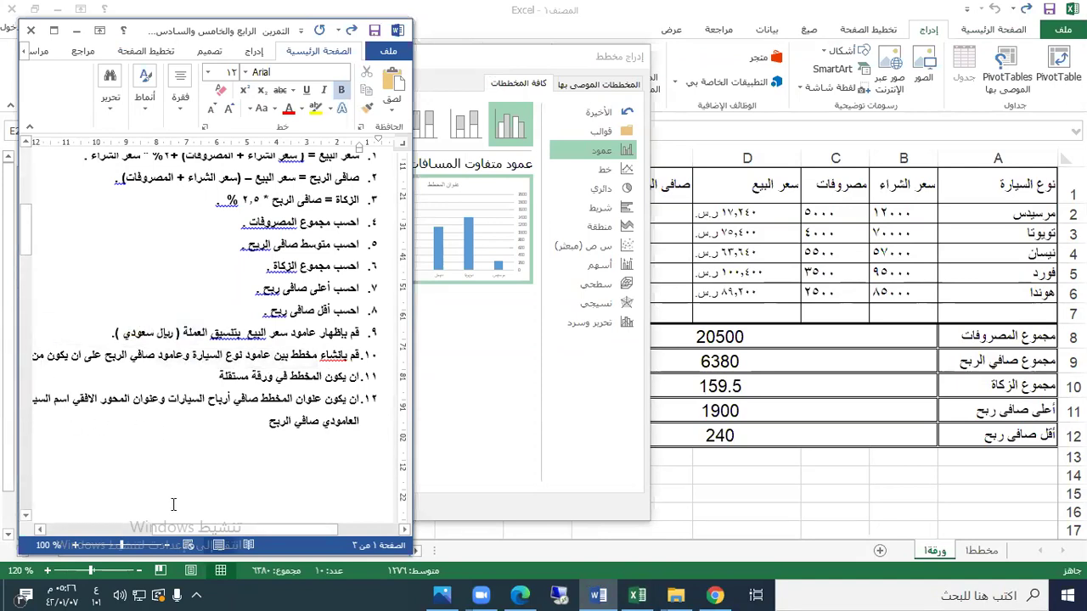
drag(156, 529, 101, 529)
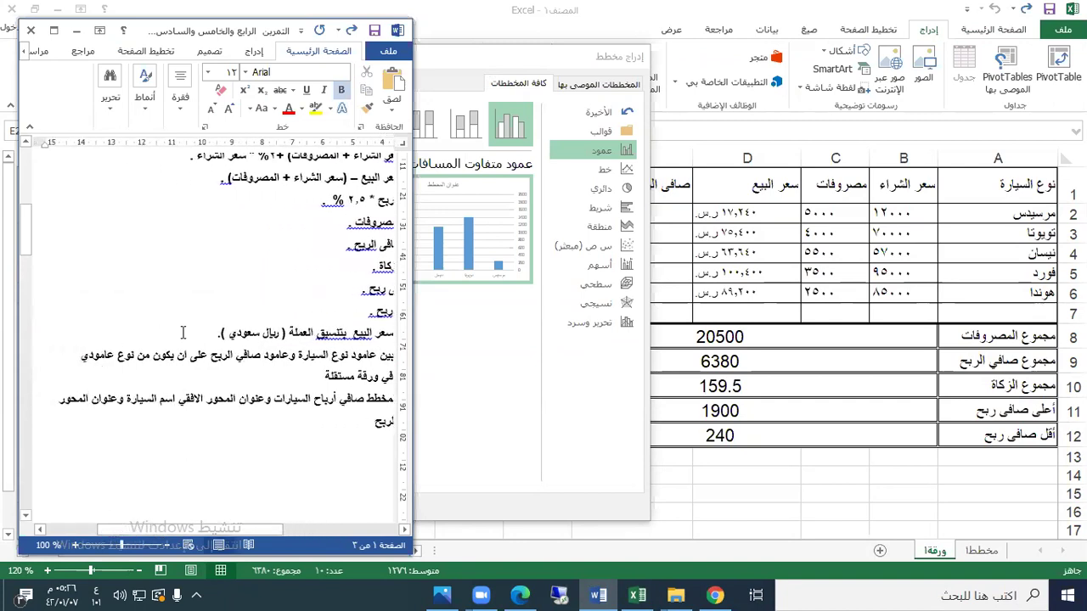
click(441, 60)
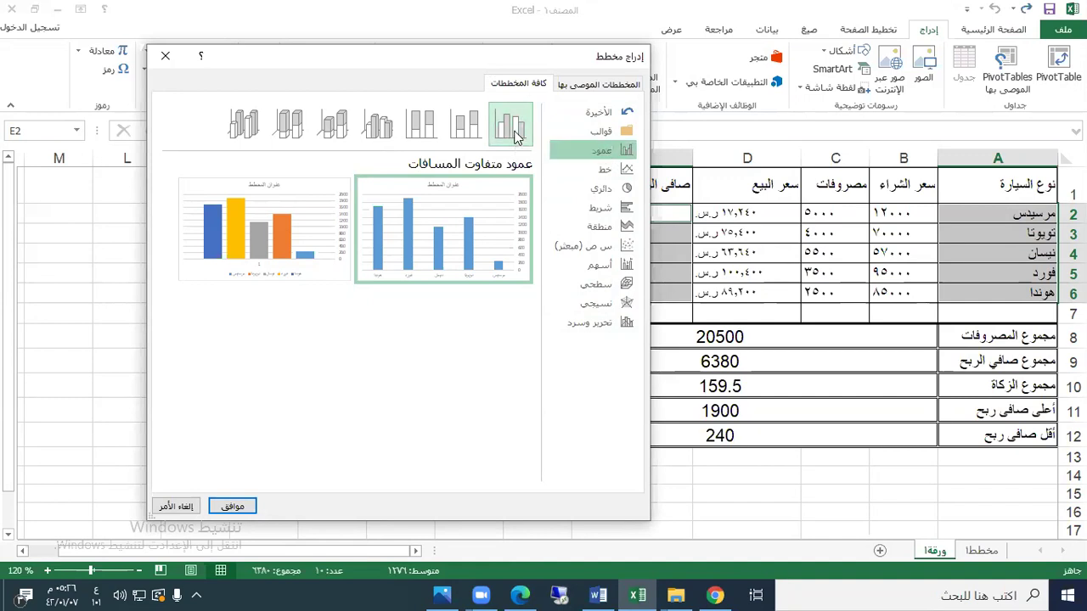
Try a stacked column chart with each car as a series, placed beside the table, and delete it.
click(466, 139)
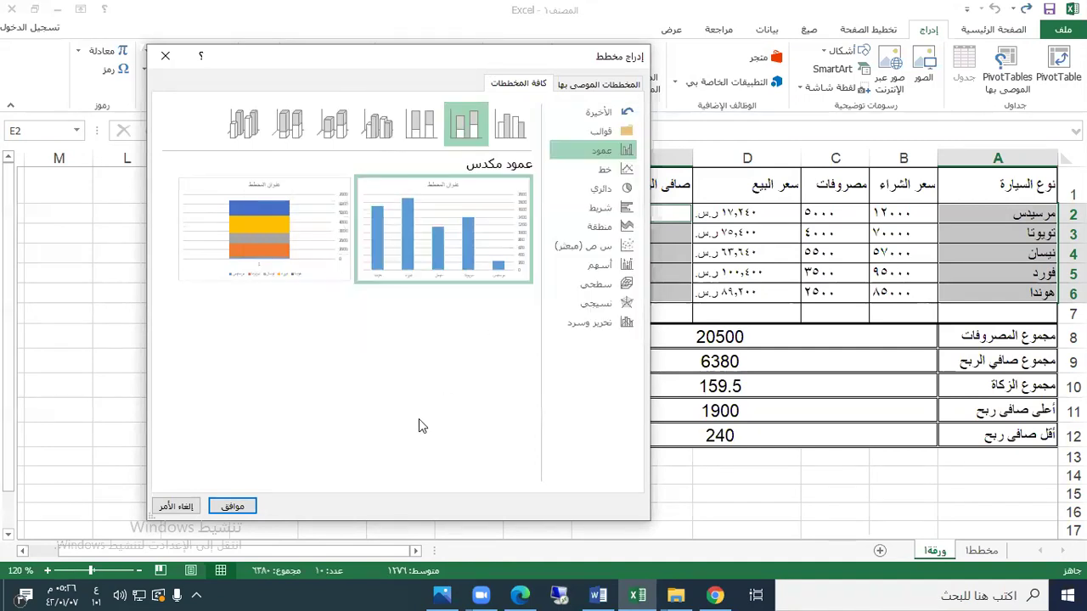
mouse_move(251, 245)
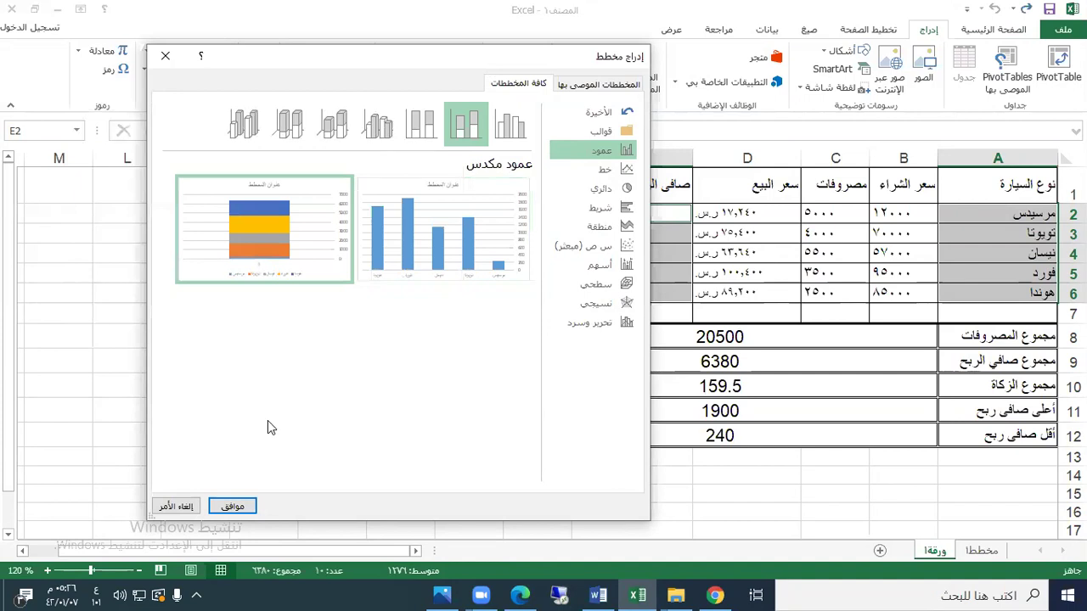
click(248, 508)
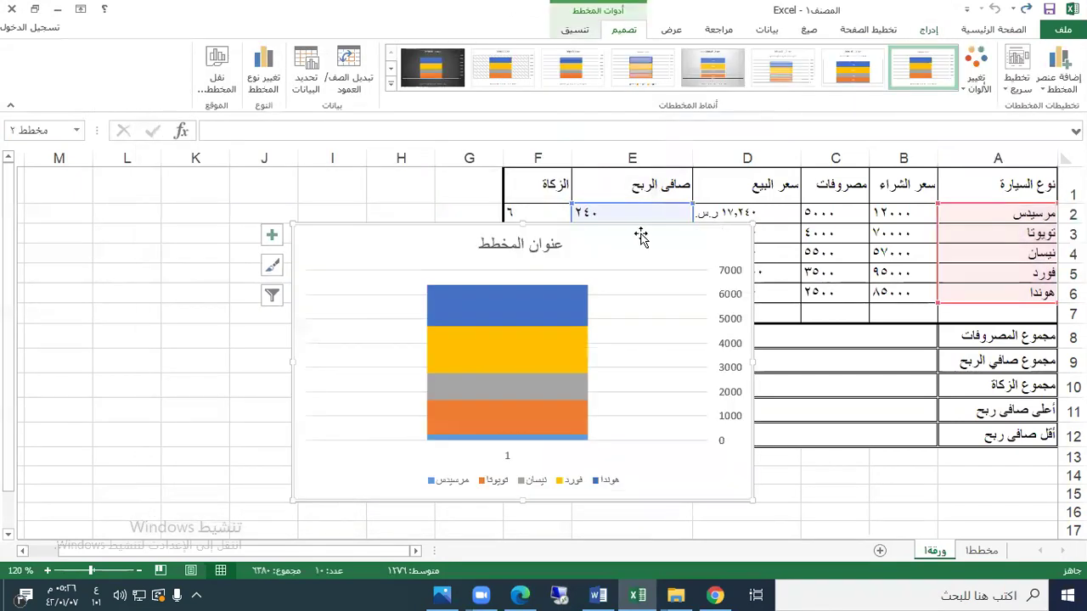
drag(626, 235, 327, 195)
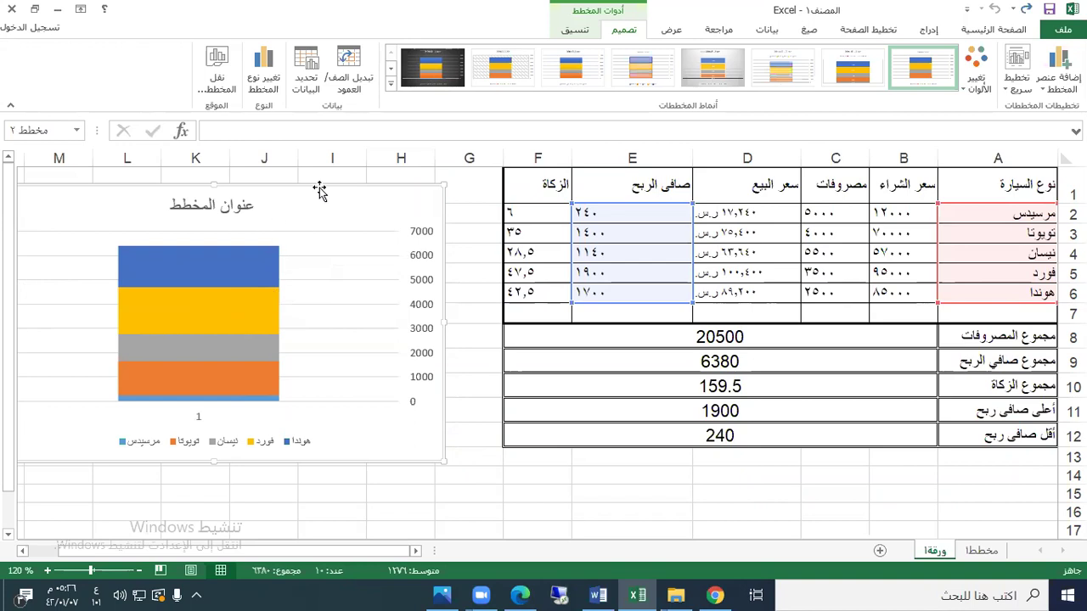
key(Delete)
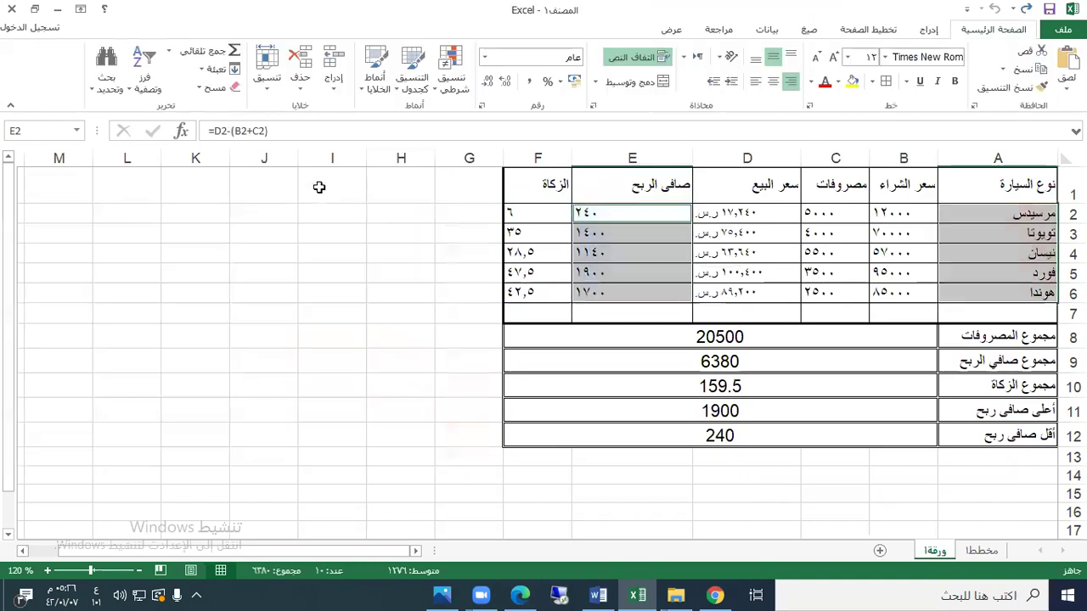
Open the Insert Chart dialog for the selected car types and net profits, showing all chart types.
click(927, 32)
click(641, 68)
click(501, 87)
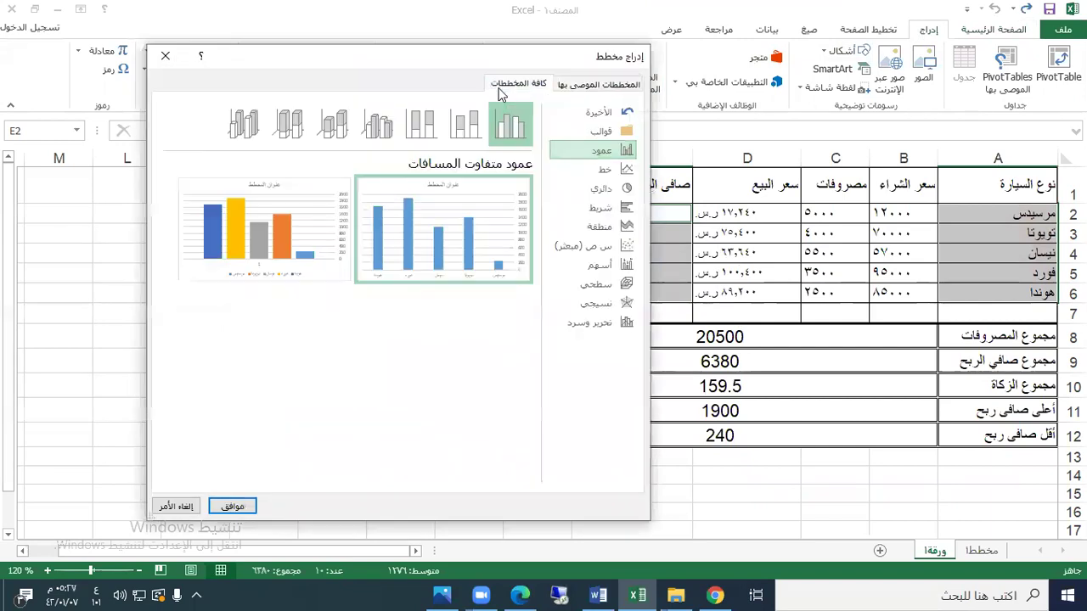
Compare the previews of the stacked, 100% stacked and 3-D column chart subtypes for the selected data.
click(465, 125)
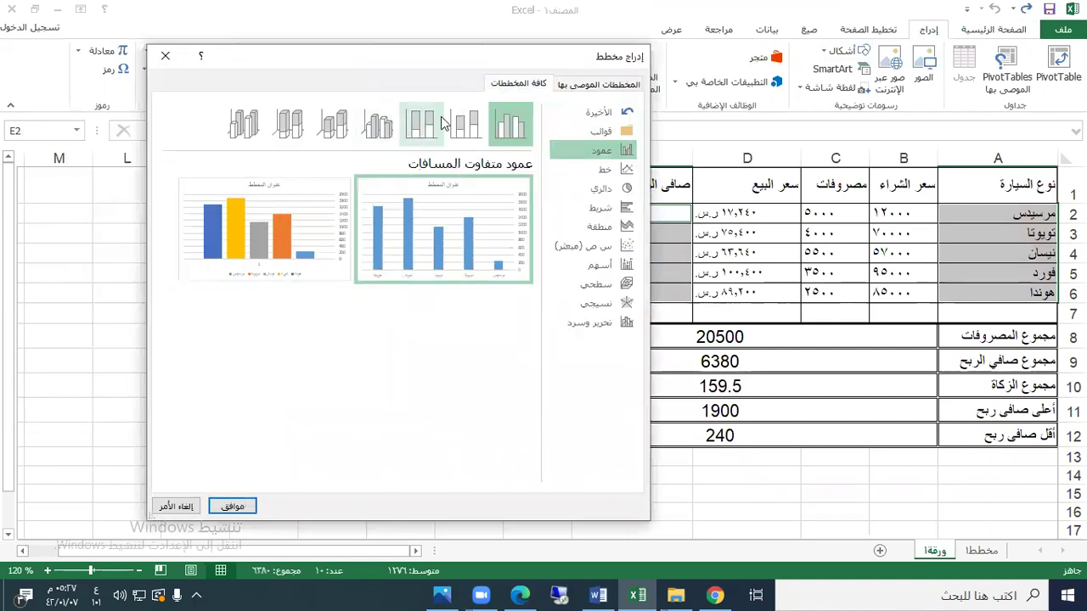
mouse_move(227, 234)
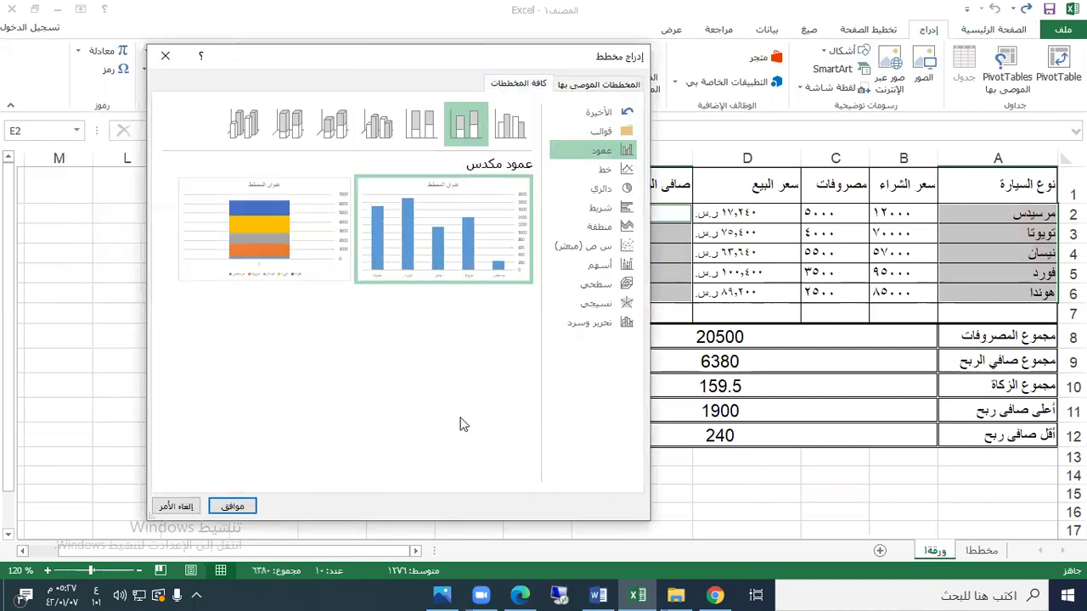
click(418, 125)
mouse_move(456, 221)
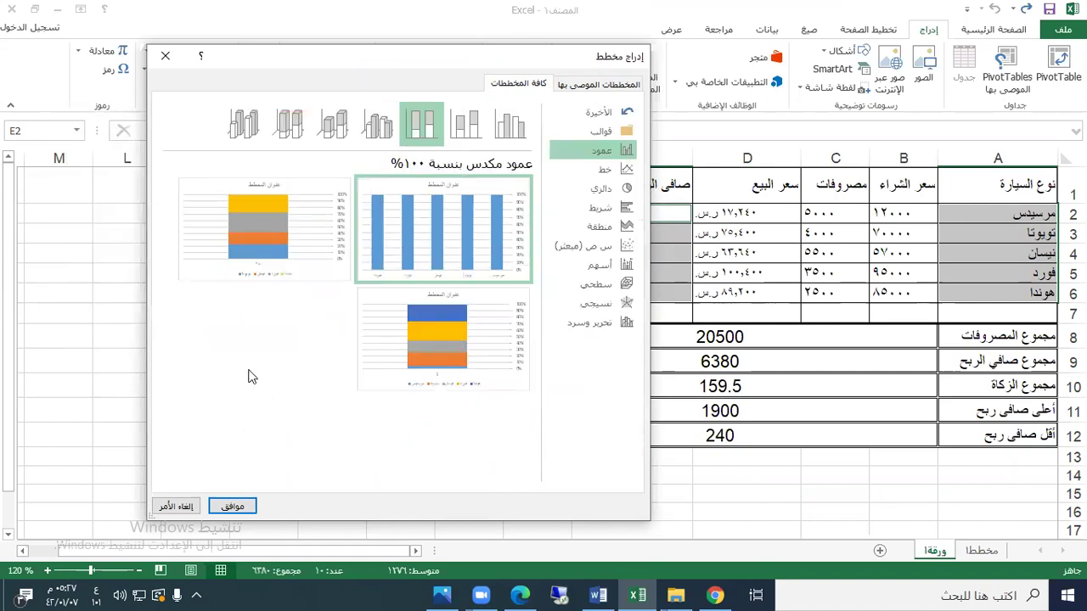
click(378, 124)
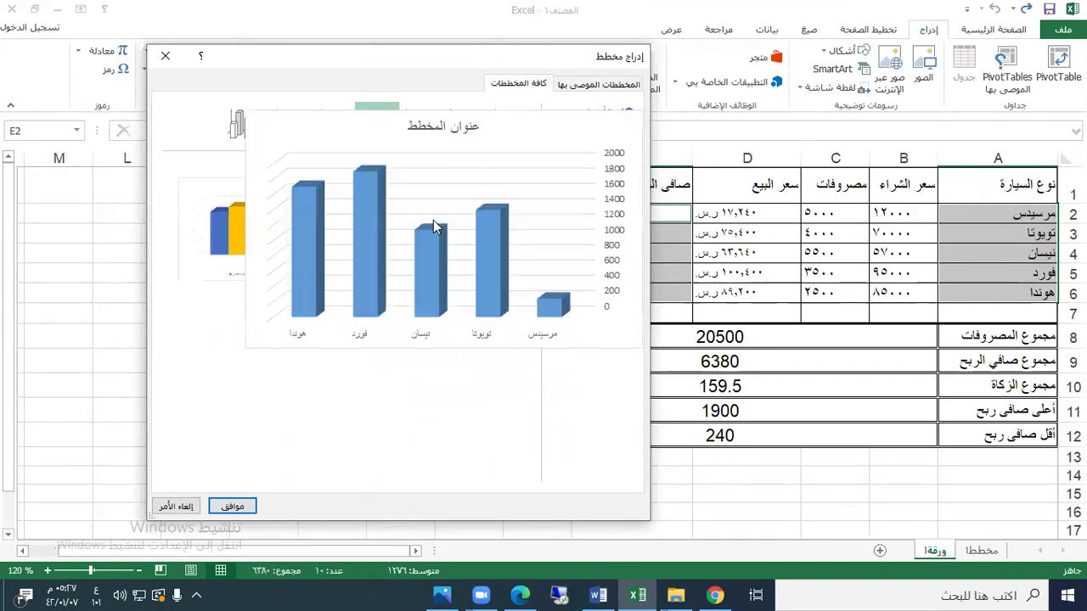
mouse_move(462, 248)
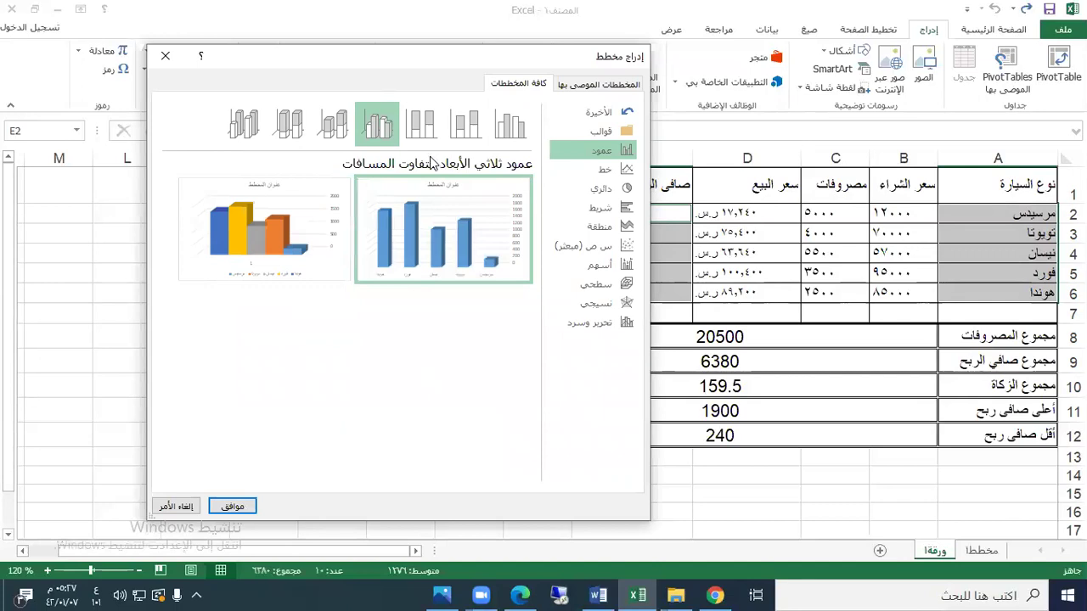
mouse_move(213, 233)
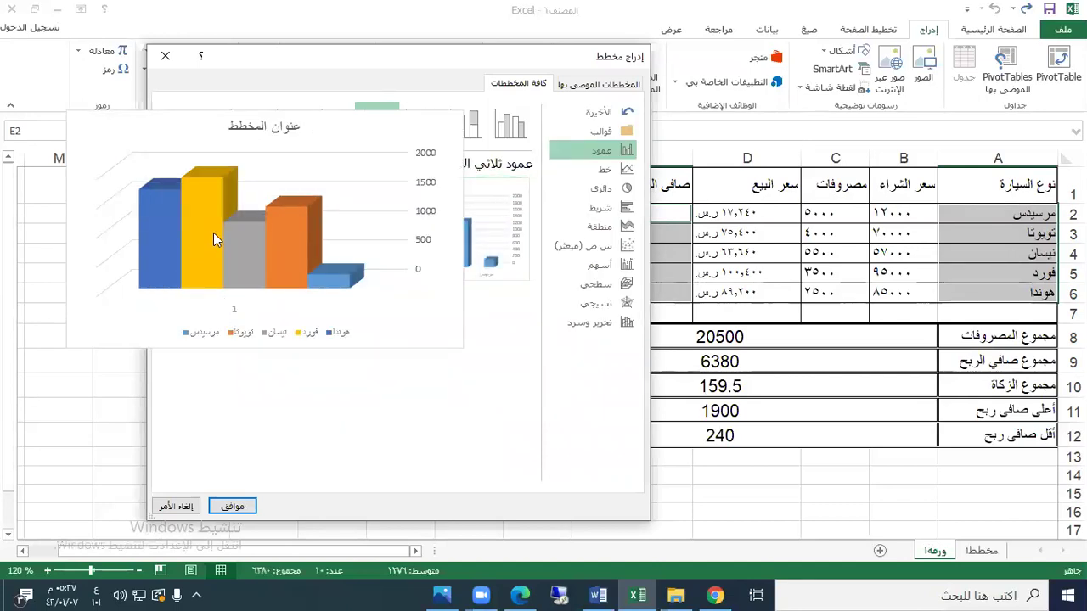
mouse_move(512, 283)
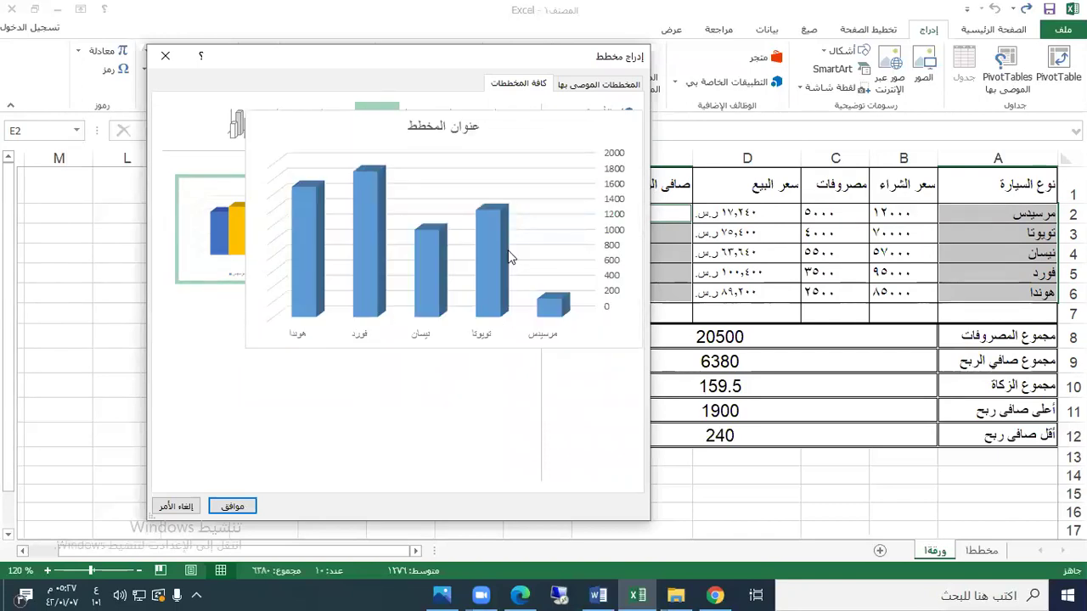
mouse_move(277, 226)
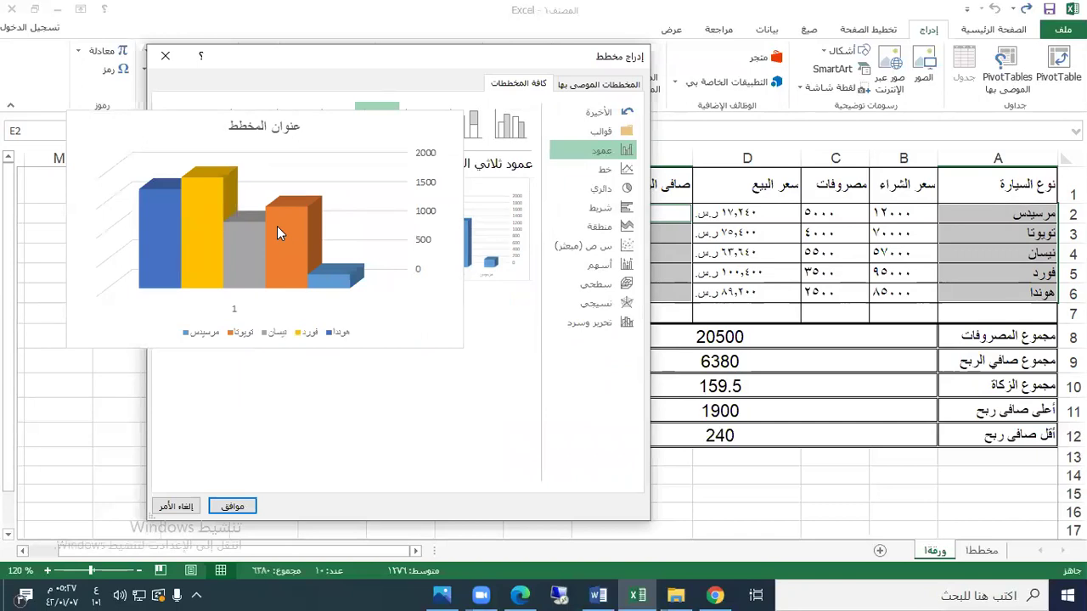
mouse_move(394, 217)
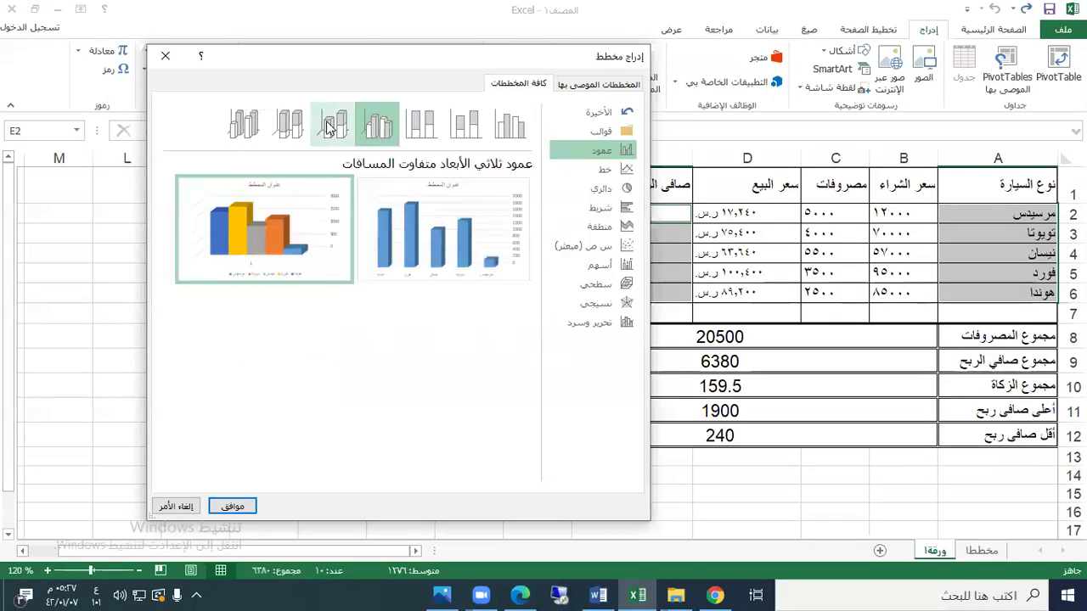
mouse_move(332, 123)
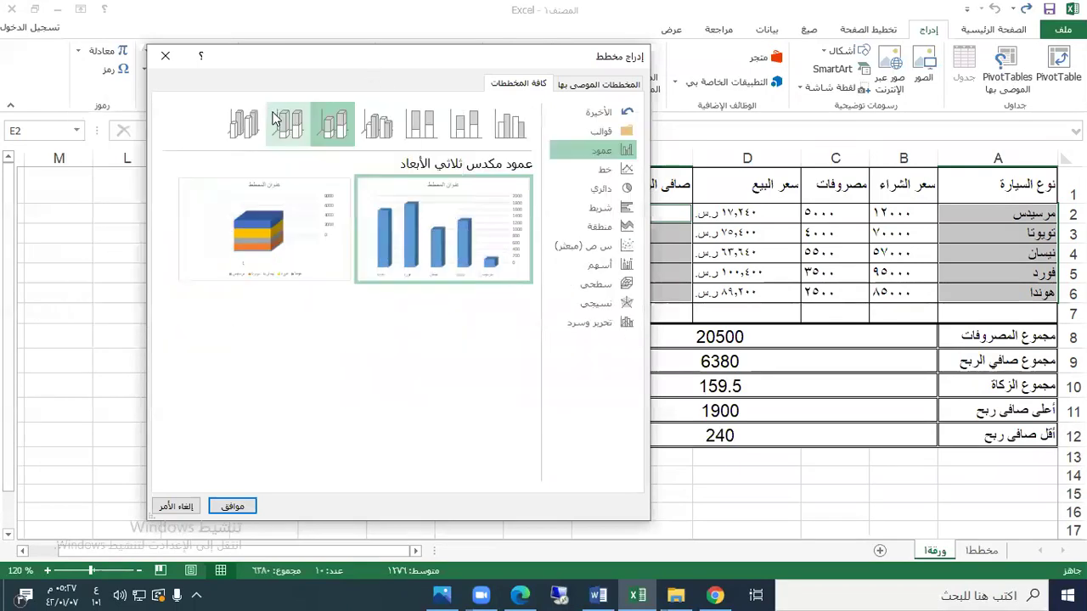
click(287, 123)
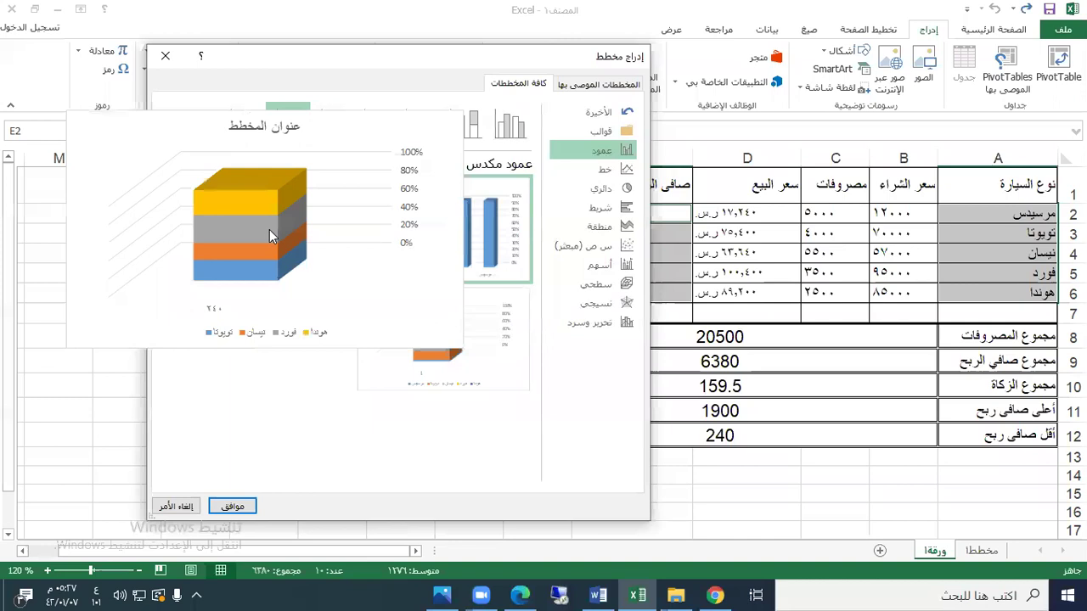
click(260, 127)
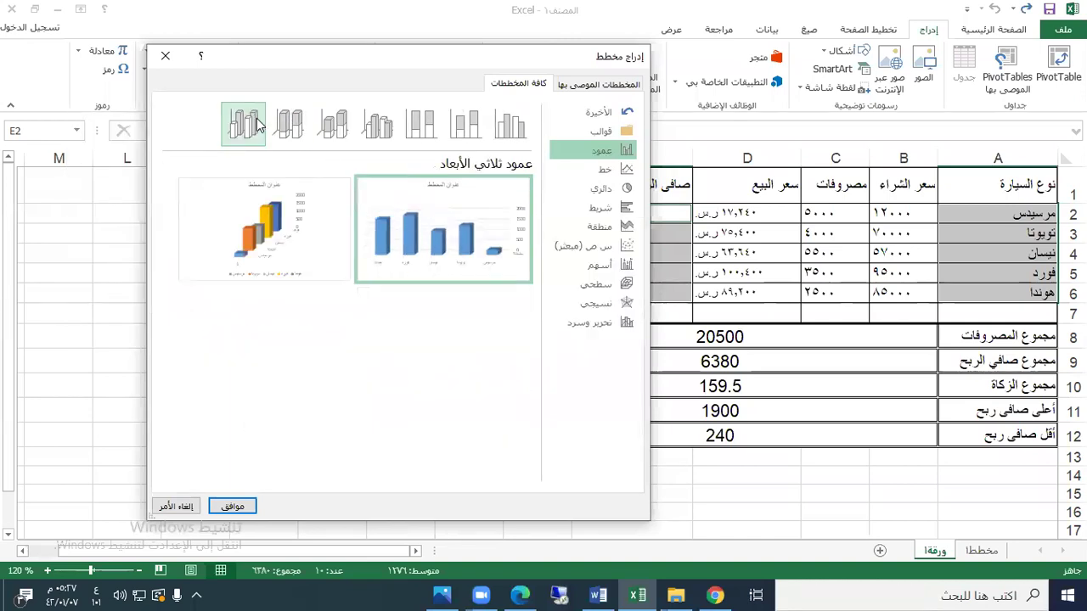
mouse_move(266, 247)
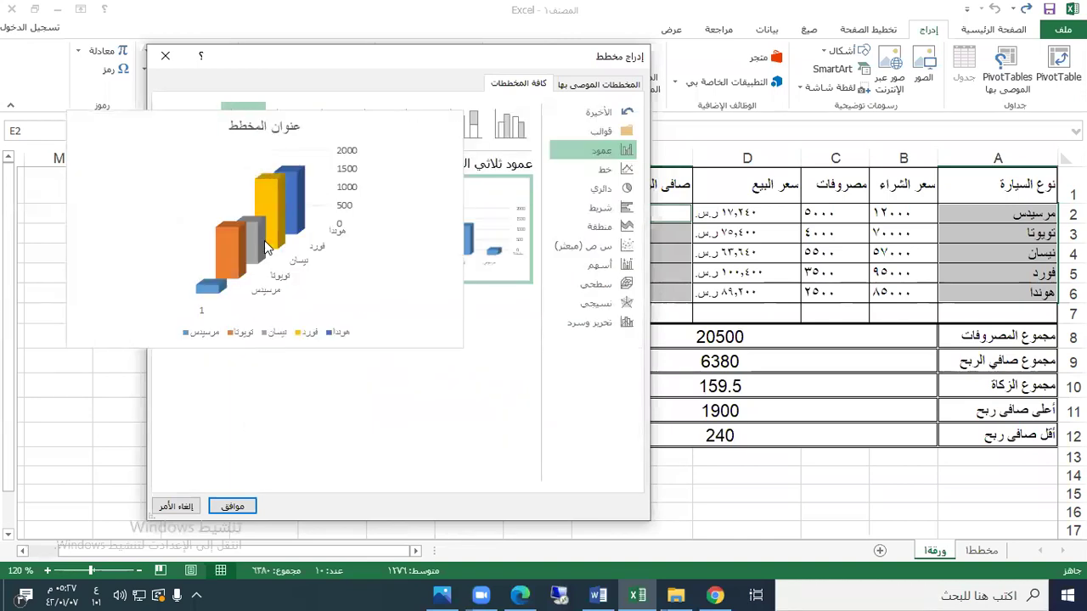
Insert a clustered column chart of net profit with the car types as categories and move it onto the empty cells beside the table.
click(509, 128)
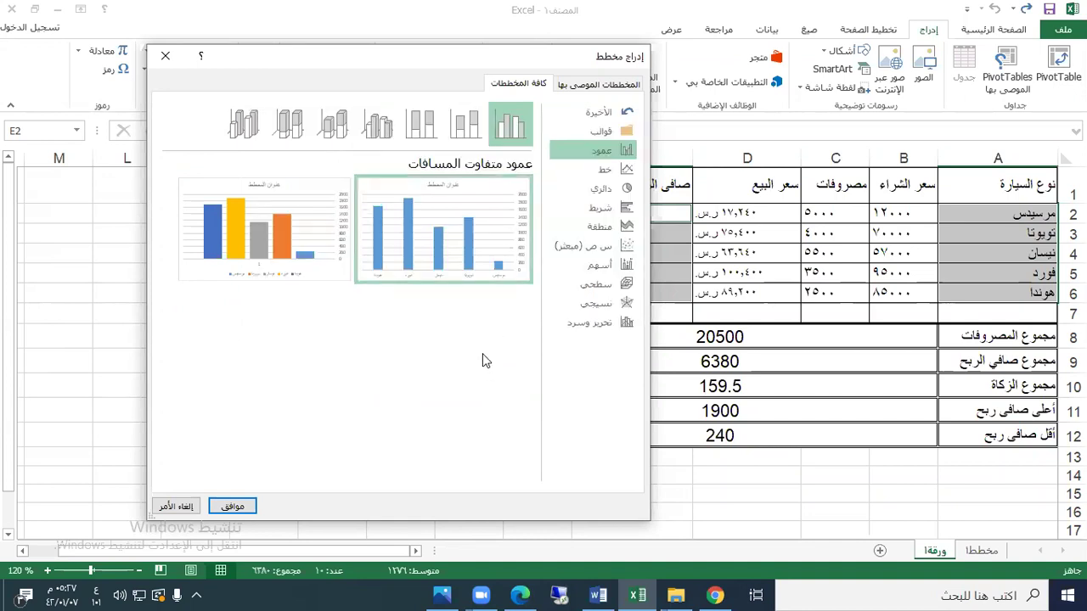
click(378, 126)
mouse_move(438, 234)
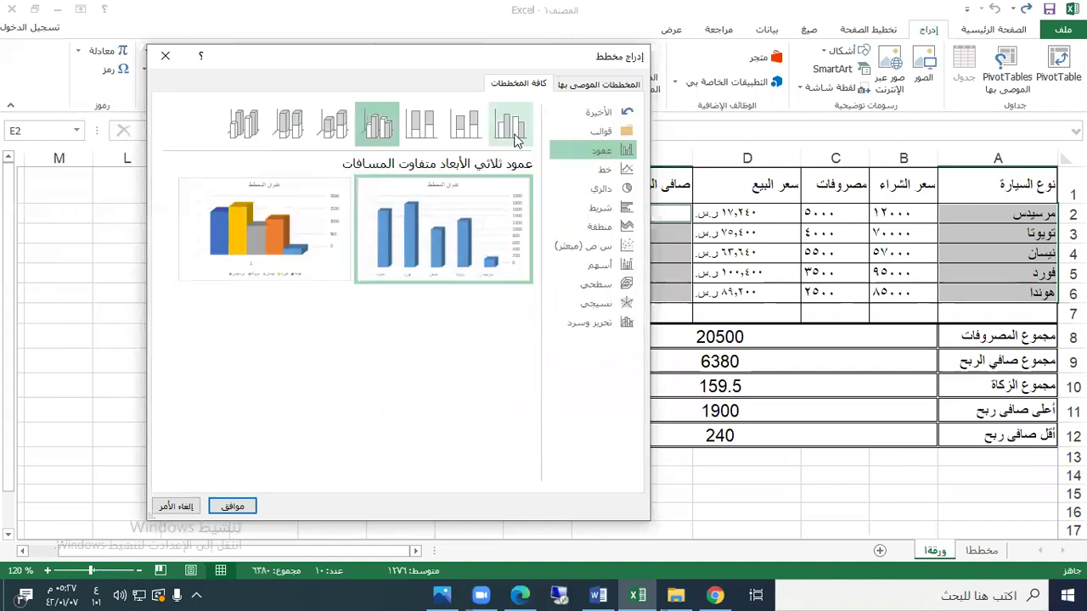
click(509, 125)
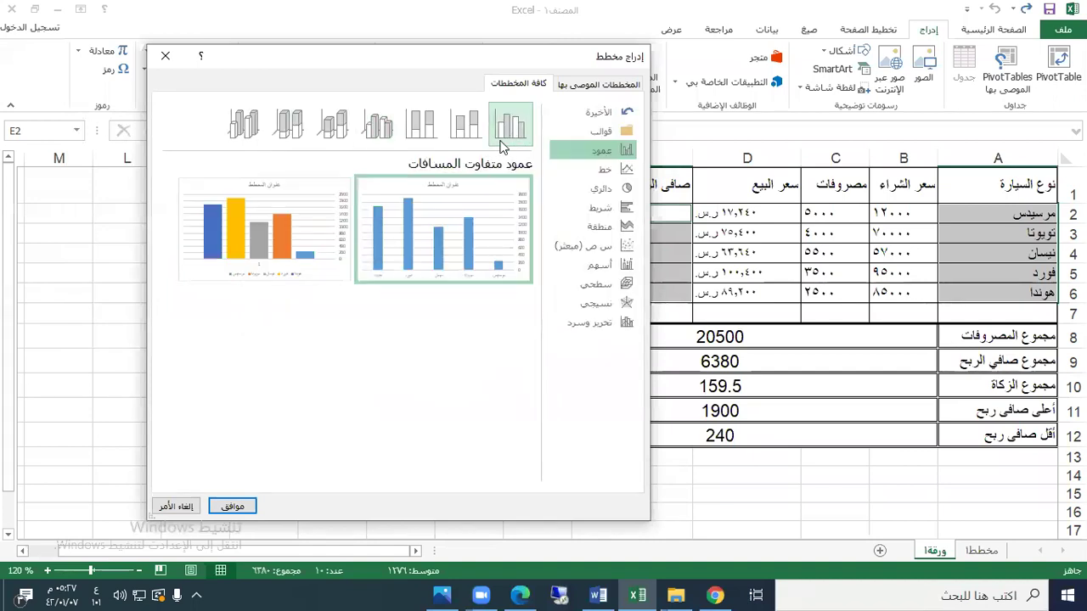
click(234, 507)
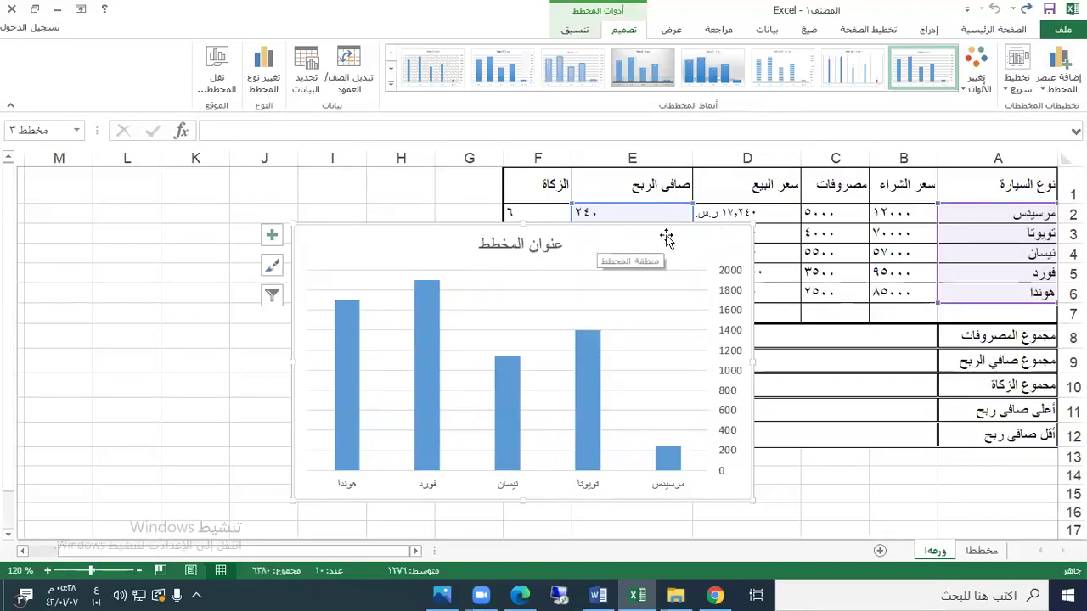
drag(671, 239, 420, 212)
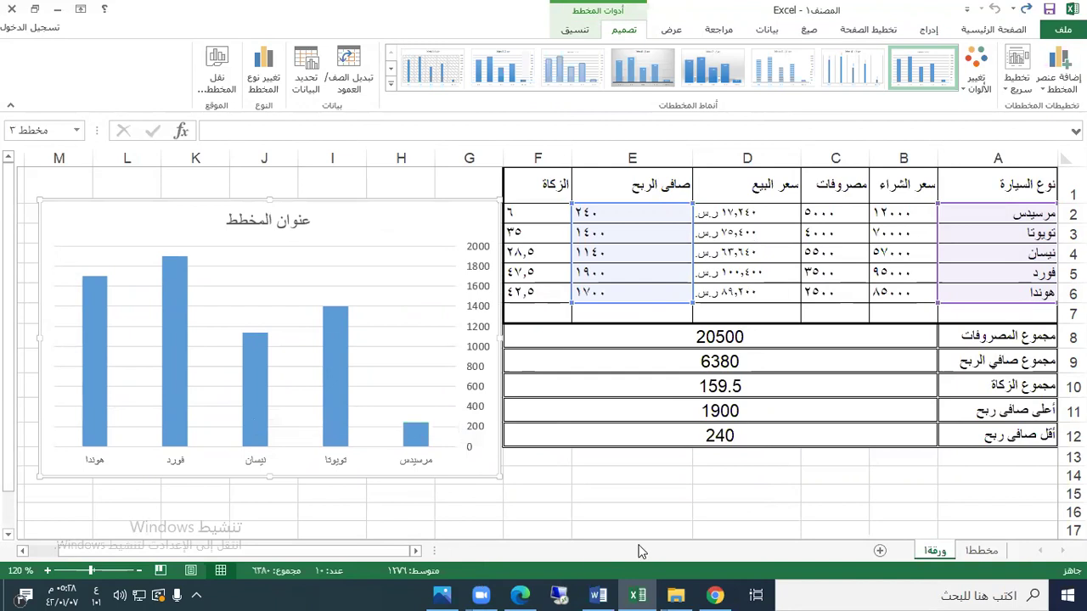
Check item 11 of the Word exercise, return to Excel and move the column chart to its own new sheet.
click(598, 596)
drag(262, 525, 313, 520)
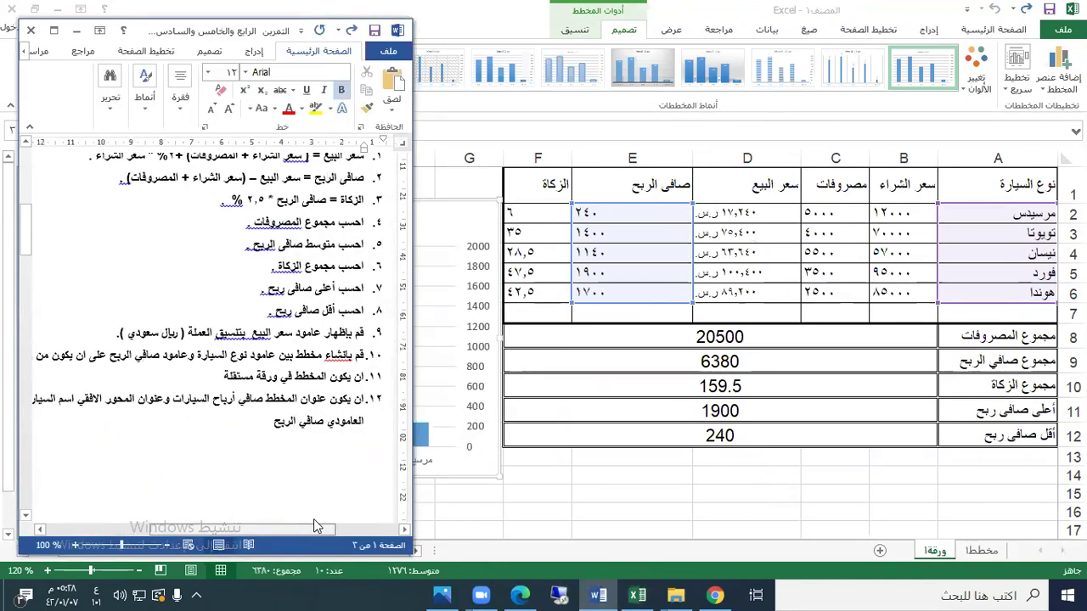
drag(350, 375, 264, 374)
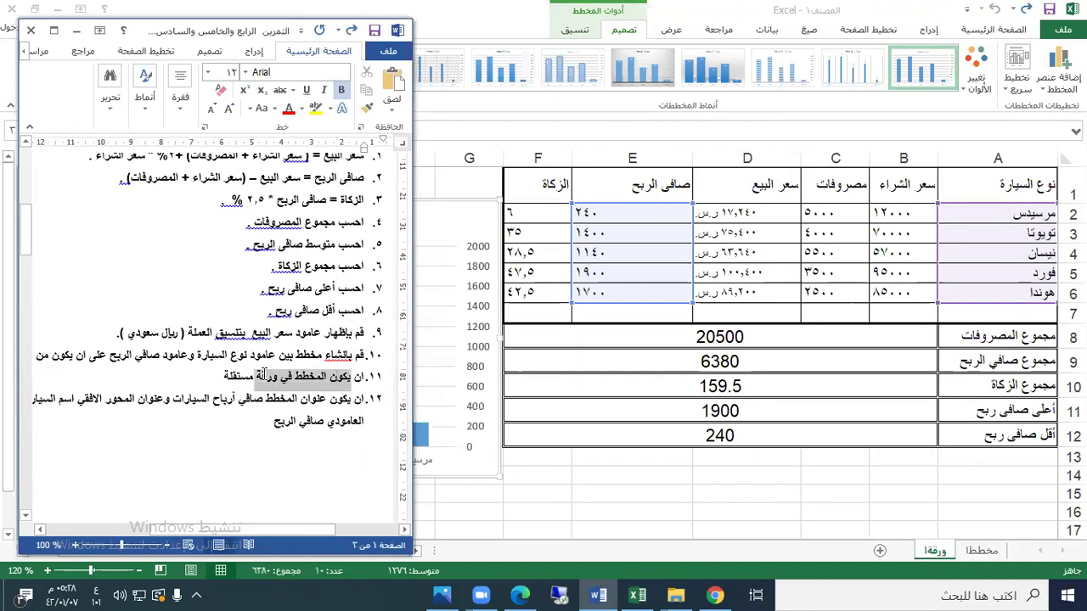
click(437, 222)
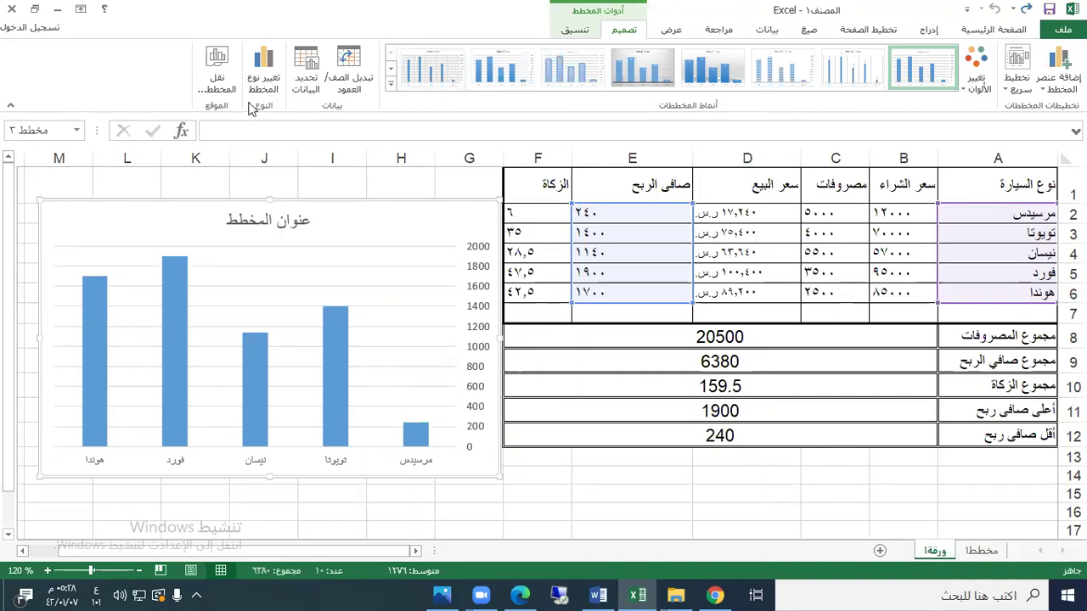
click(214, 68)
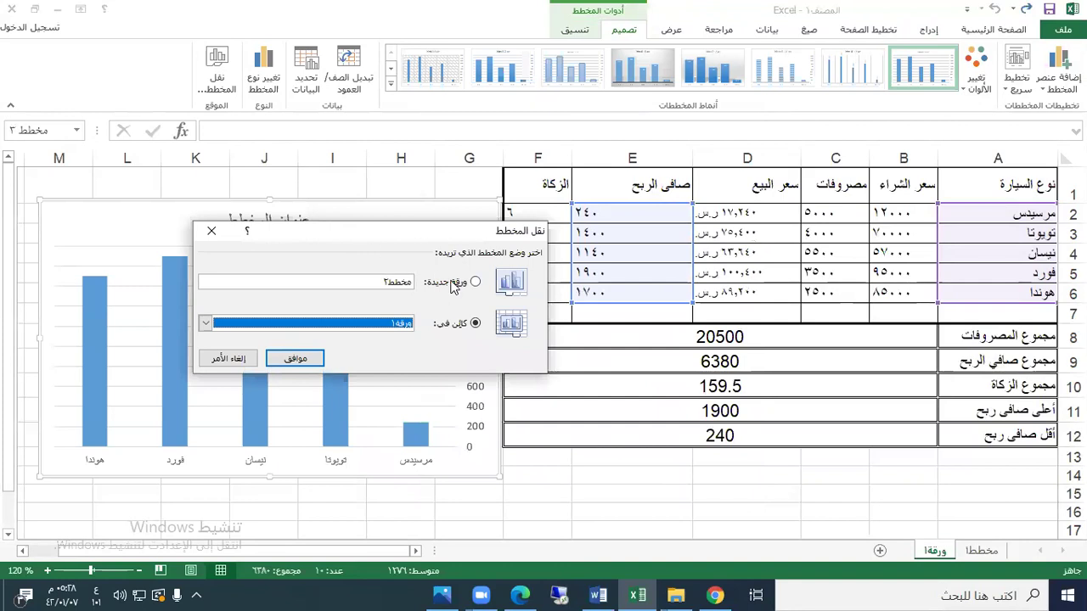
click(453, 286)
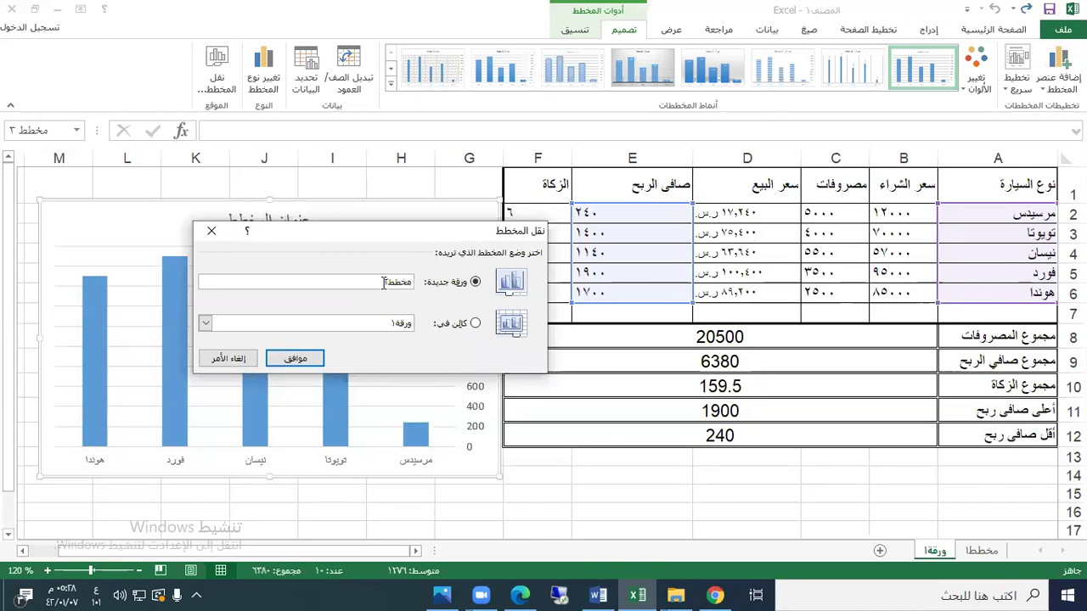
click(298, 360)
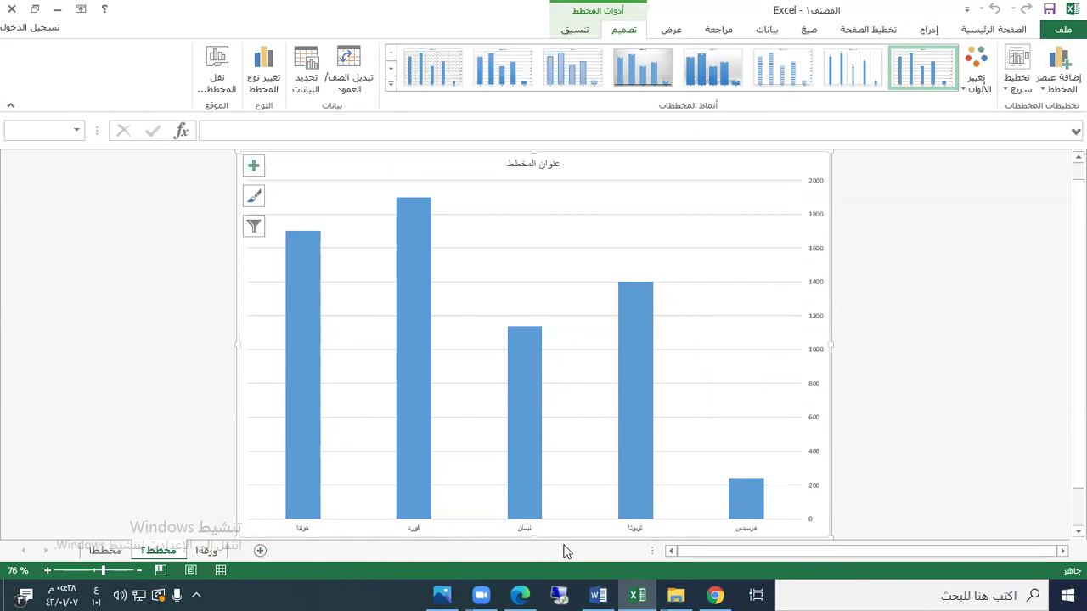
View the data sheet ورقة١ and the new chart sheet in turn, ending on the chart sheet.
click(209, 551)
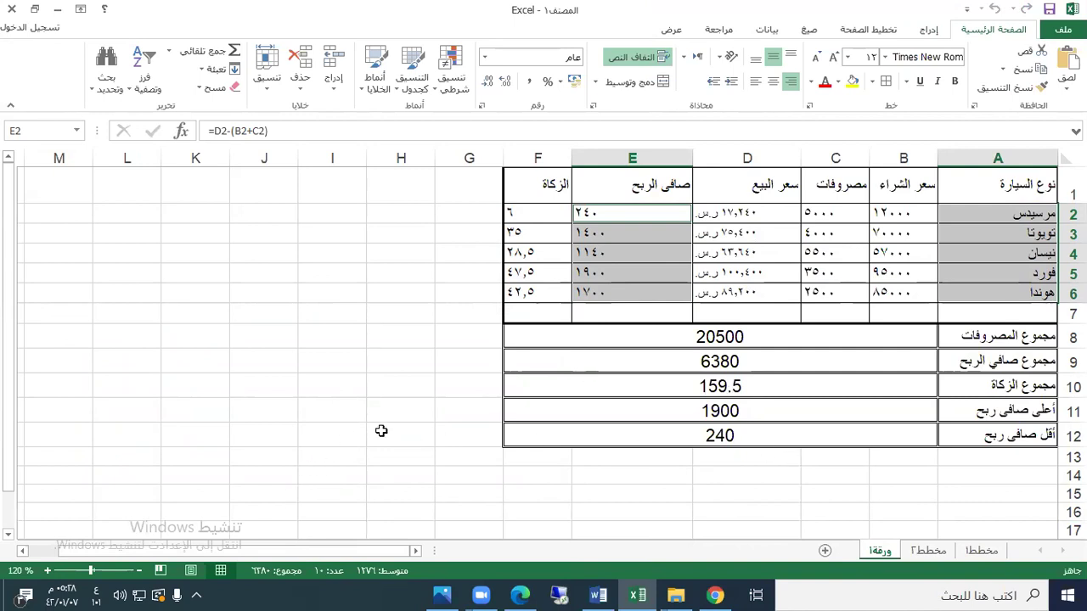
click(929, 550)
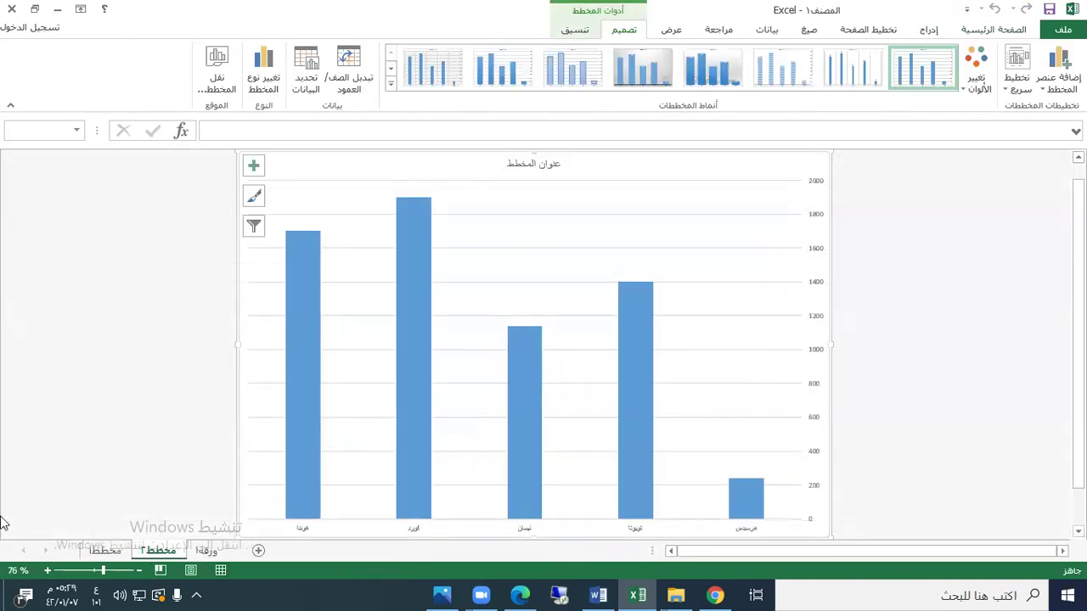
click(866, 30)
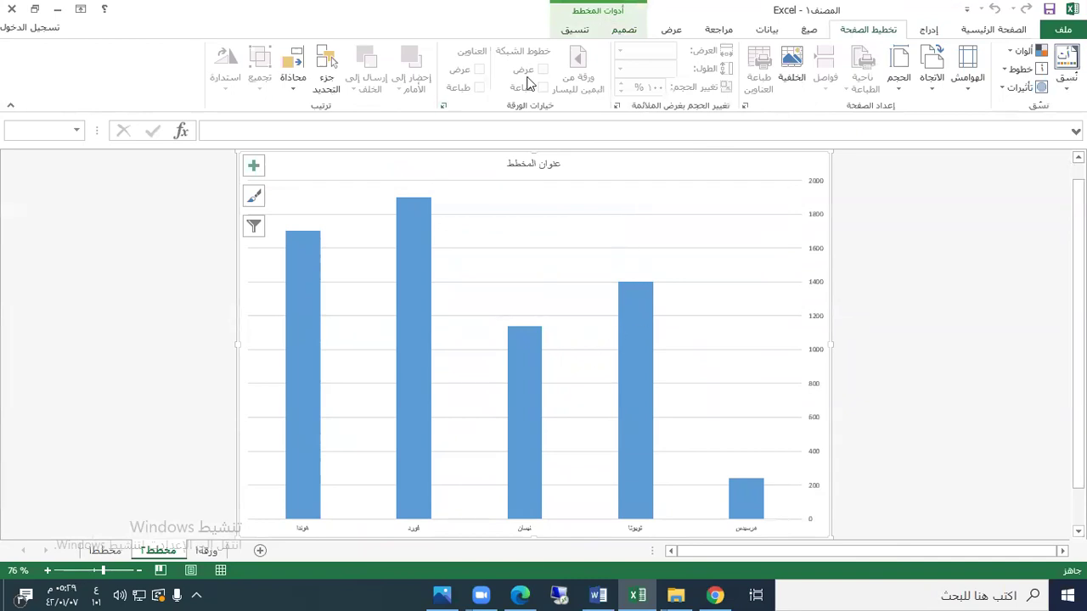
click(161, 552)
click(203, 553)
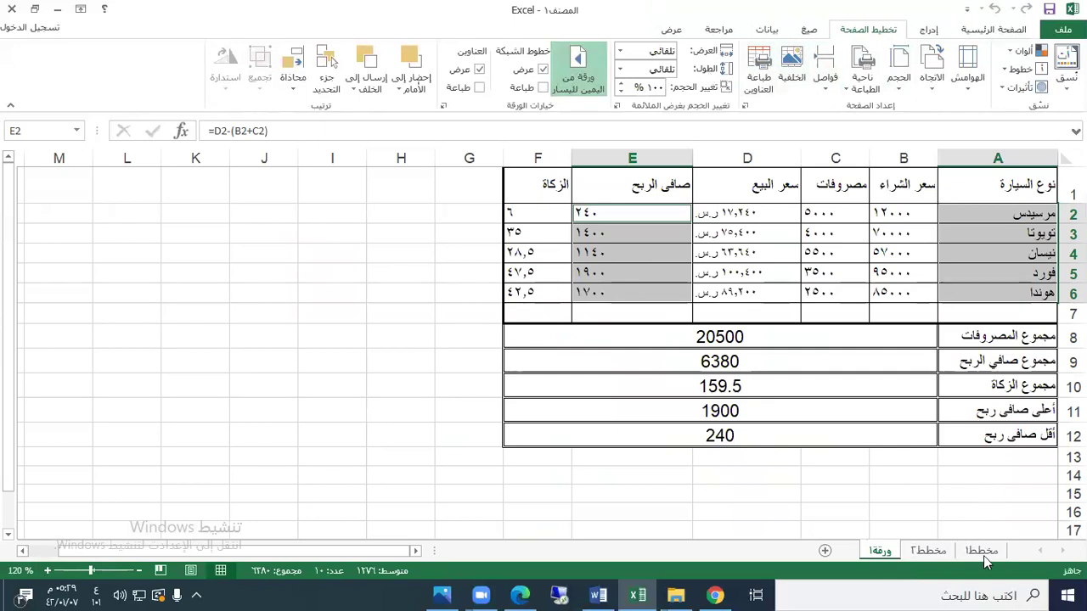
click(916, 552)
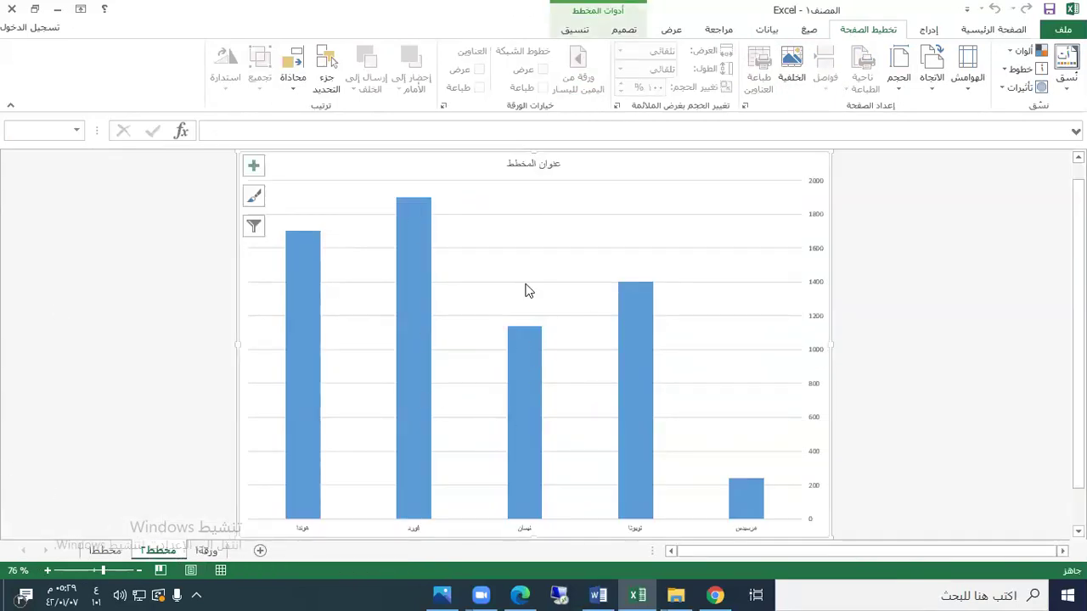
Check item 12 of the Word exercise and replace the chart title in Excel with "صافي ارباح السيارات".
click(598, 594)
drag(315, 399, 188, 399)
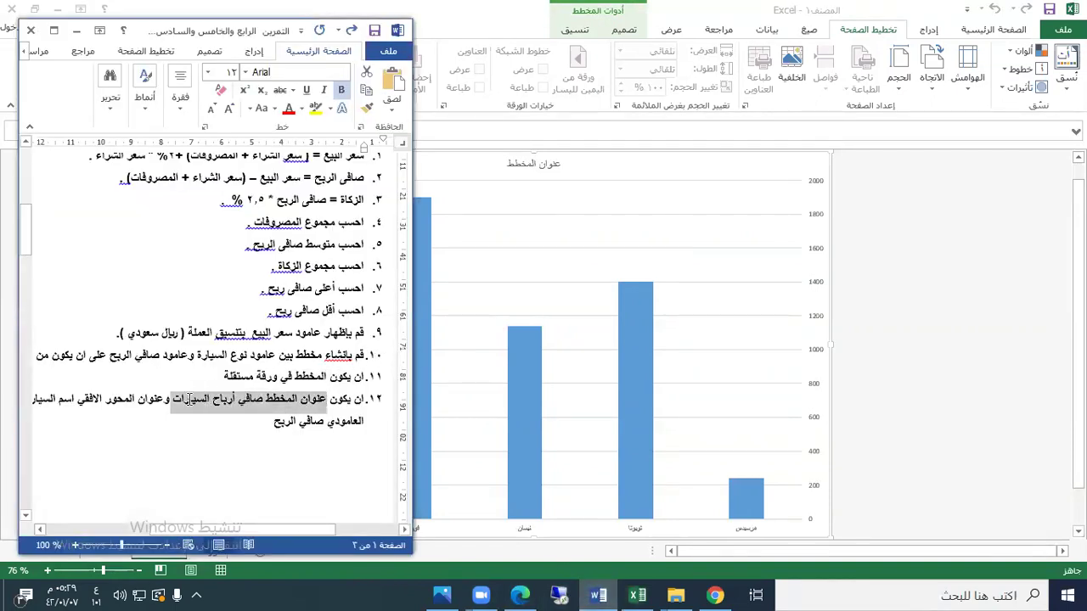
click(544, 164)
click(548, 165)
drag(556, 164, 524, 170)
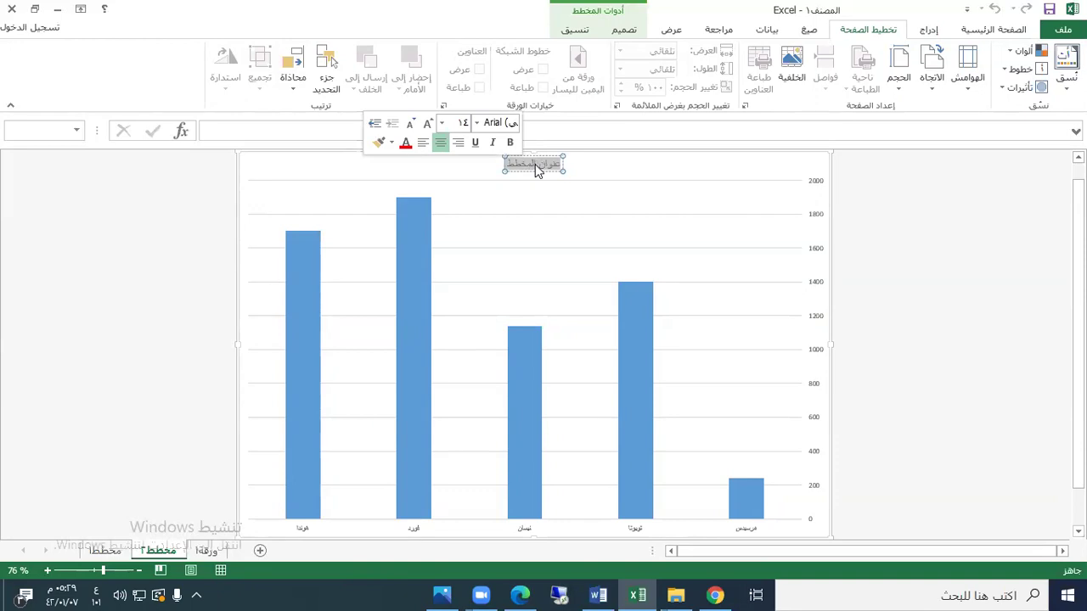
text(صافي)
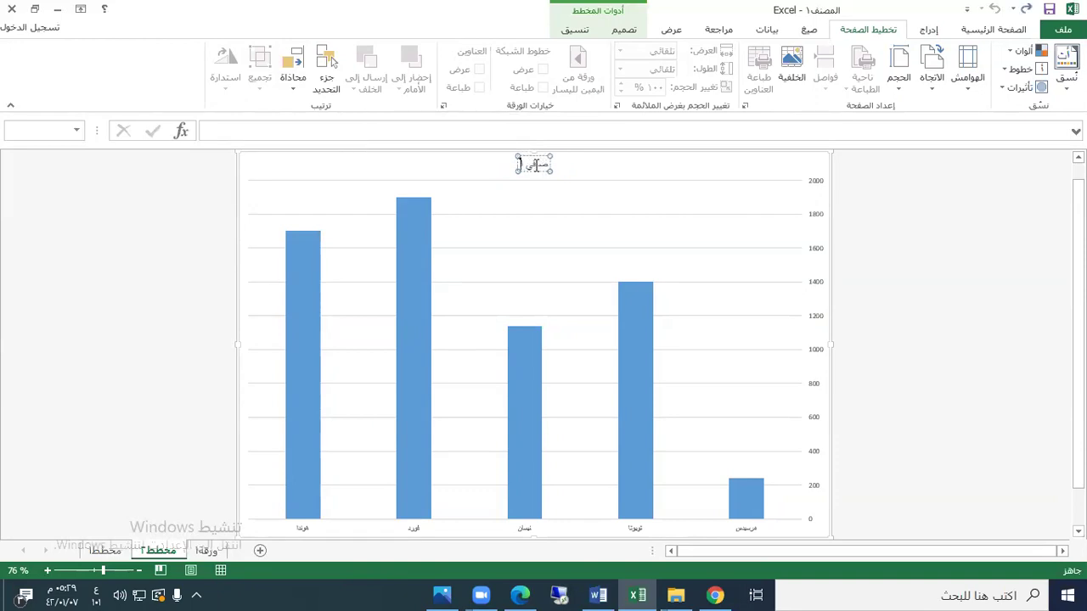
text( ارباح السيار)
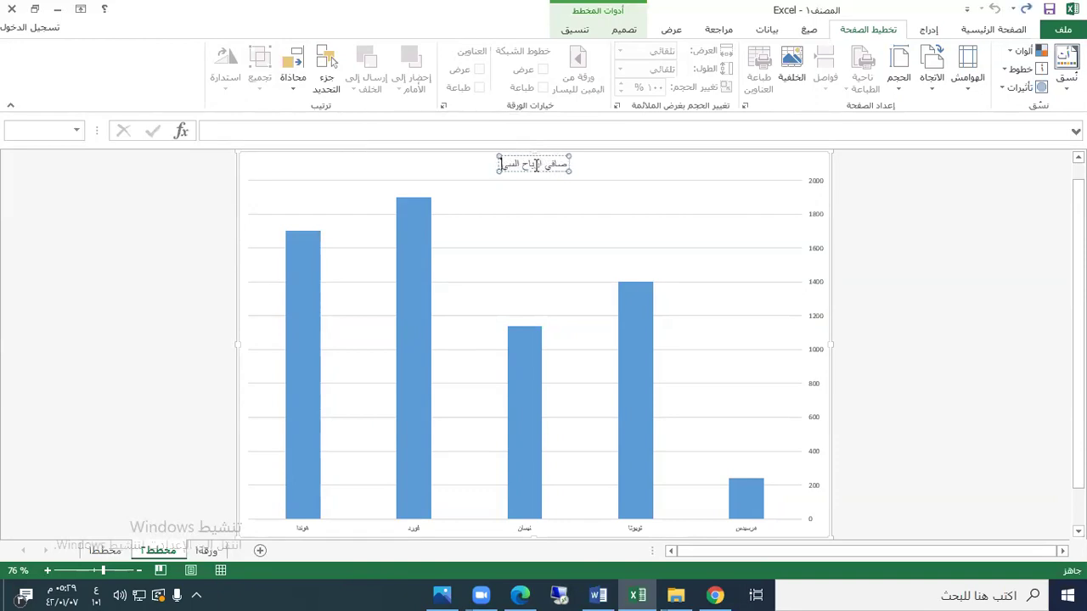
text(ات)
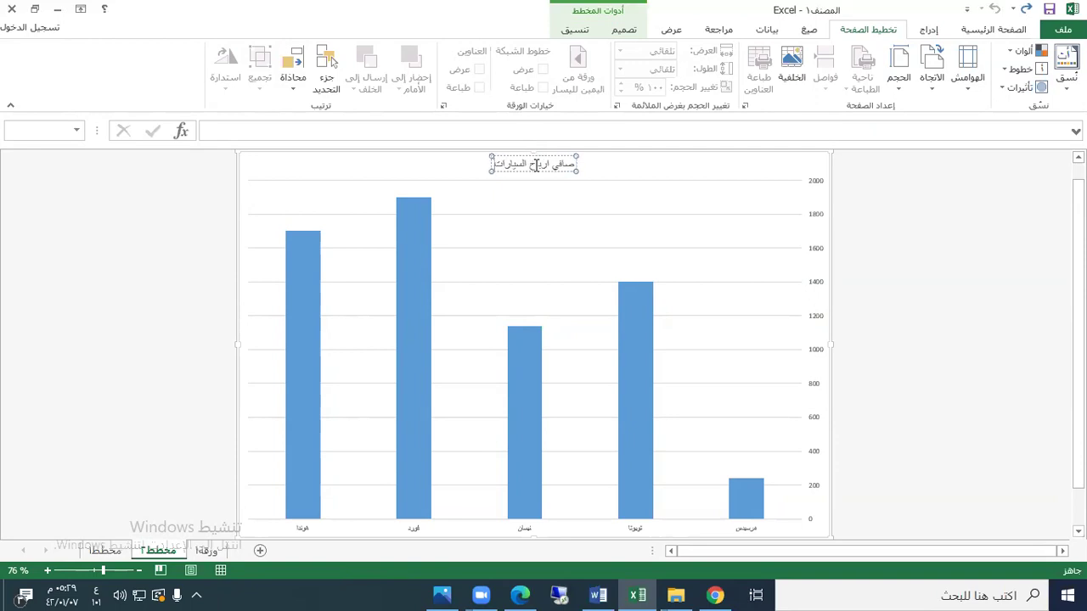
Read the axis title requirements in item 12 of the Word exercise and return to the chart in Excel.
click(597, 594)
drag(109, 399, 25, 399)
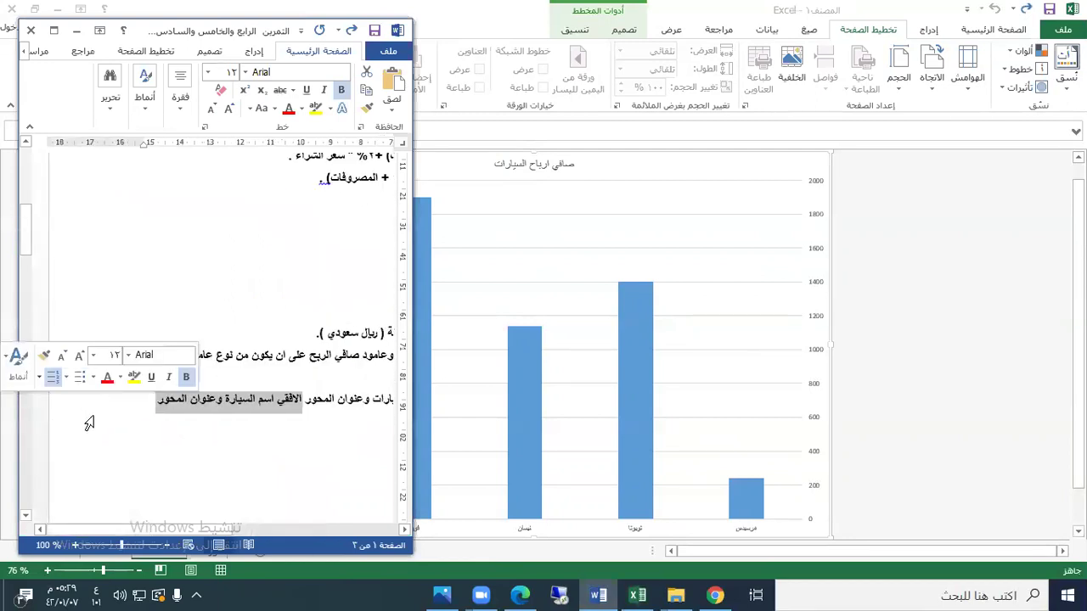
click(238, 400)
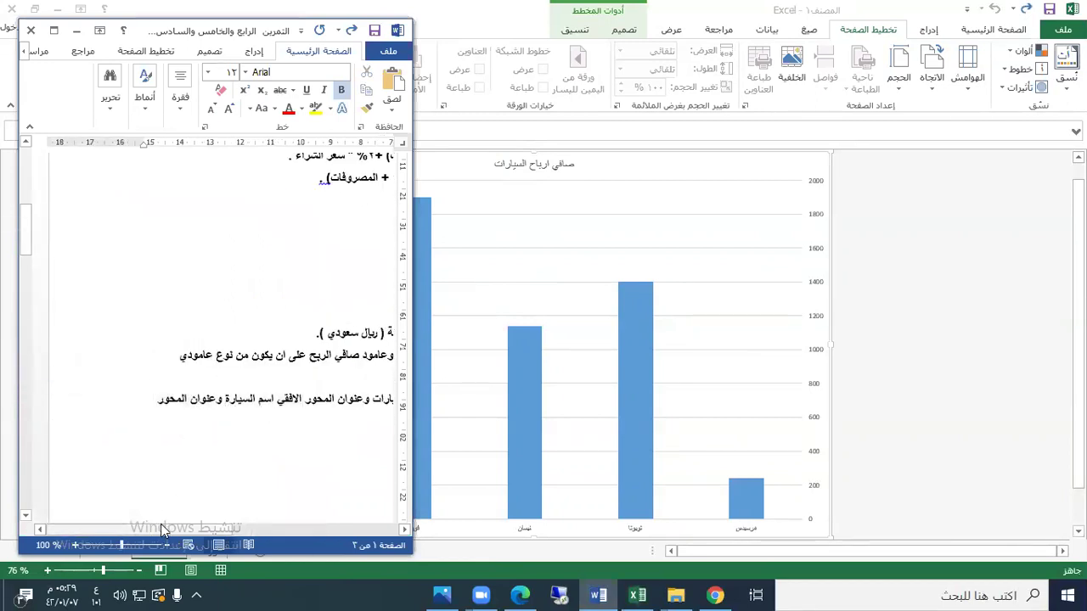
drag(164, 528, 318, 526)
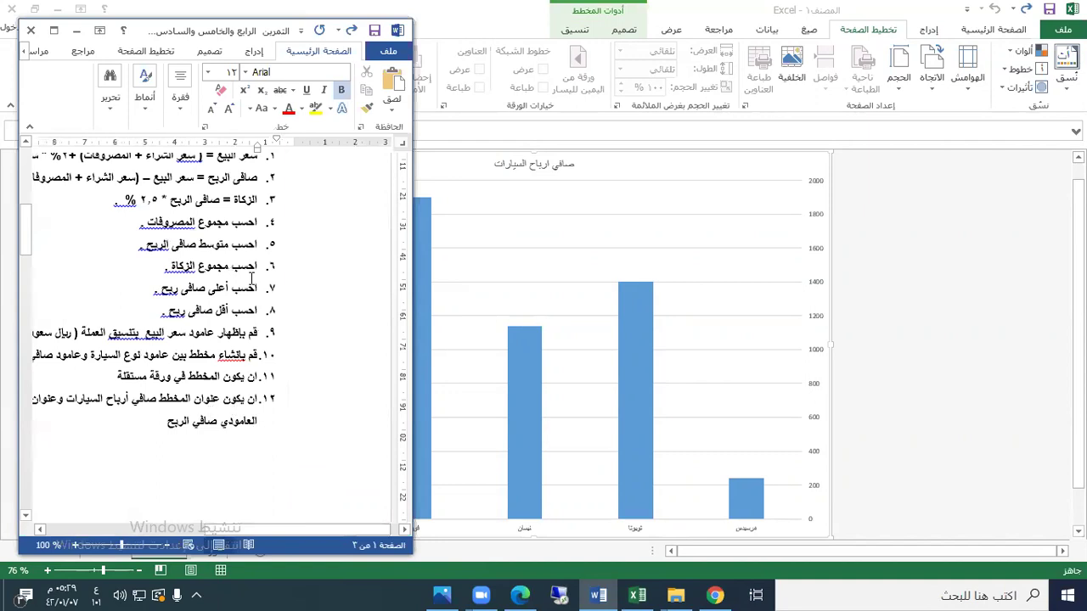
click(77, 30)
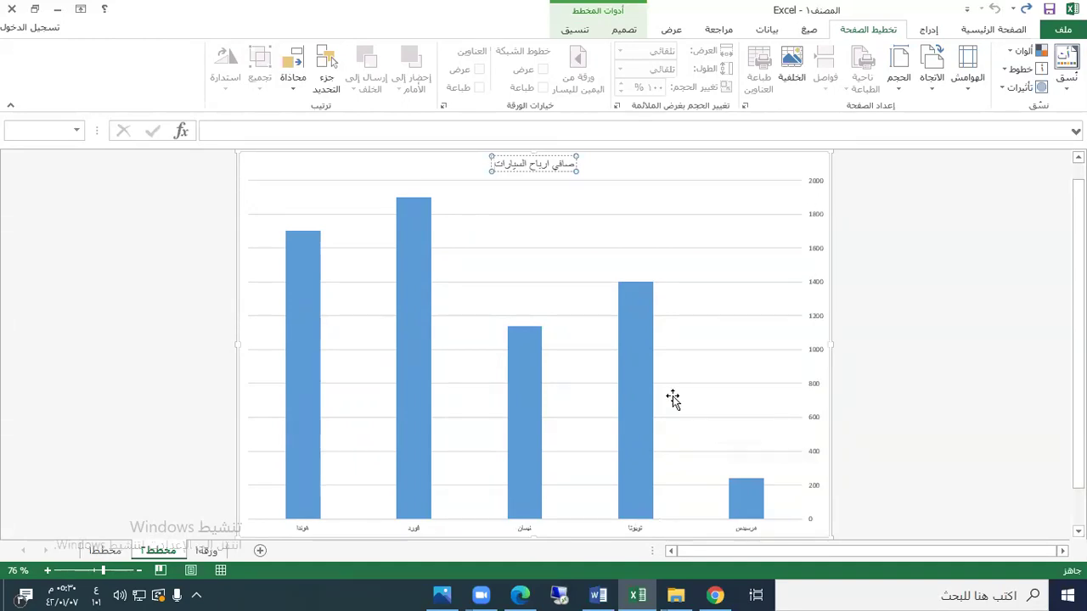
Add axis titles to the net profit column chart on its own sheet.
scroll(347, 330, up, 1)
click(321, 193)
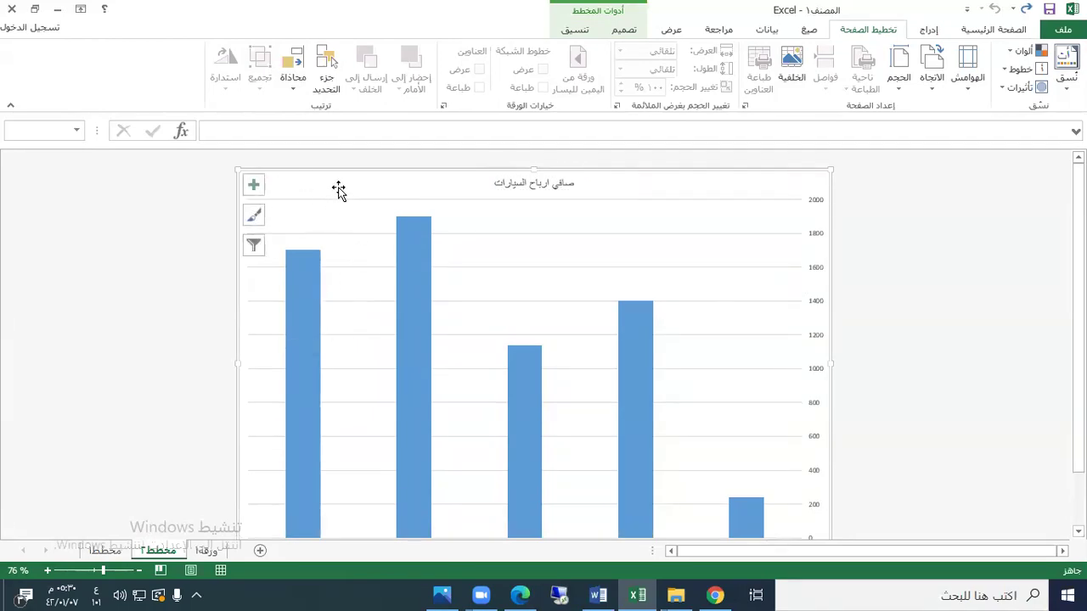
click(256, 188)
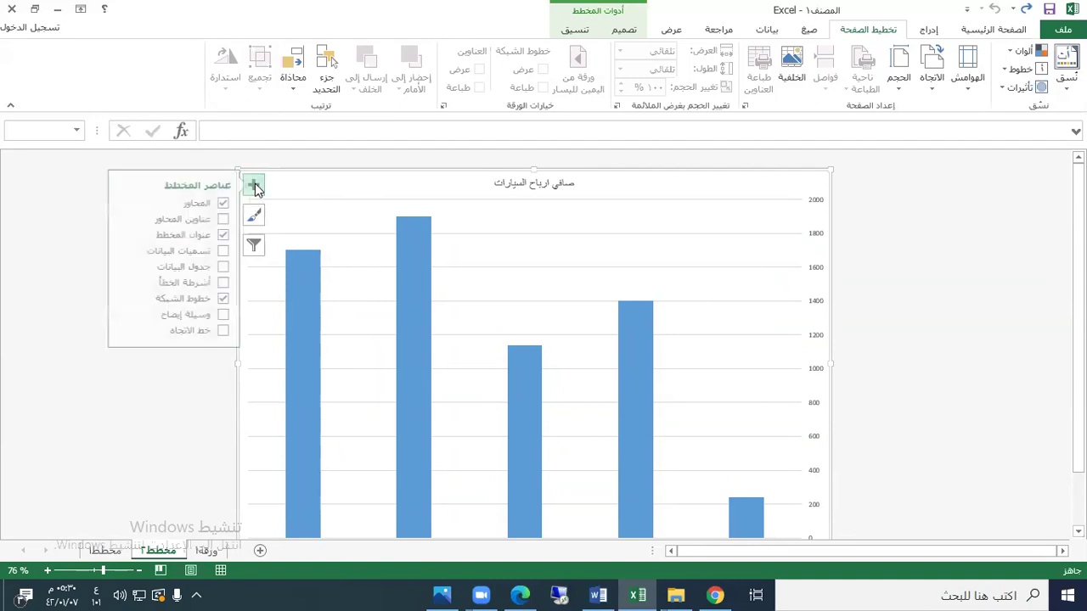
click(218, 221)
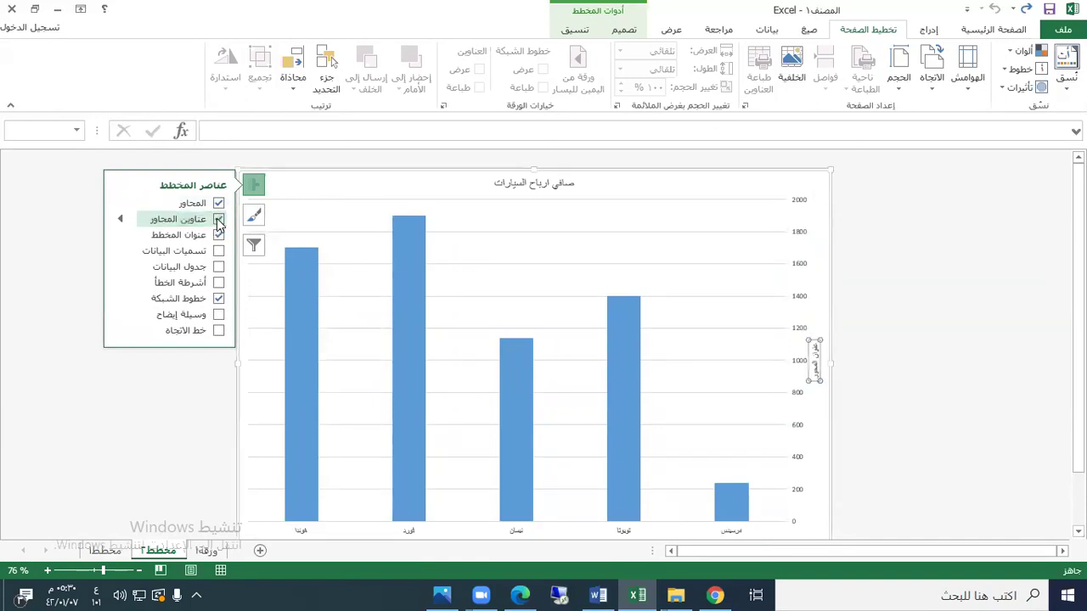
click(917, 394)
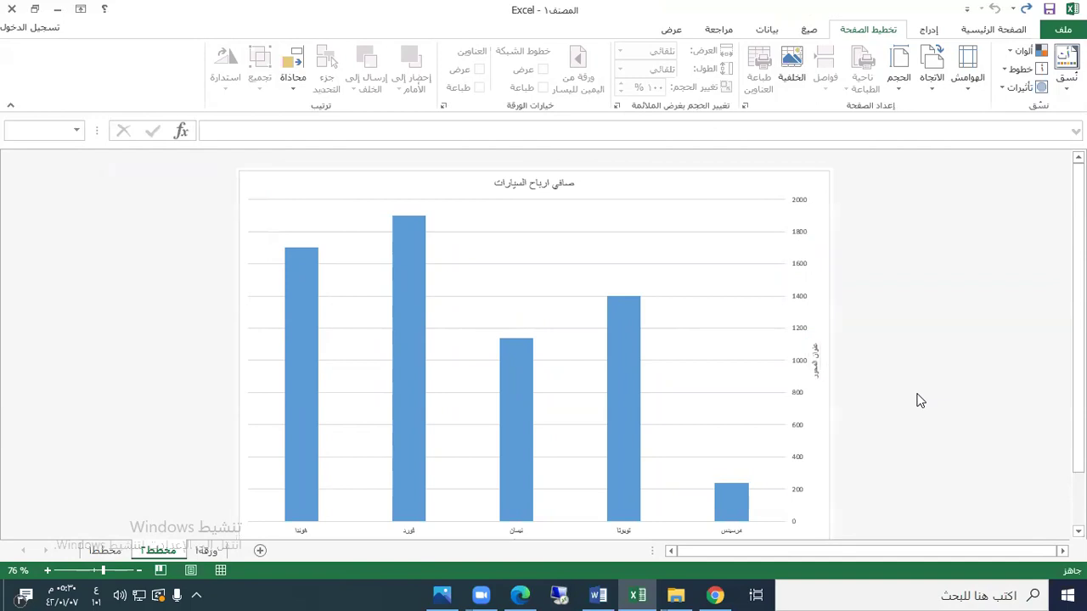
scroll(880, 340, down, 1)
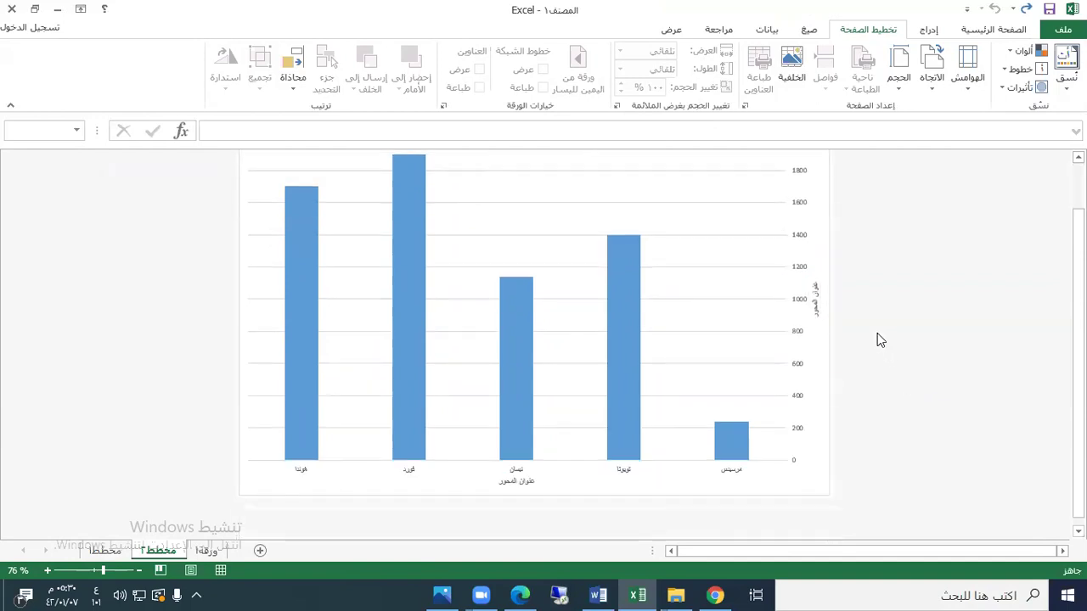
Replace the vertical axis title on the chart sheet with "صافي الربح".
click(820, 295)
click(818, 297)
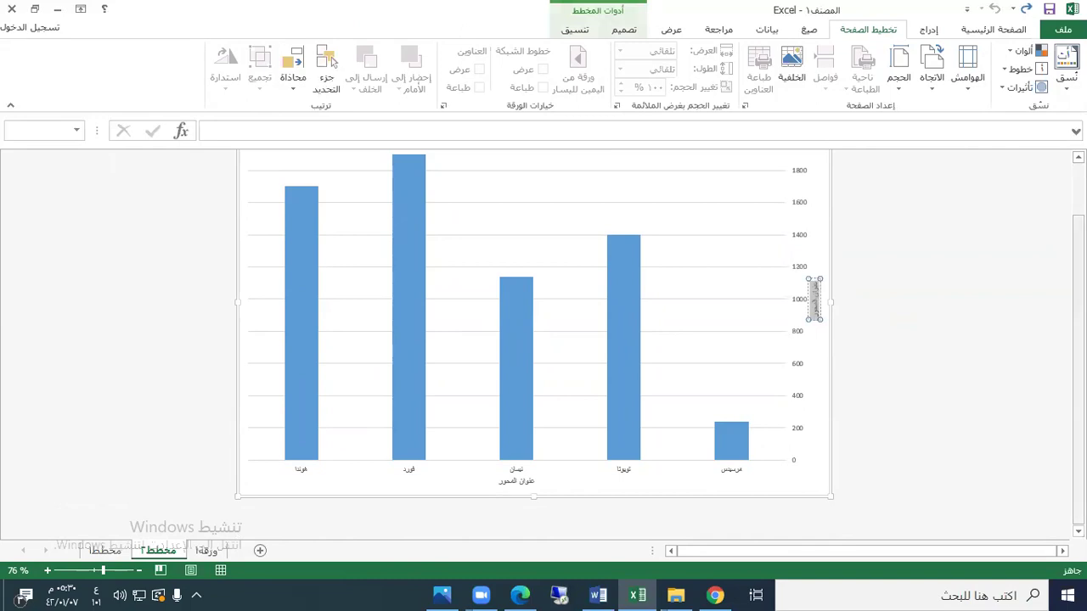
text(المبيعات)
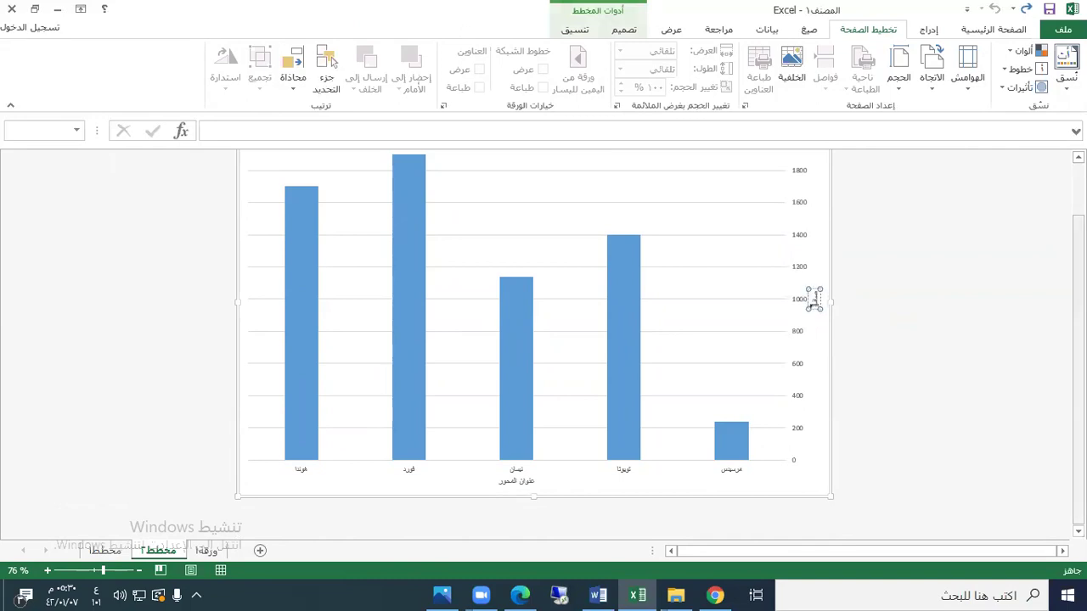
text( بال)
Replace the horizontal axis title on the chart sheet with "اسم السيارة" and look over the chart.
click(529, 481)
triple_click(532, 482)
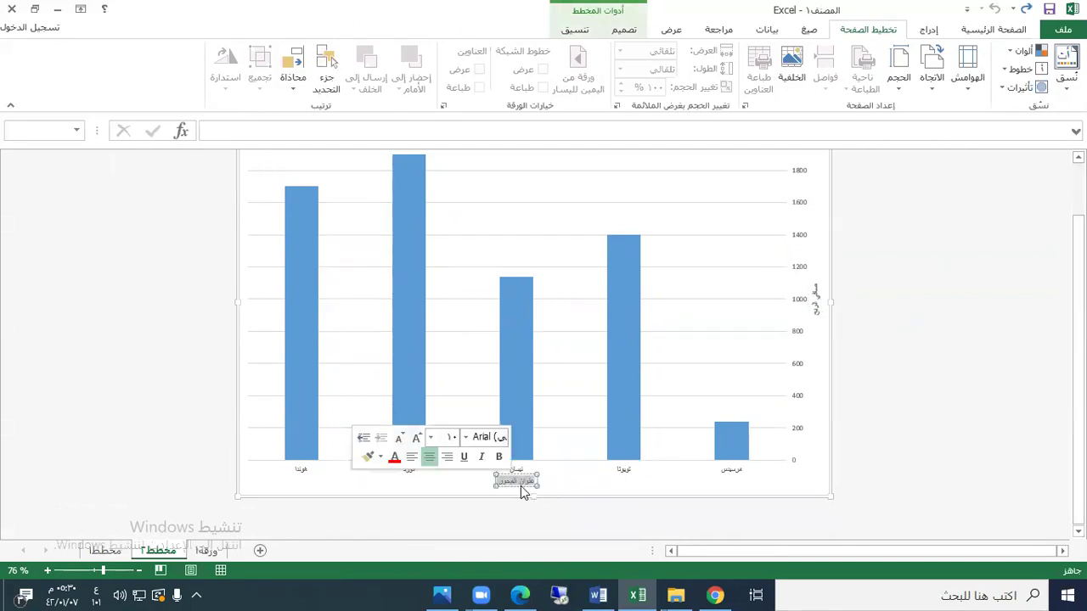
text(اسم السيارة)
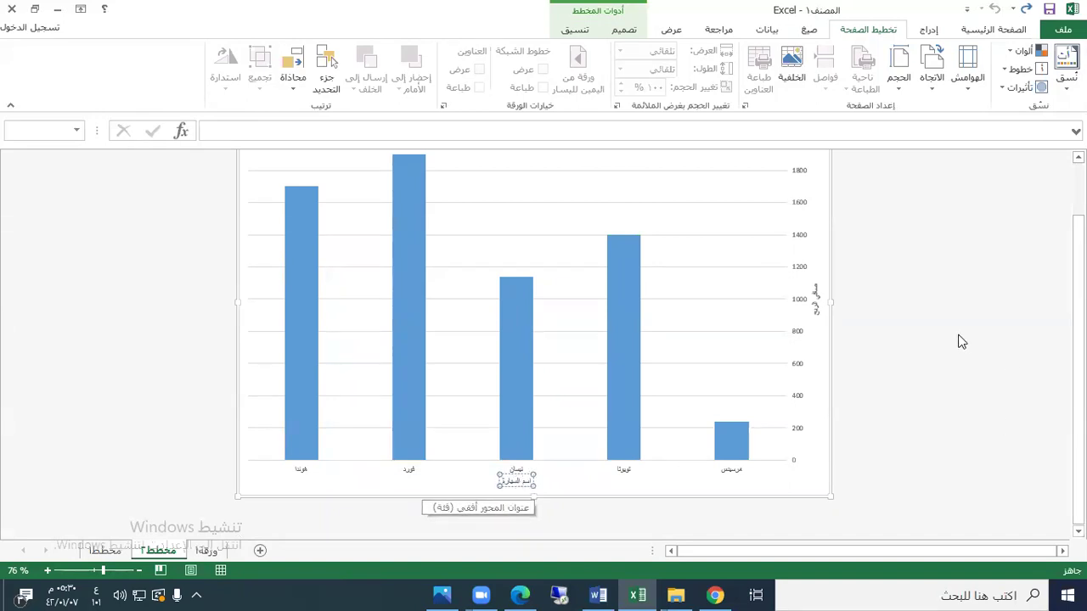
click(817, 382)
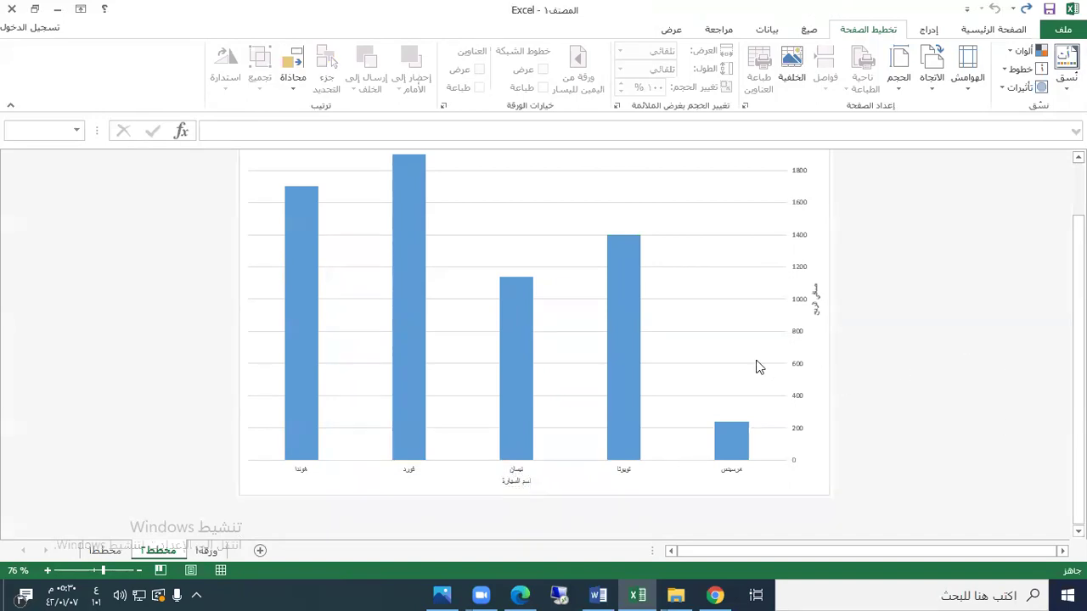
scroll(663, 255, up, 1)
scroll(595, 242, down, 1)
scroll(551, 222, up, 1)
scroll(550, 225, down, 1)
On sheet ورقة١, insert another clustered column chart from A2:A6 and E2:E6 and shift it towards the empty columns beside the table.
click(206, 551)
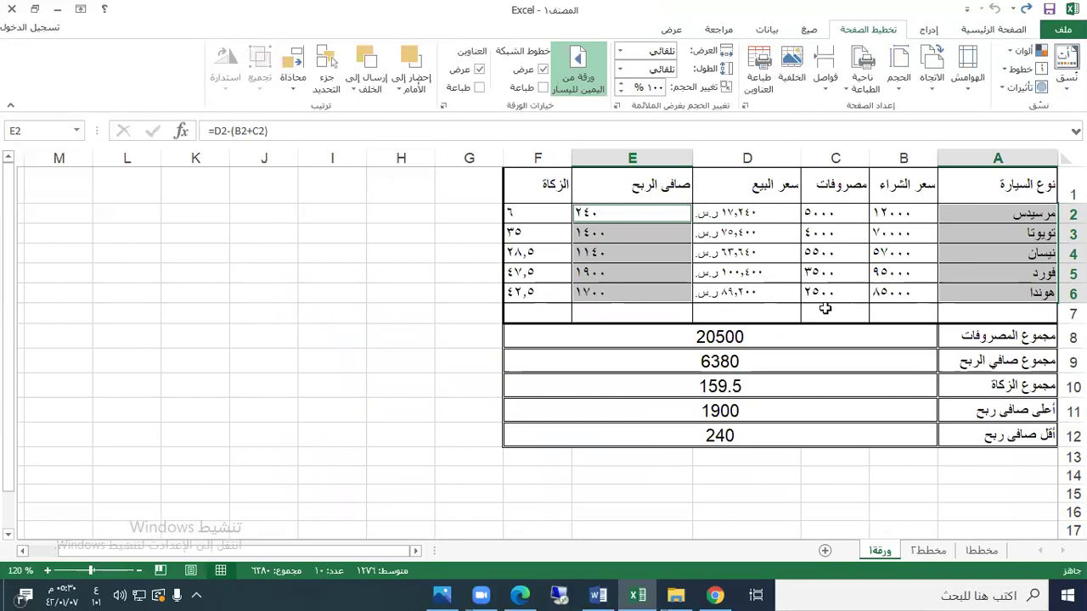
click(828, 490)
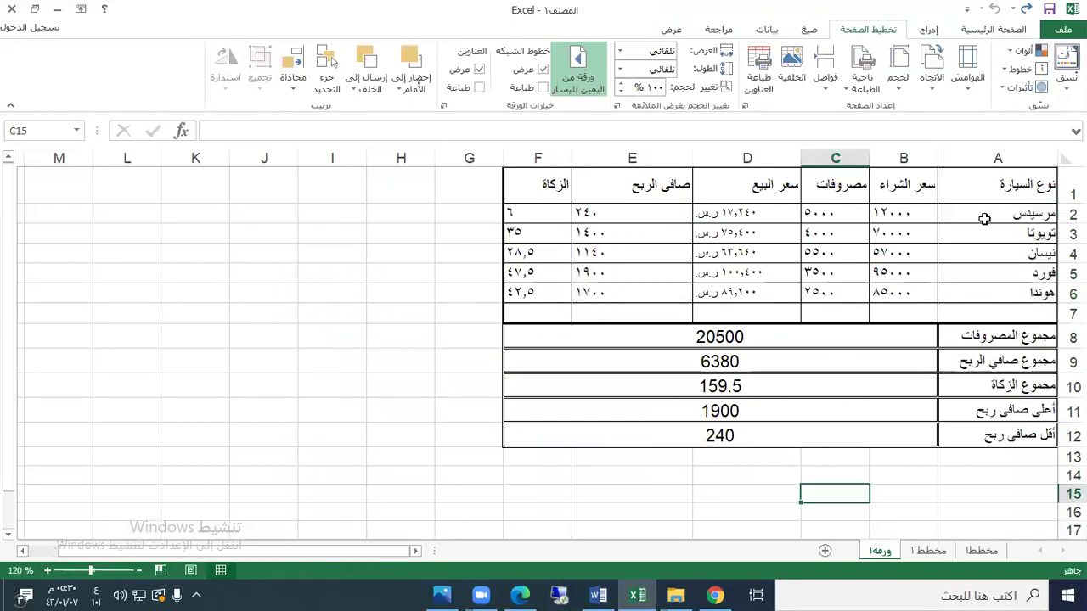
drag(1017, 215, 1019, 292)
drag(628, 219, 625, 284)
click(929, 30)
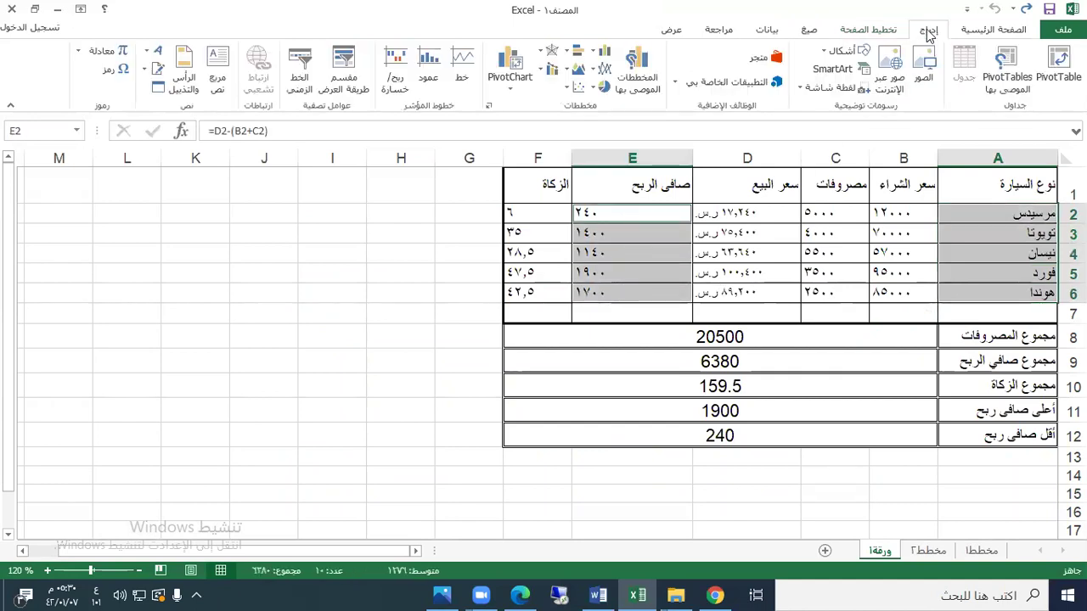
click(641, 74)
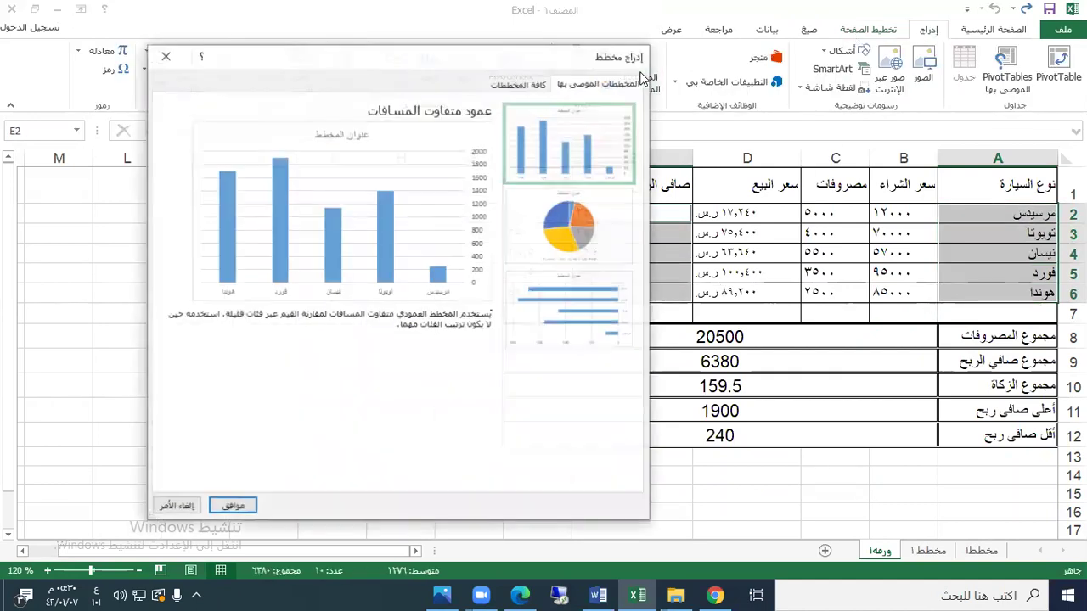
click(530, 88)
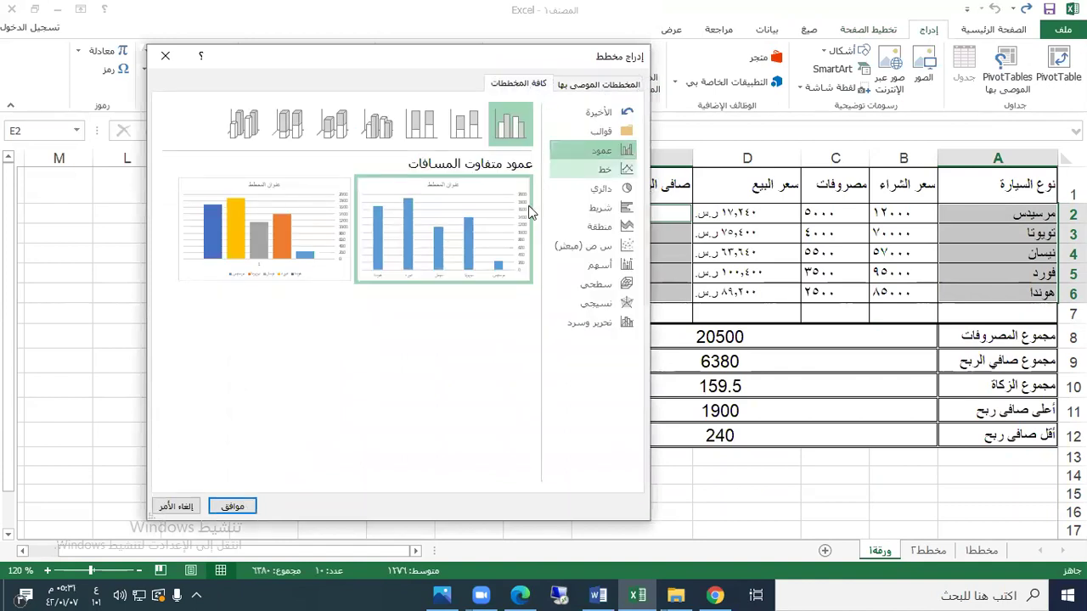
mouse_move(497, 241)
click(233, 507)
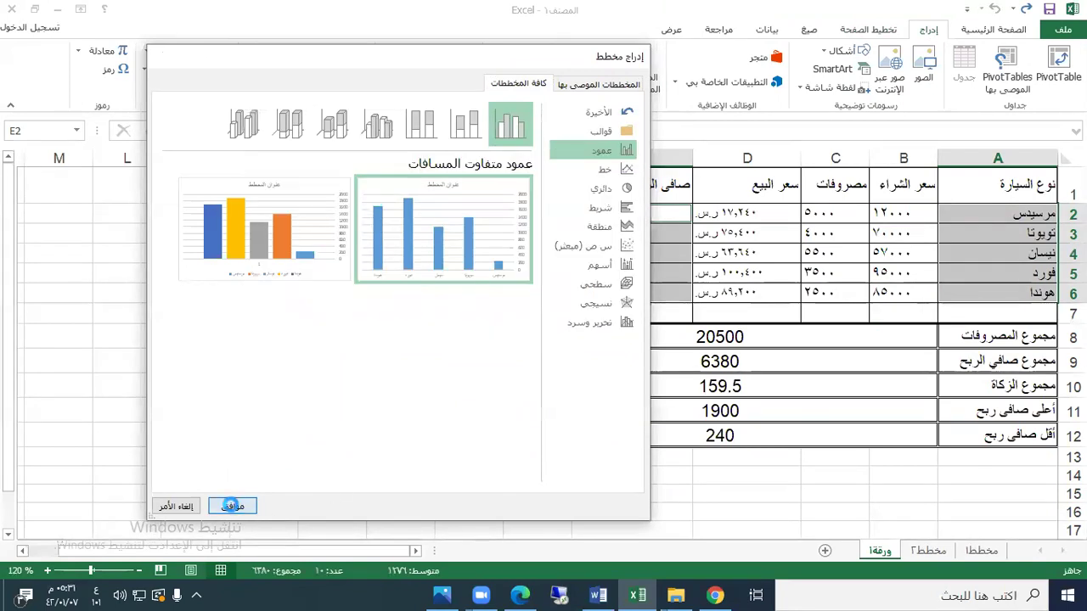
drag(371, 233, 266, 187)
Replace the title of the new chart on the data sheet with "صافي الارباح".
click(412, 200)
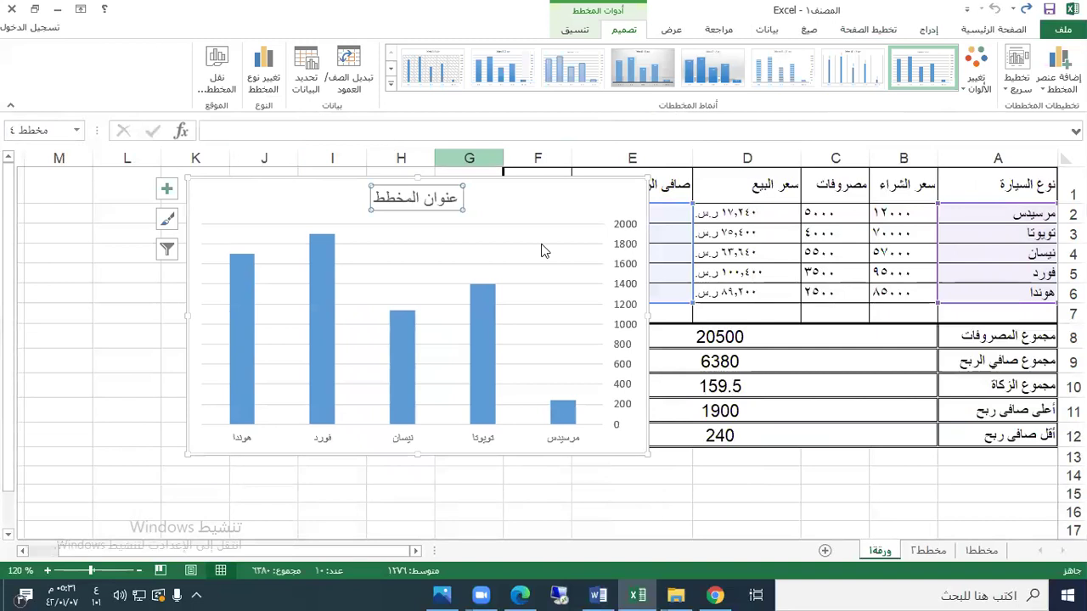
triple_click(437, 200)
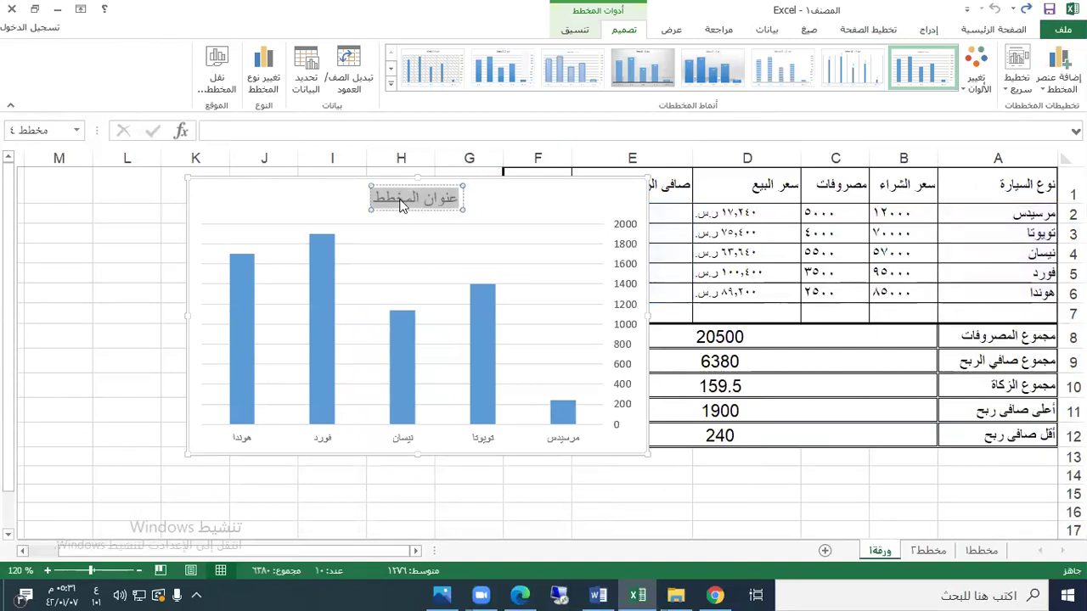
text(صافي ال)
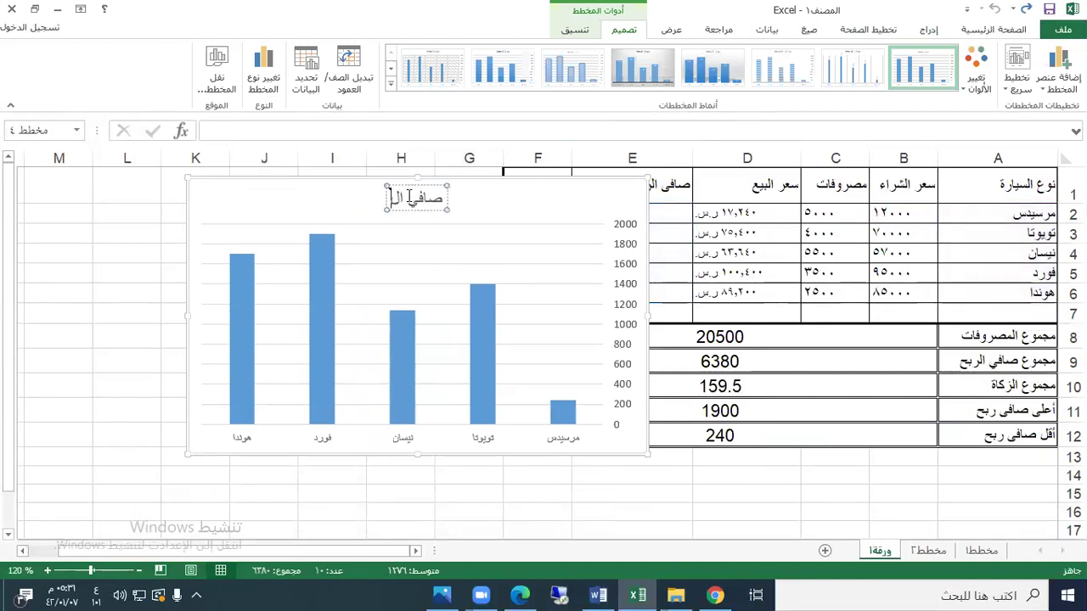
text(ارباح)
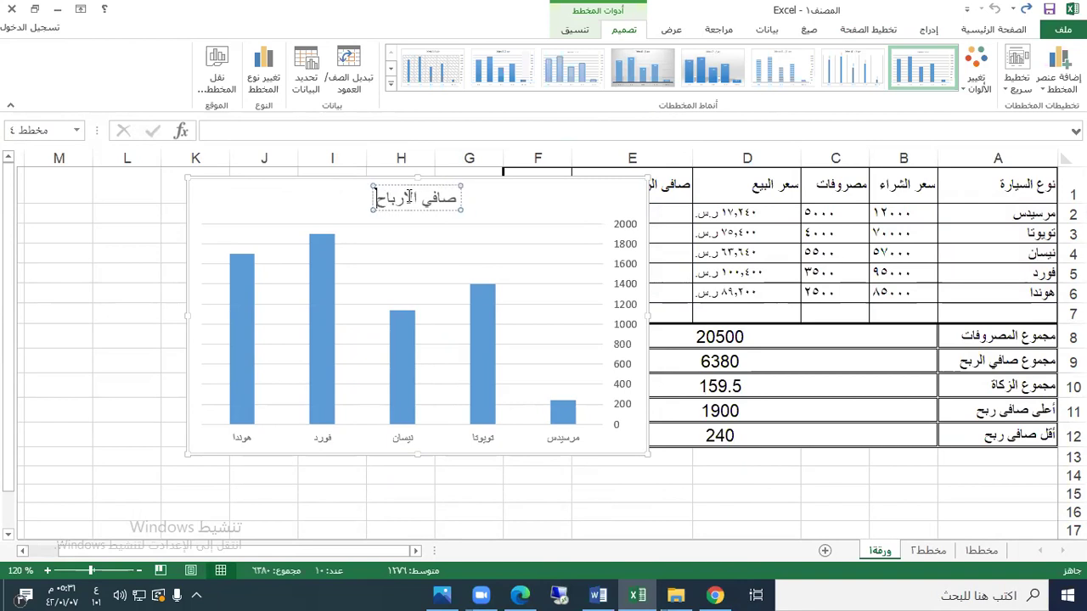
click(274, 187)
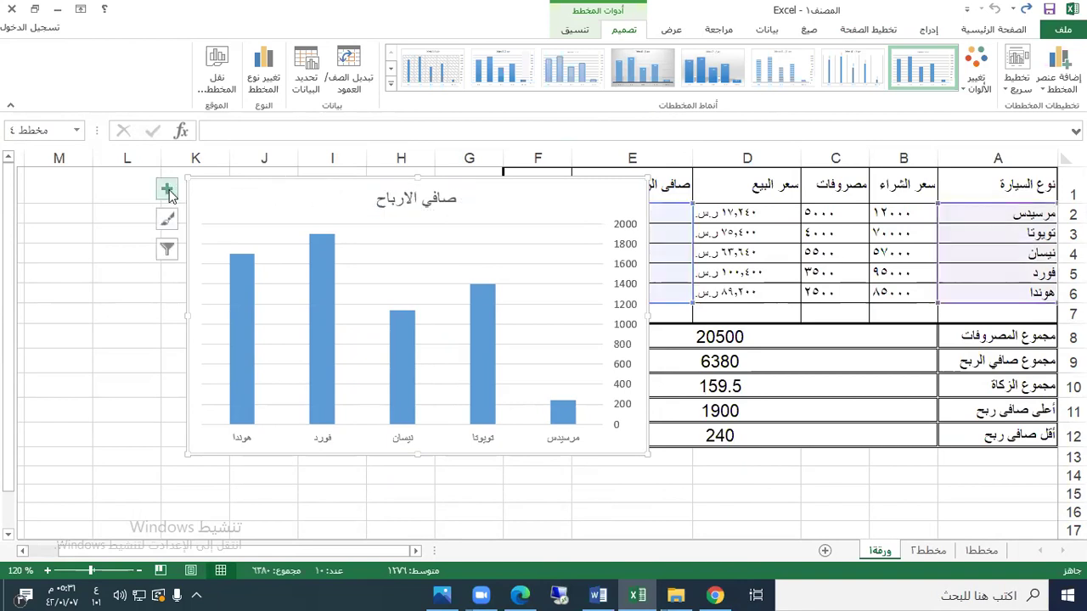
Move the new chart farther away from the table and add axis titles to it.
click(167, 190)
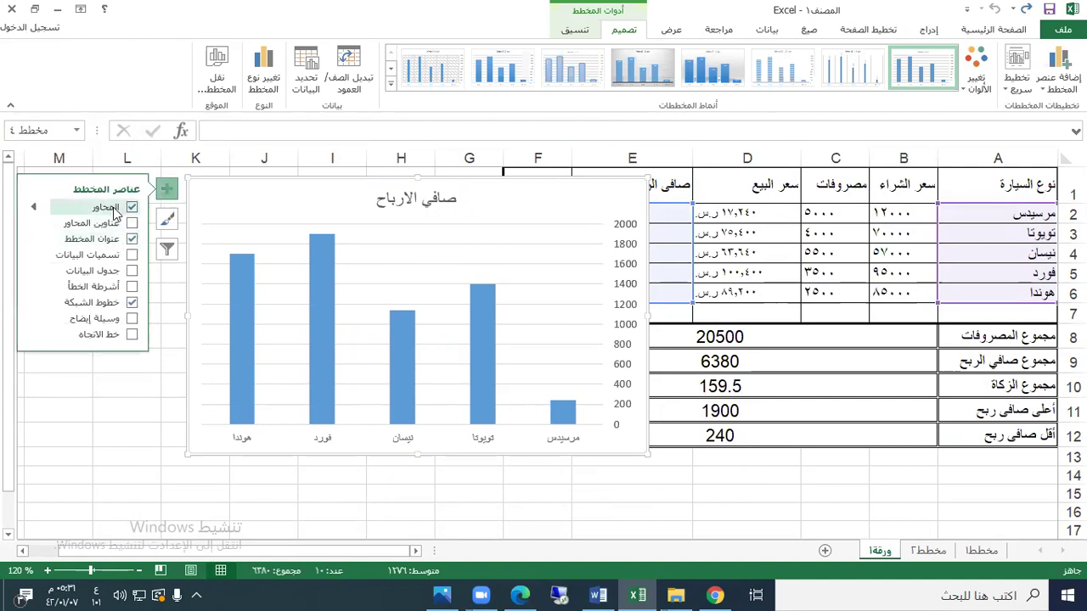
click(116, 434)
drag(277, 201, 144, 219)
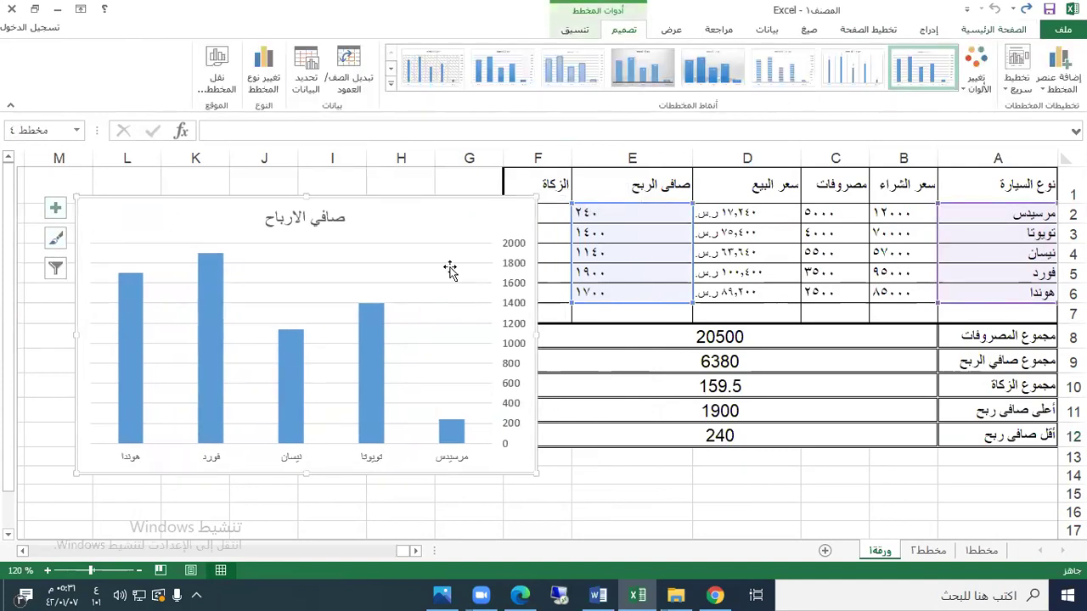
click(55, 208)
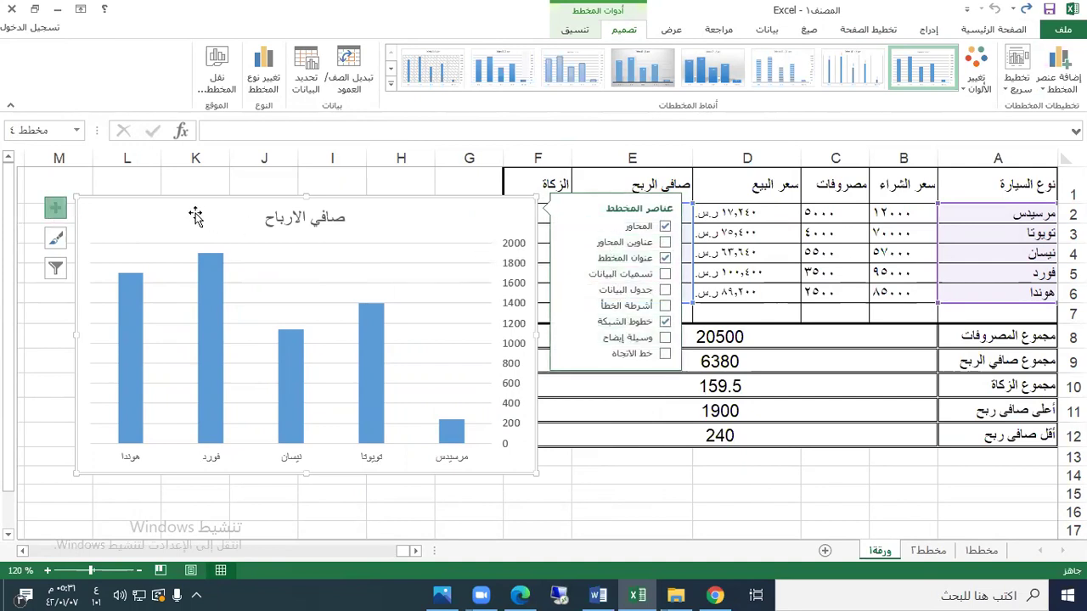
drag(213, 209, 183, 209)
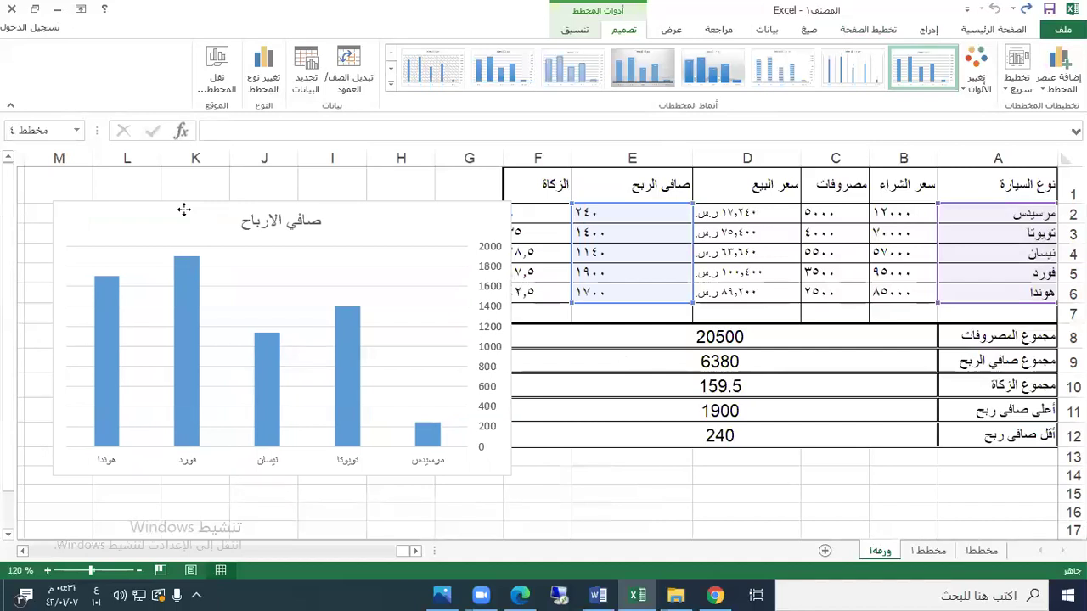
click(31, 213)
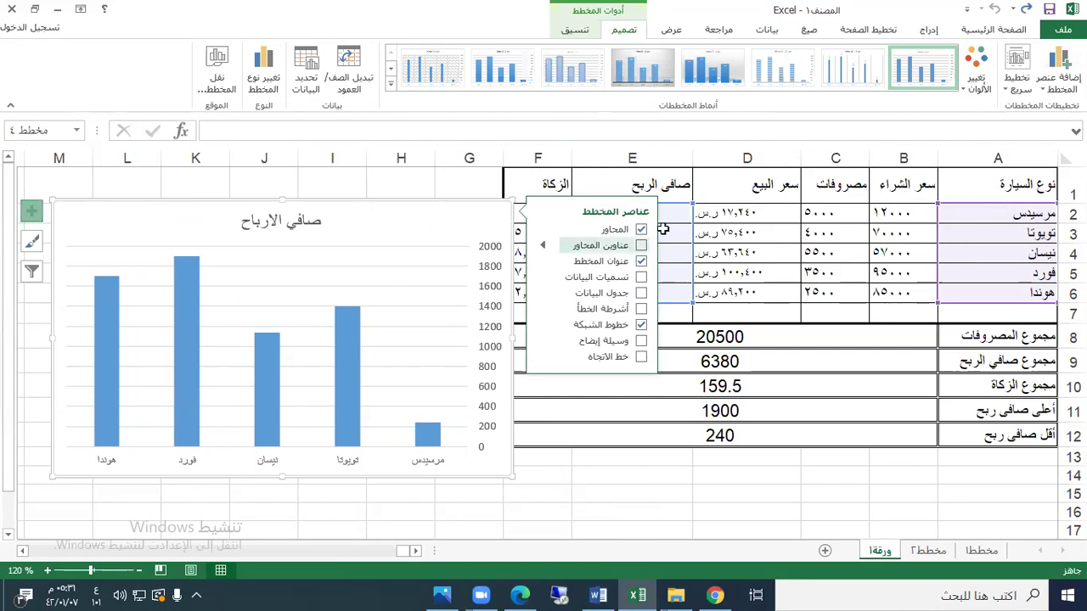
click(641, 246)
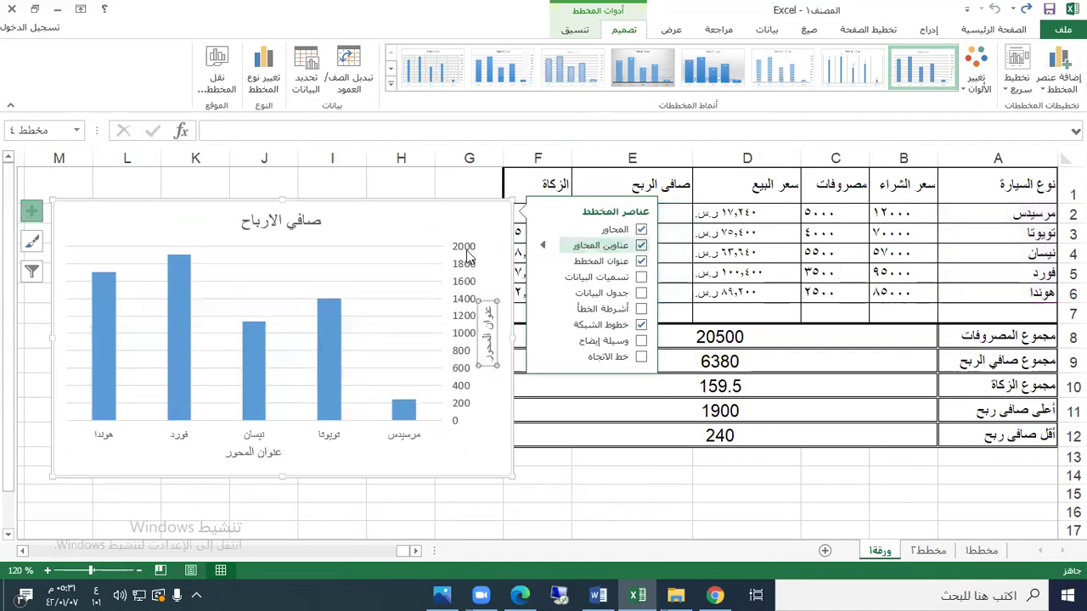
Replace the vertical axis title of the chart beside the table with "صافي الربح".
click(489, 314)
drag(491, 304, 493, 367)
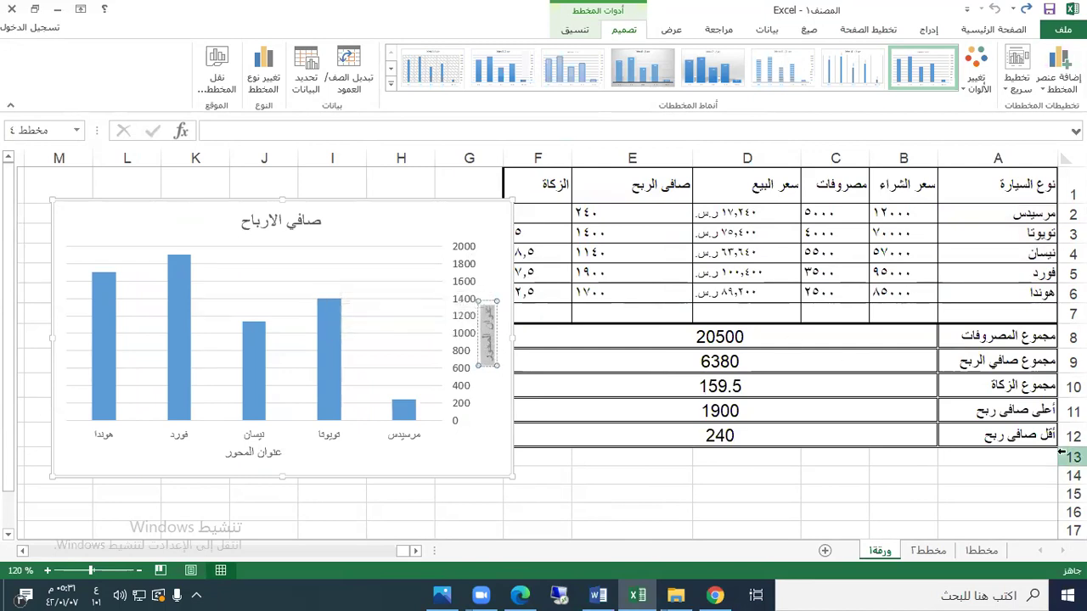
text(صافي الربح)
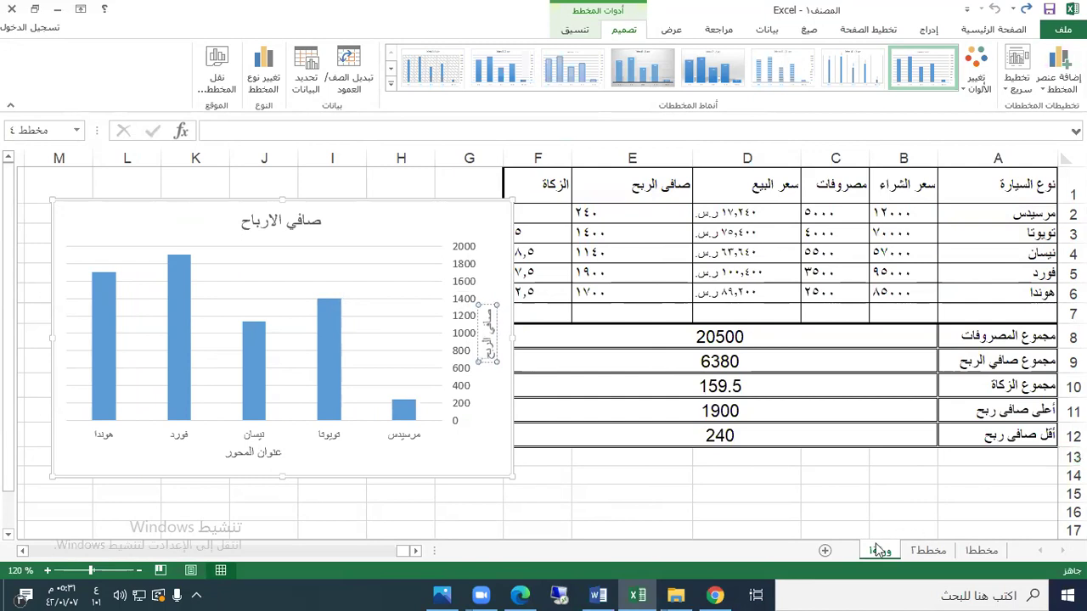
Replace the horizontal axis title of the chart beside the table with "اسم السيارة".
click(270, 453)
drag(282, 453, 245, 456)
text(اسم السيارة)
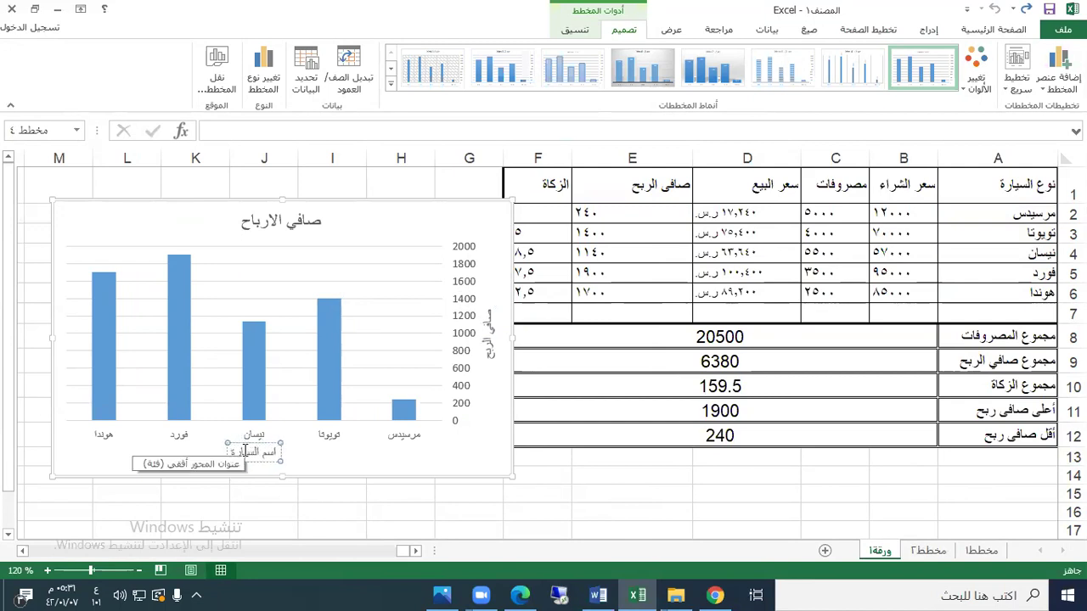
click(345, 466)
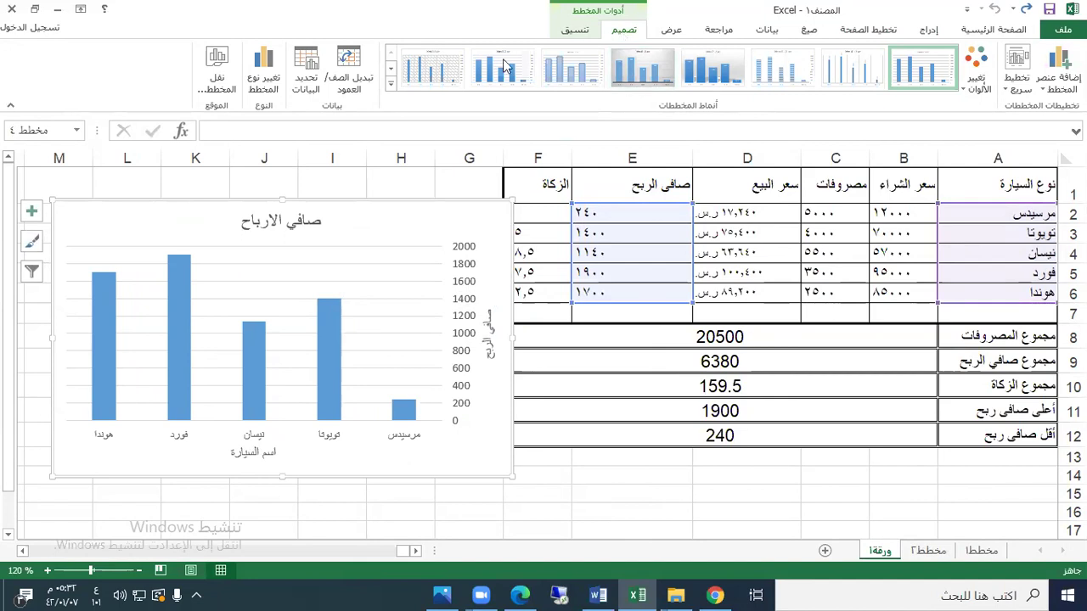
Move the net profit chart to its own new sheet named "مخطط بصافي ارباح السيارات".
click(217, 72)
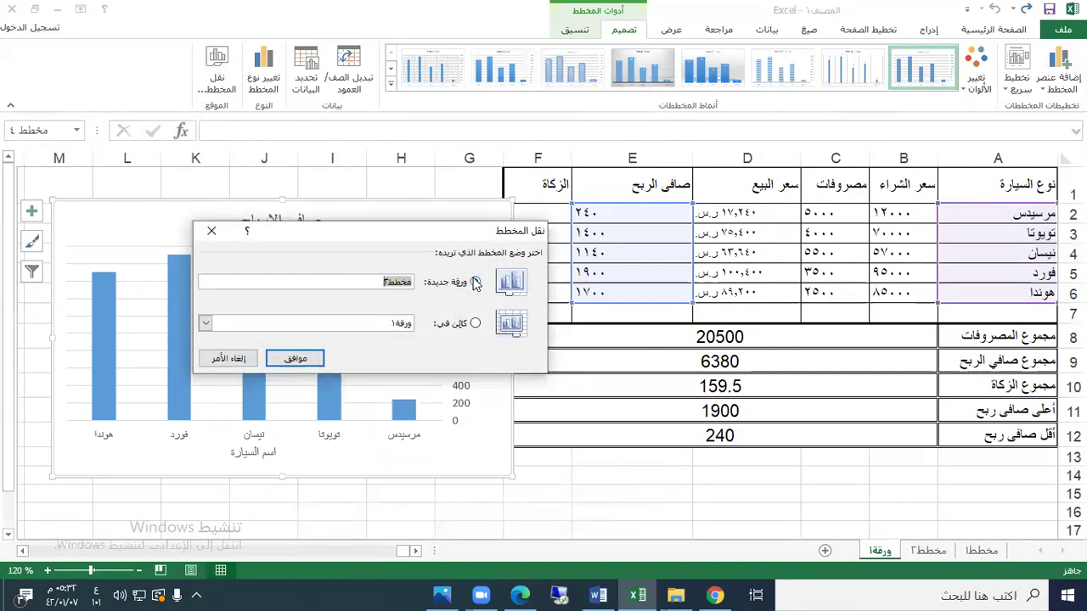
text(مخ)
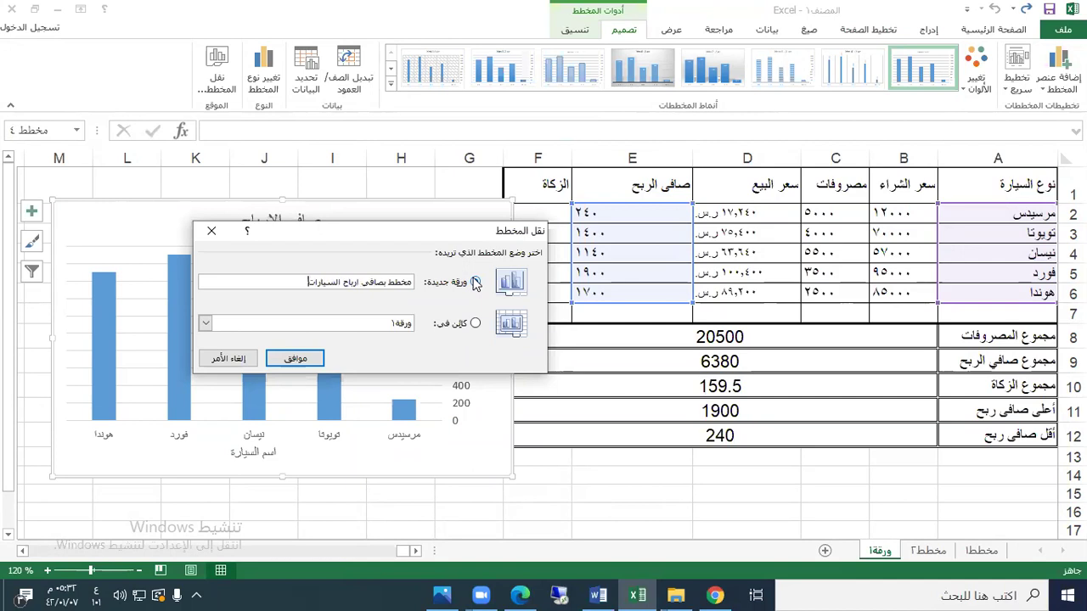
click(294, 359)
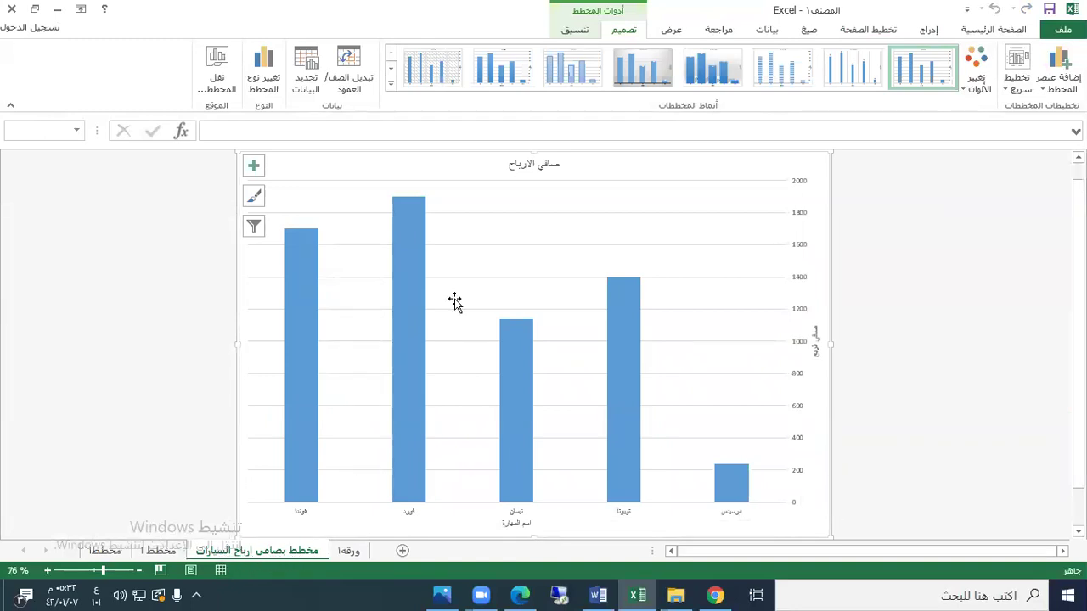
Look over the moved chart, return to the data sheet ورقة١ and select cell C15 below the table.
scroll(427, 298, down, 1)
scroll(416, 318, up, 2)
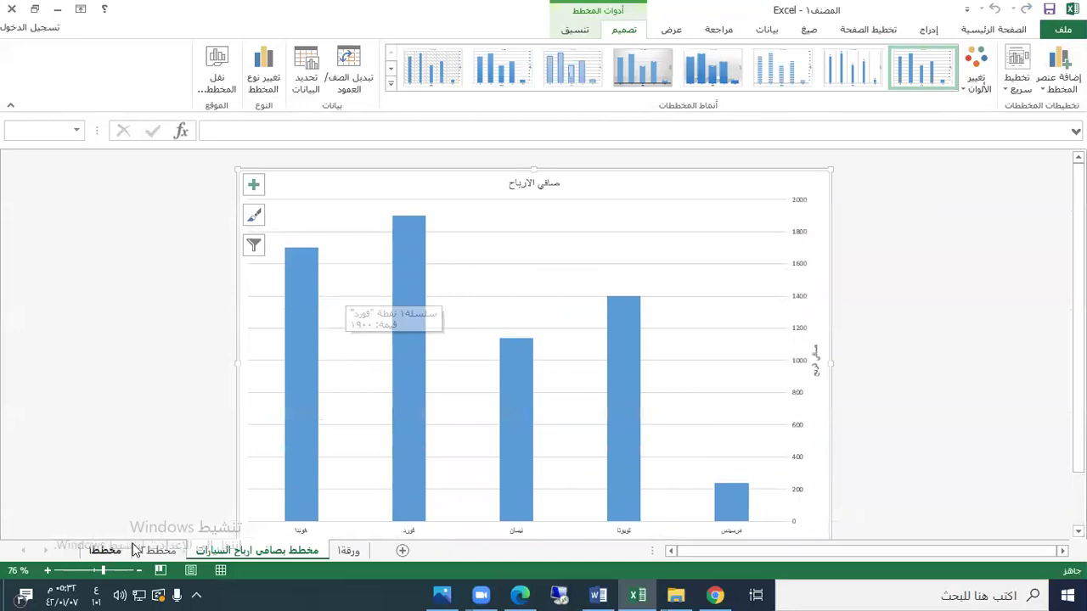
click(344, 552)
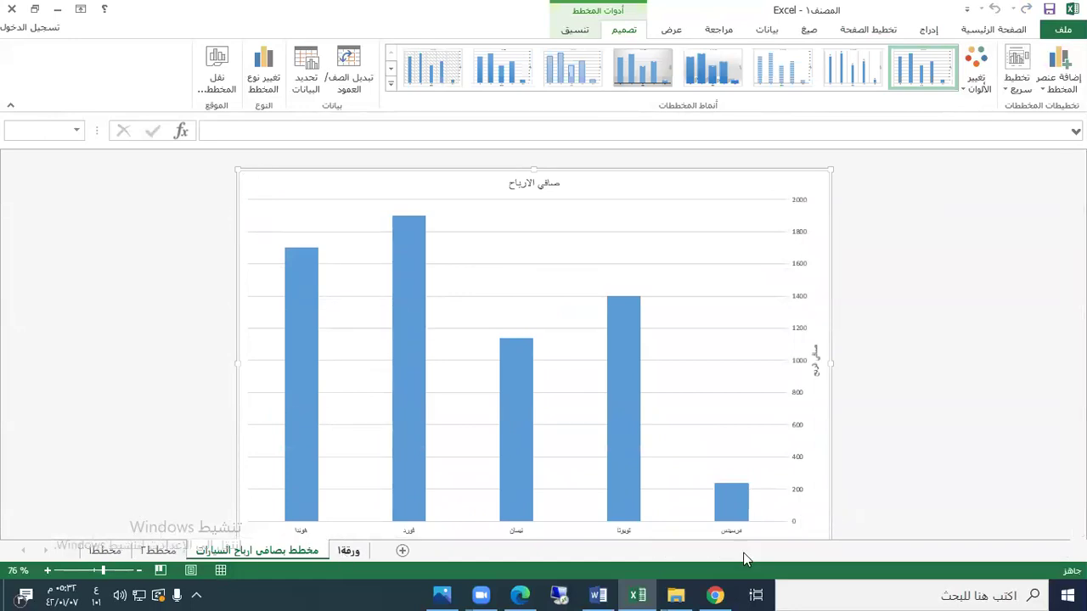
click(801, 489)
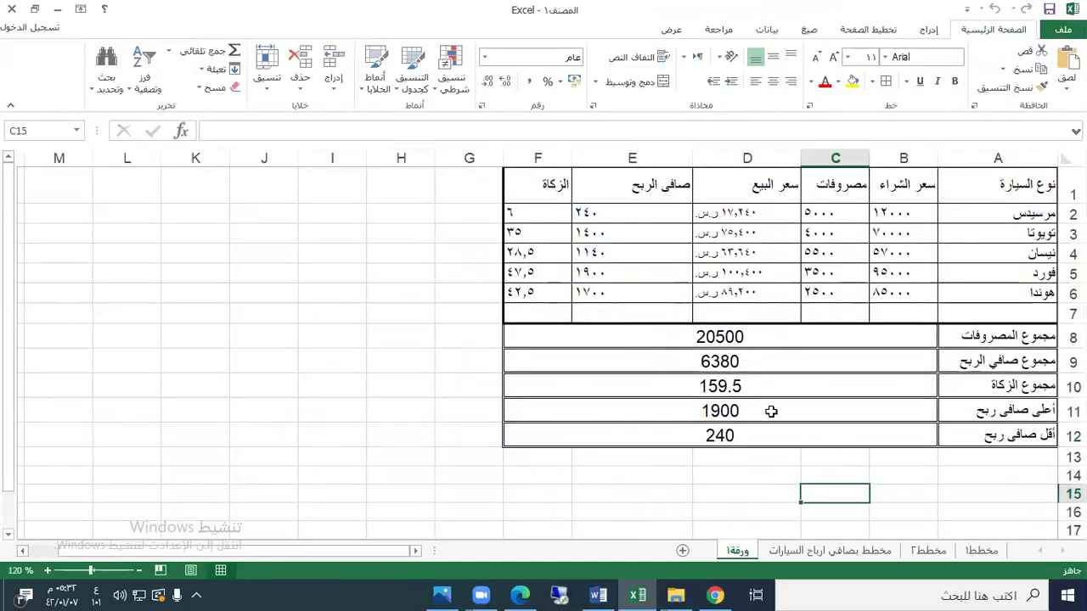